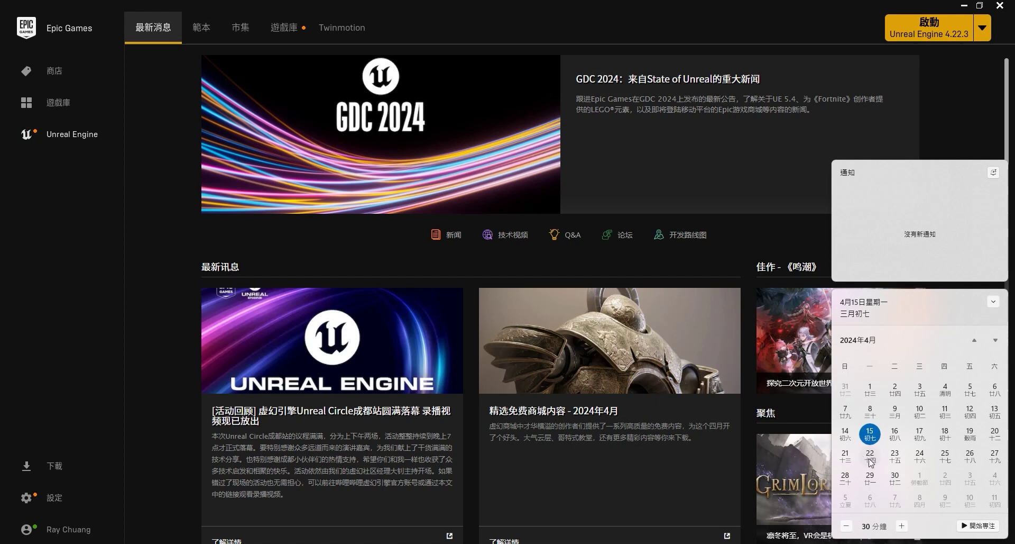
- Open the Unreal Engine library and select the NTUT_2024Class project
click(931, 127)
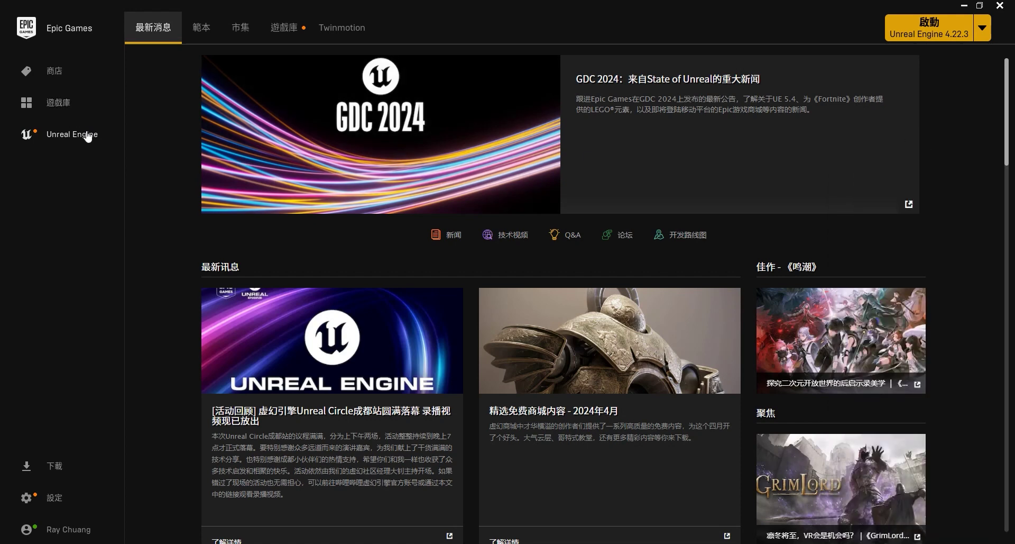
click(279, 30)
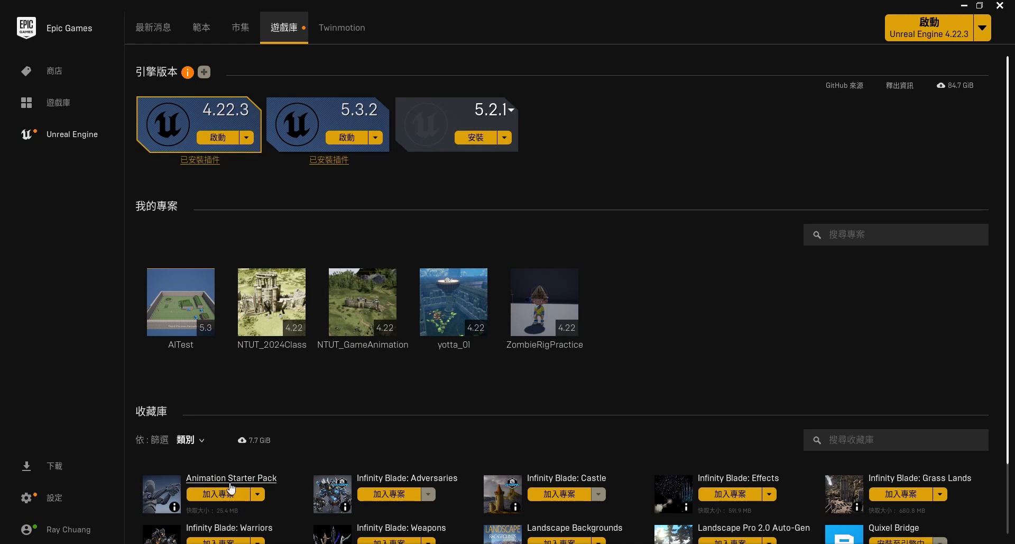
click(271, 303)
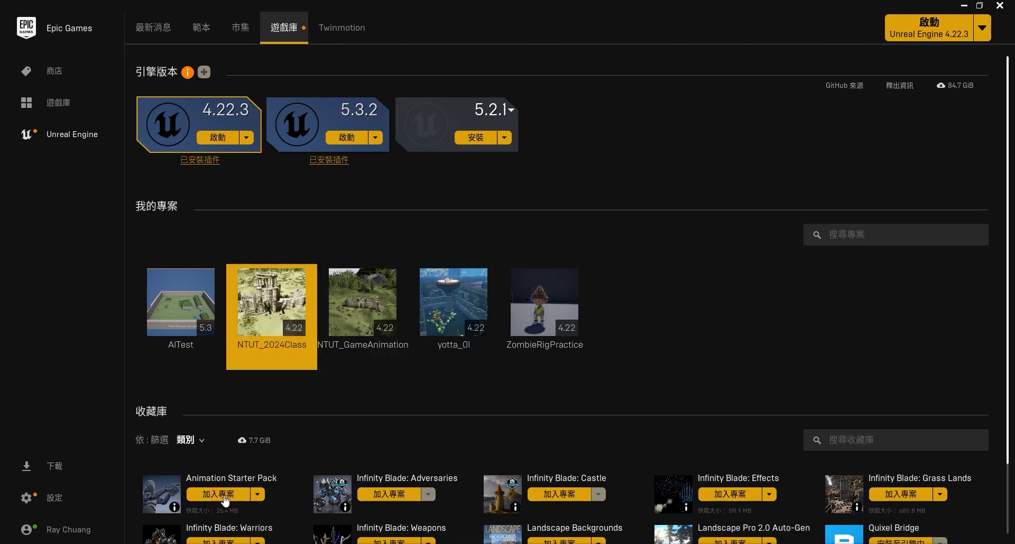
- Try to add the Animation Starter Pack to the NTUT_2024Class project, declining to overwrite its existing files
scroll(255, 473, down, 1)
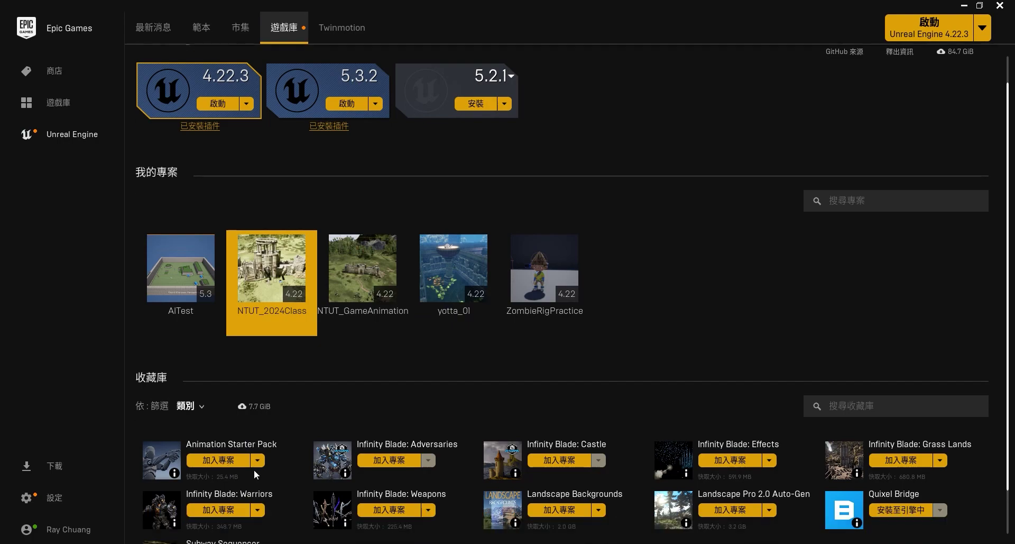
click(218, 460)
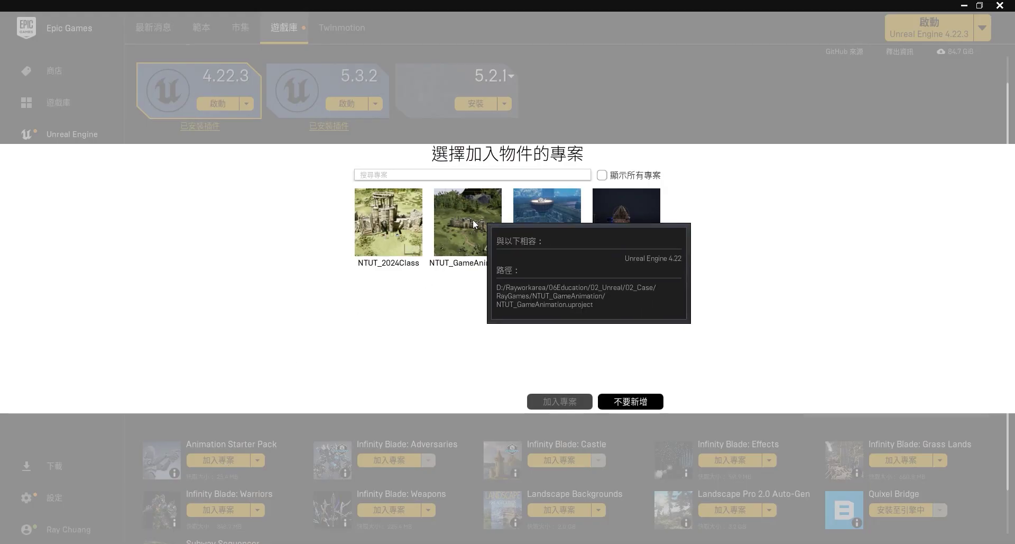
click(373, 218)
click(561, 404)
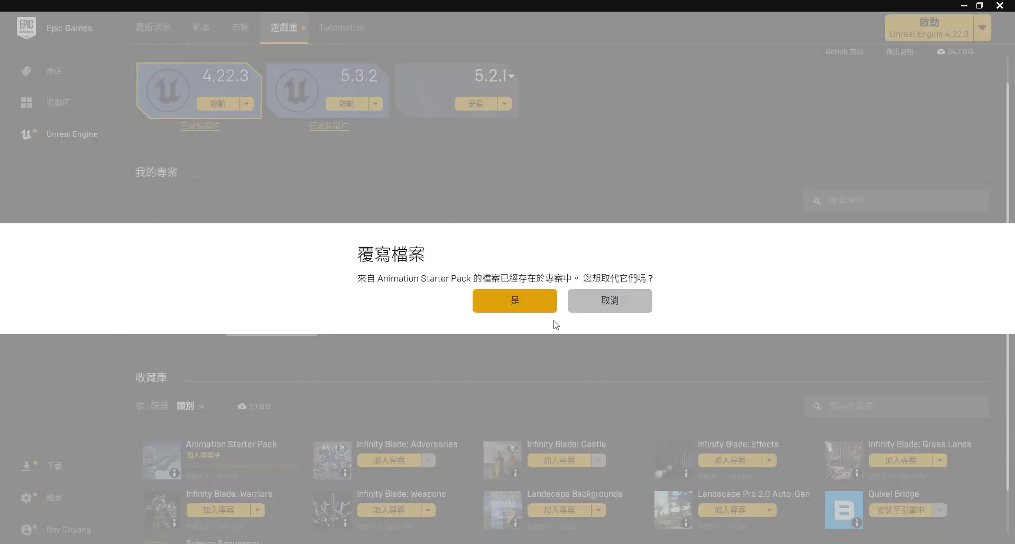
click(605, 304)
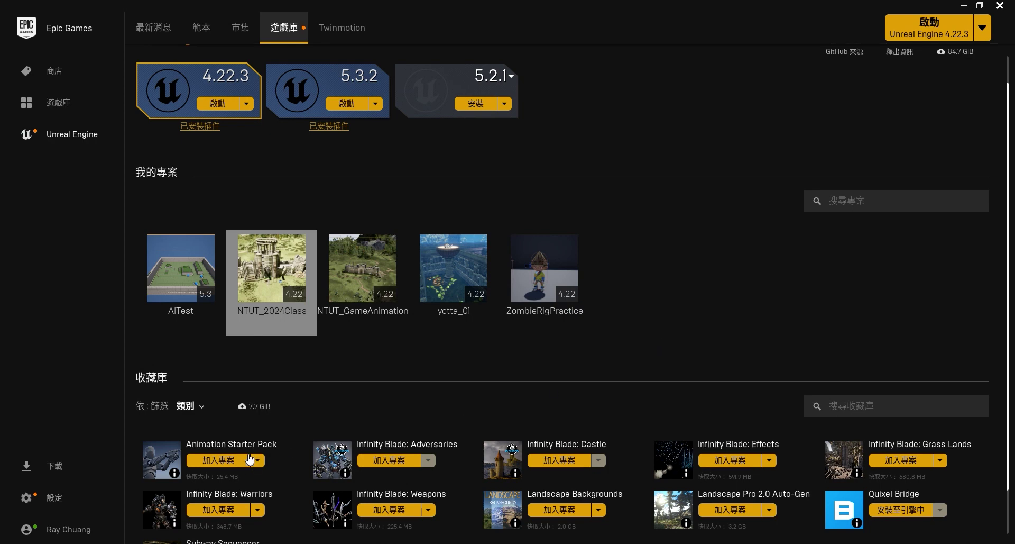
- Launch Unreal Engine 4.22.3 and open the NTUT_2024Class project
scroll(237, 479, up, 1)
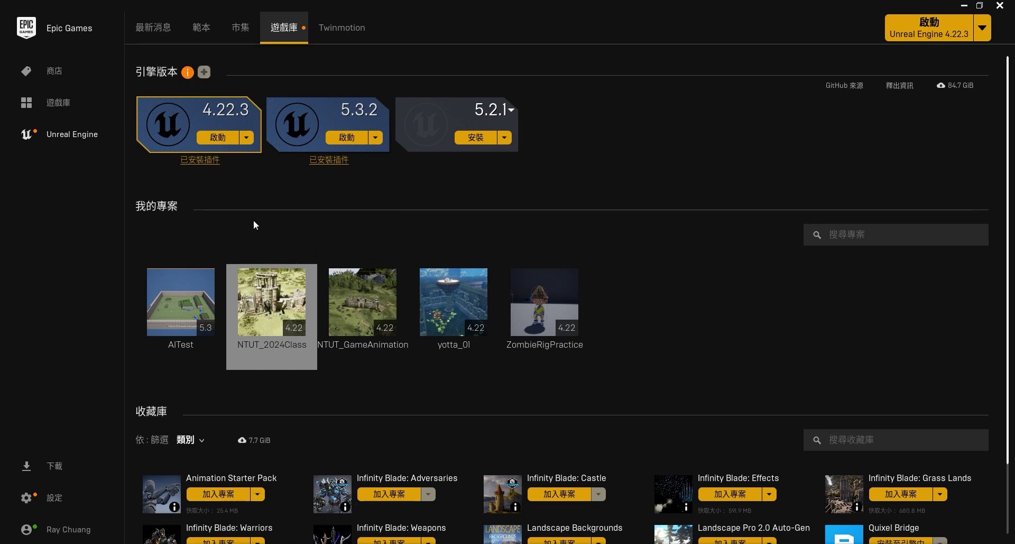
click(282, 324)
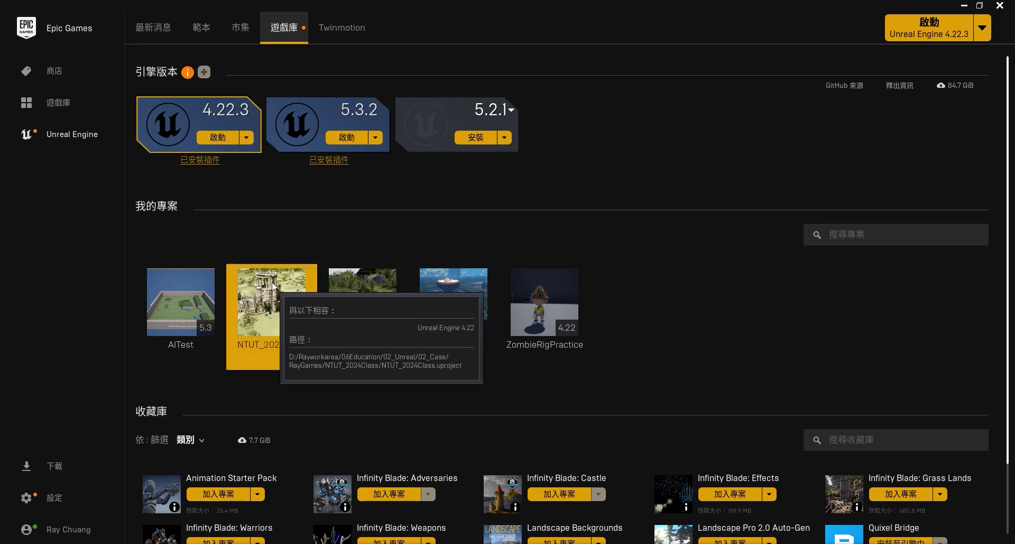
click(218, 139)
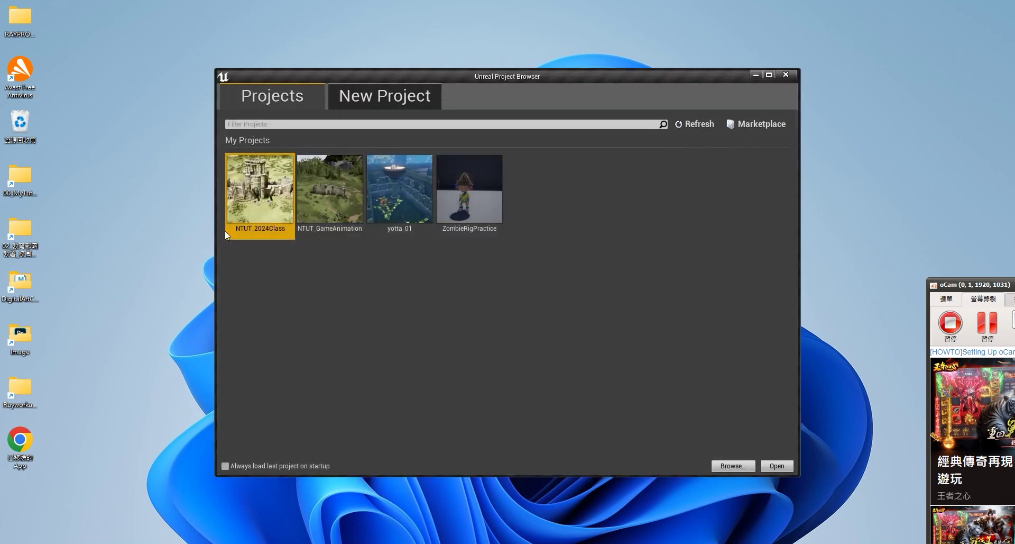
double_click(235, 203)
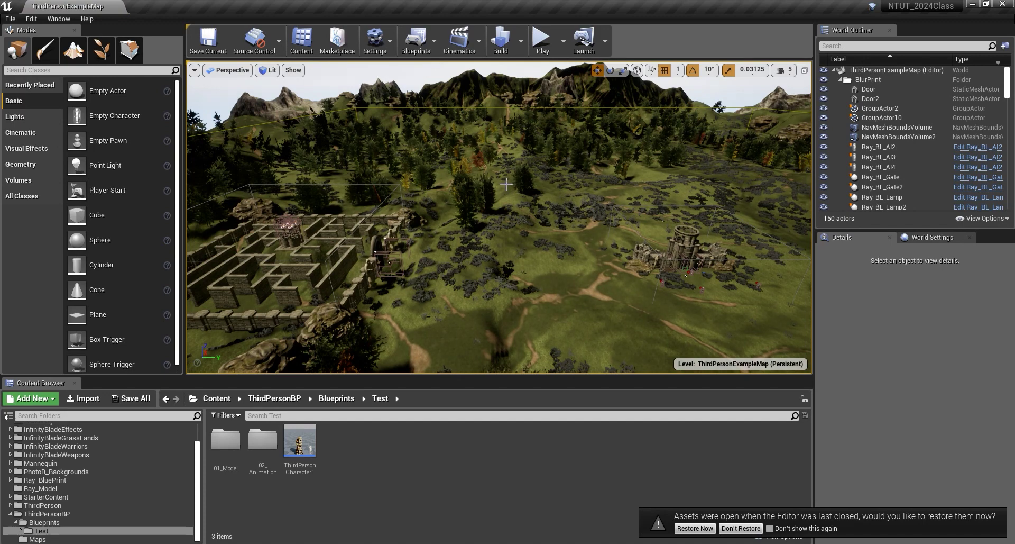
- Show the ThirdPersonBP Blueprints folder, and select and frame the ThirdPersonCharacter at the castle ruins
click(335, 398)
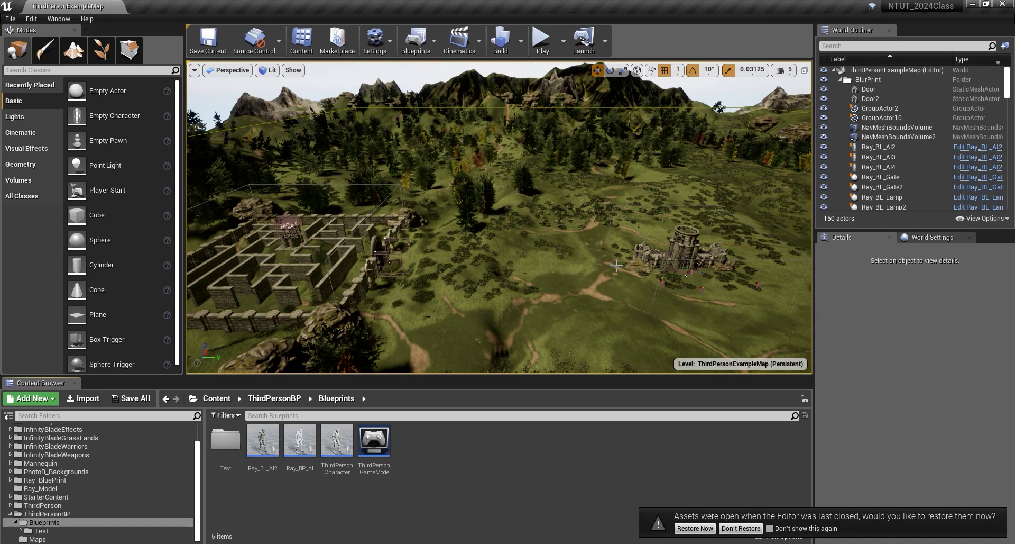
key(s)
right_drag(629, 258, 627, 279)
key(s)
key(s)
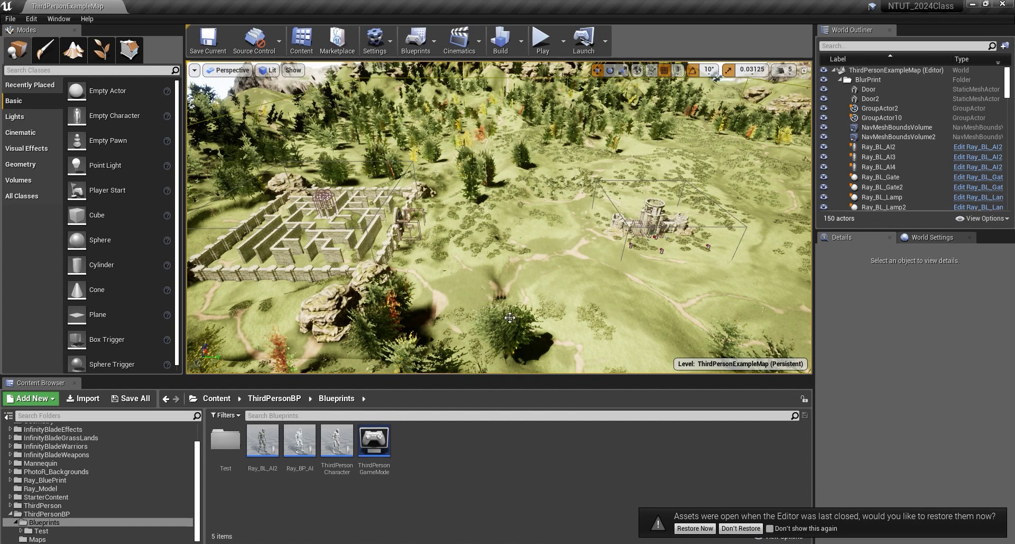
key(w)
right_drag(461, 251, 461, 251)
drag(510, 254, 304, 275)
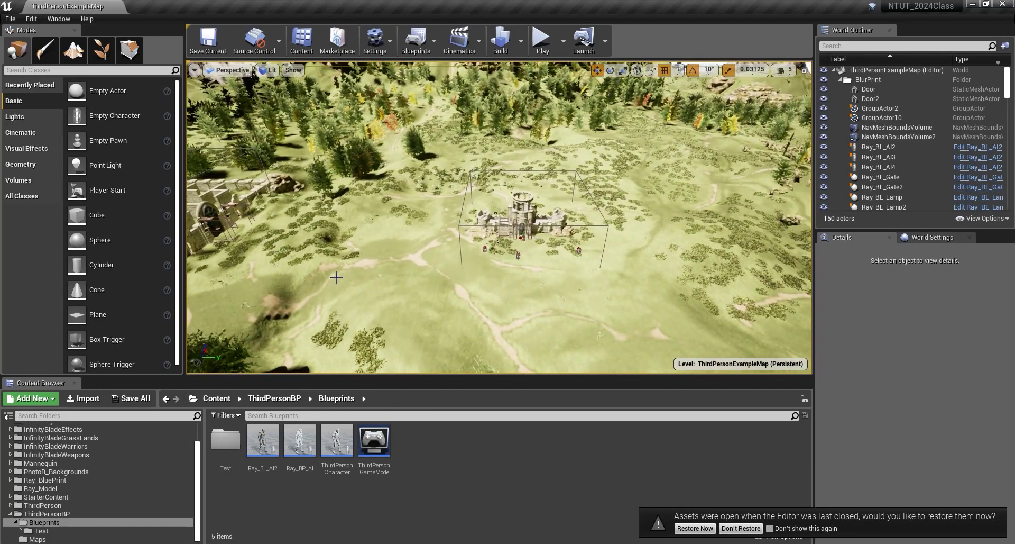
click(532, 239)
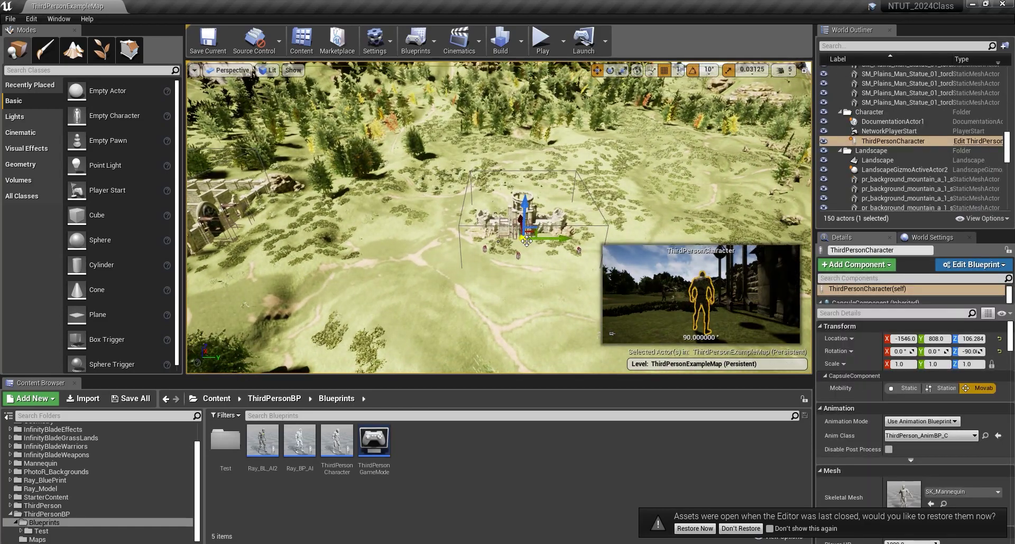
key(f)
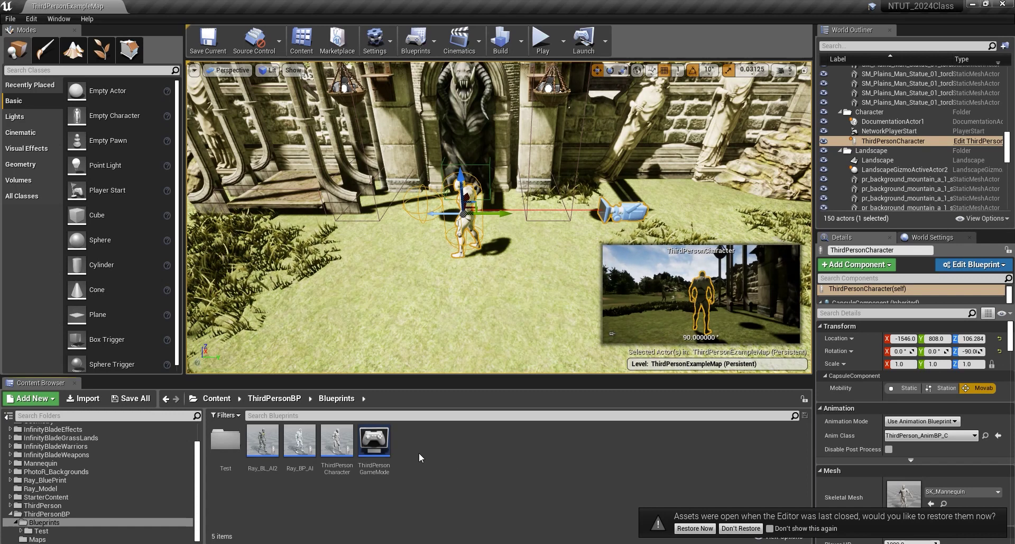
- Enlarge the Content Browser and show the contents of the Mannequin Animations folder
click(10, 514)
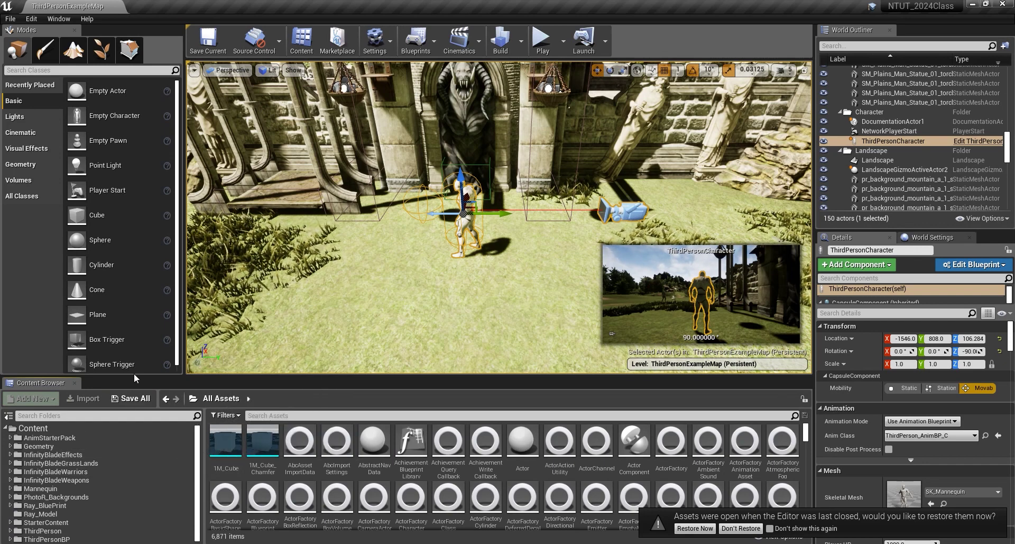
drag(135, 377, 130, 312)
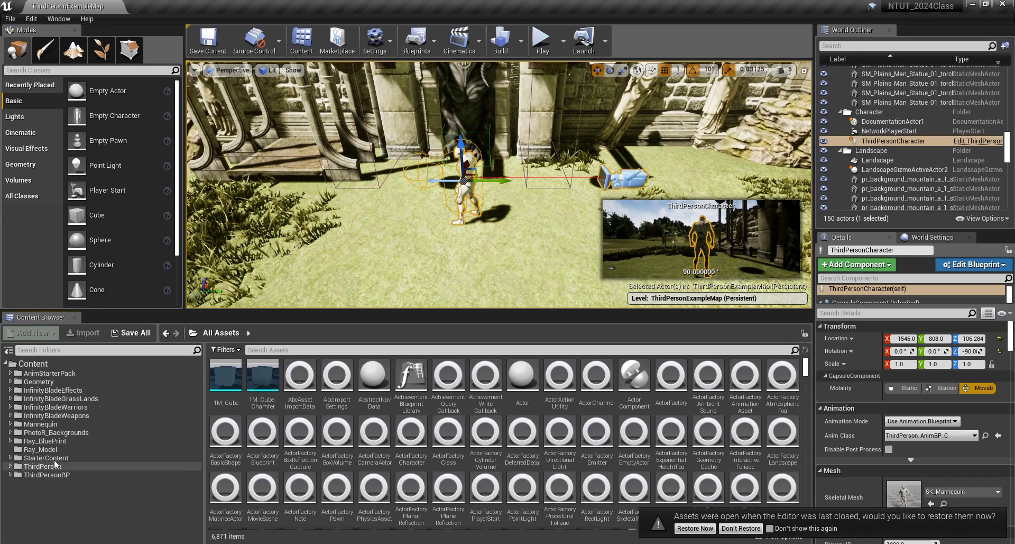
click(48, 424)
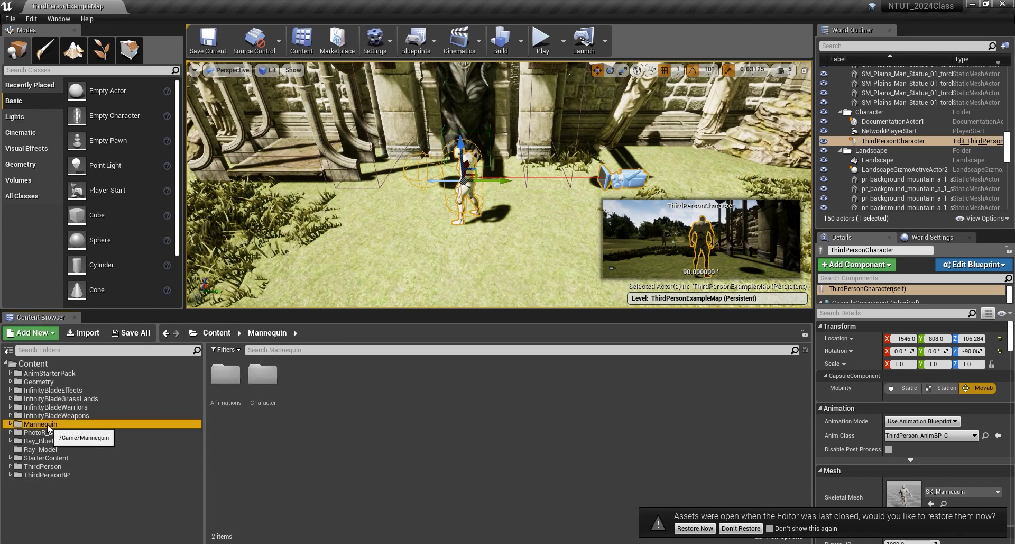
double_click(225, 374)
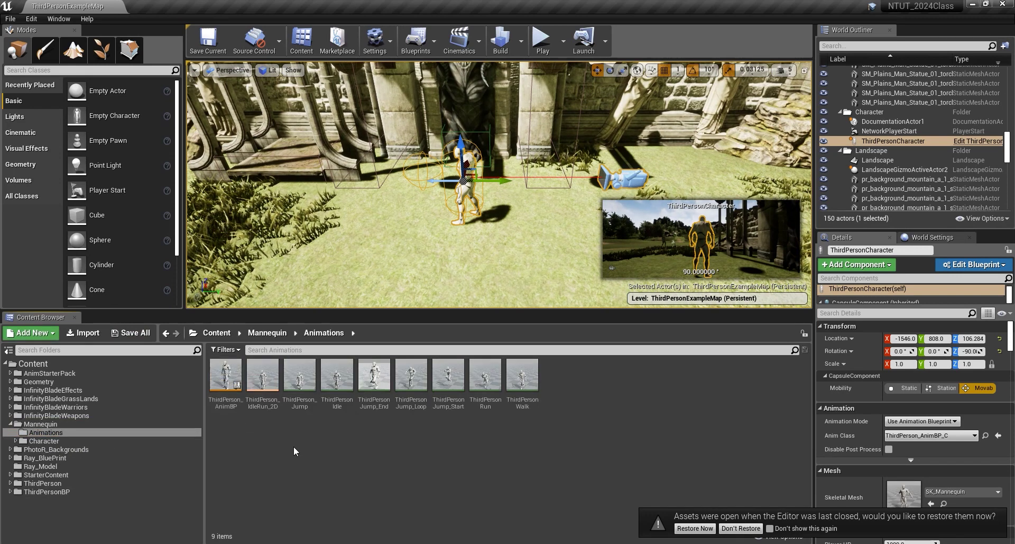
- Open the ThirdPerson_AnimBP animation blueprint and examine its JumpStart to JumpLoop transition rule
double_click(231, 388)
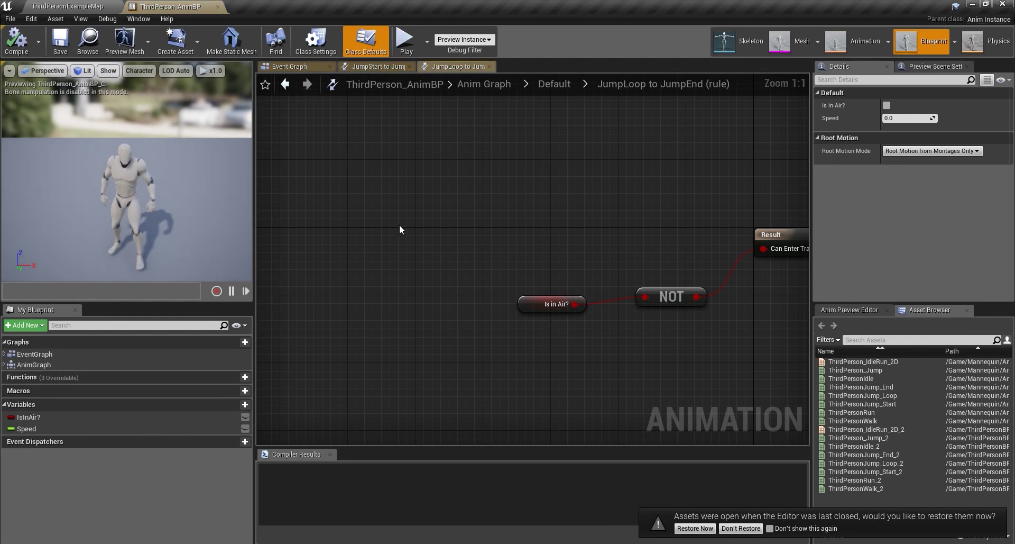
scroll(418, 237, down, 2)
right_drag(609, 189, 568, 178)
click(370, 67)
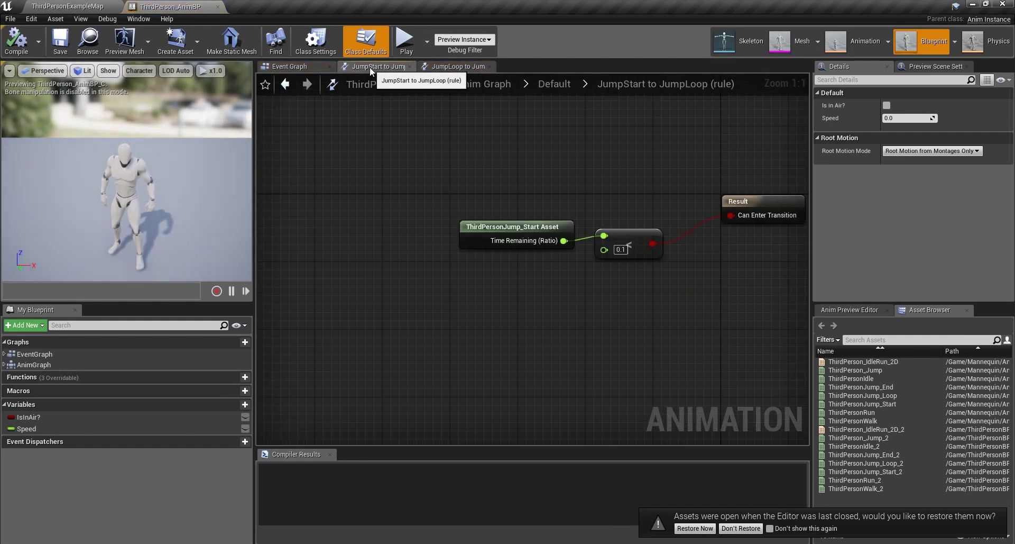
right_drag(607, 168, 440, 228)
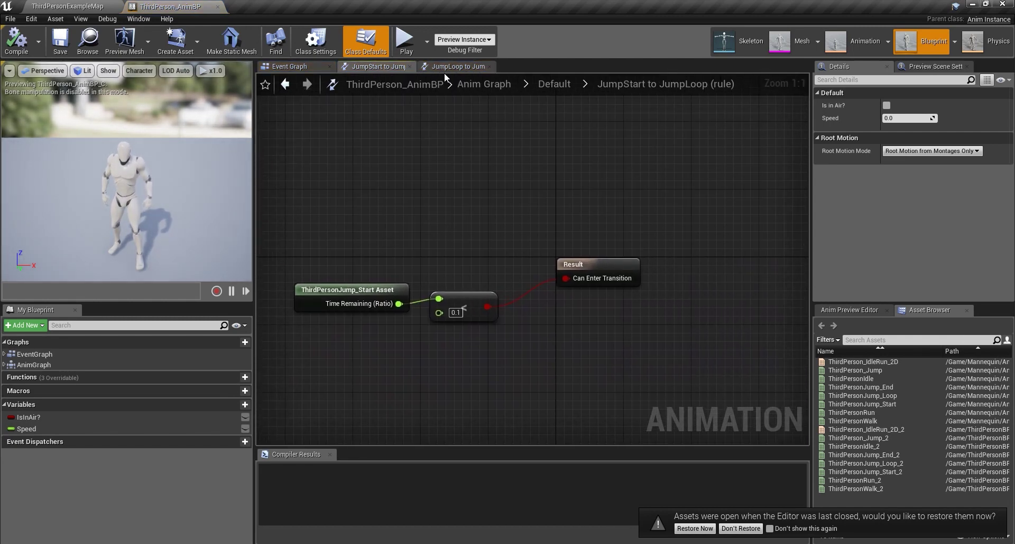
- Examine the Event Graph nodes that check the pawn owner and set IsInAir and Speed
click(290, 65)
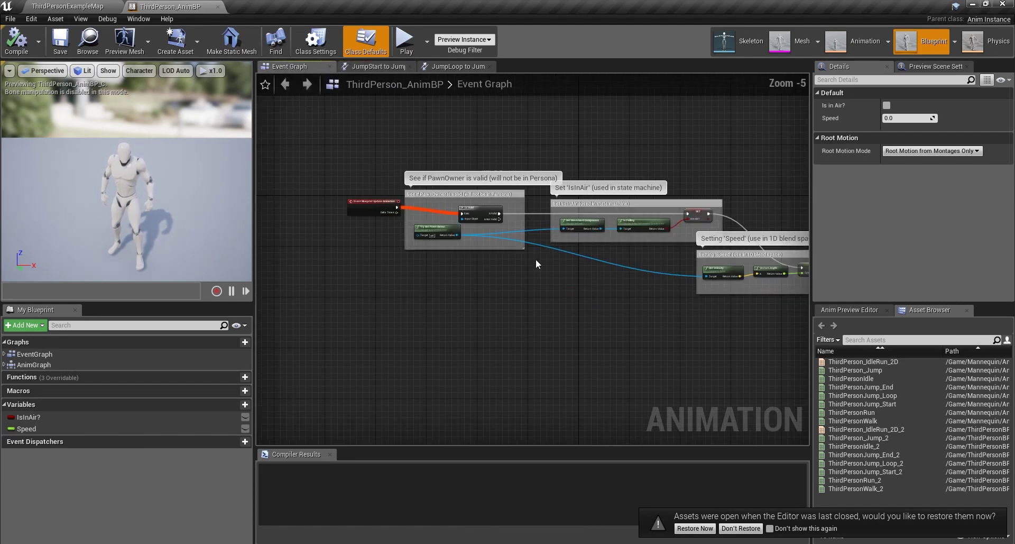
right_drag(645, 147, 543, 166)
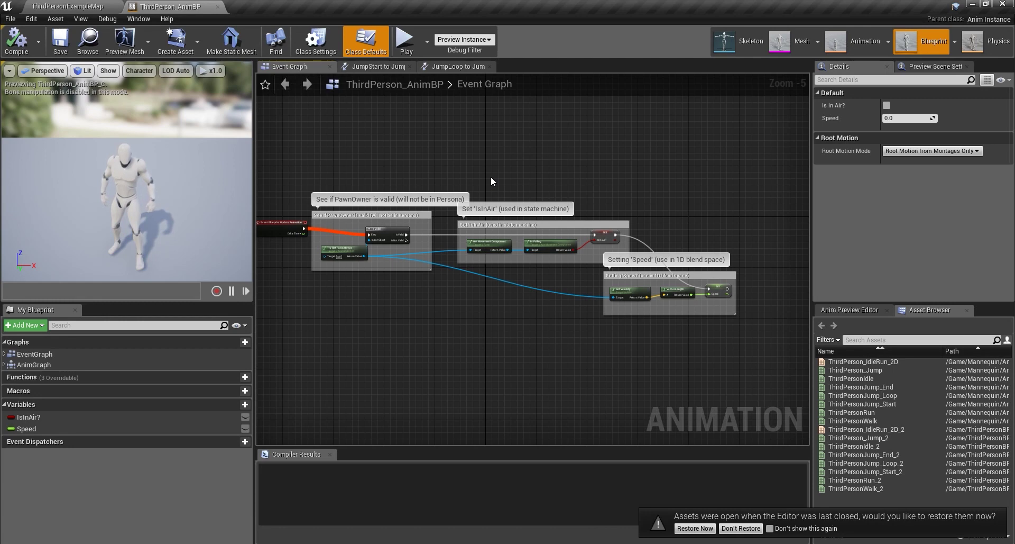
right_drag(480, 150, 522, 145)
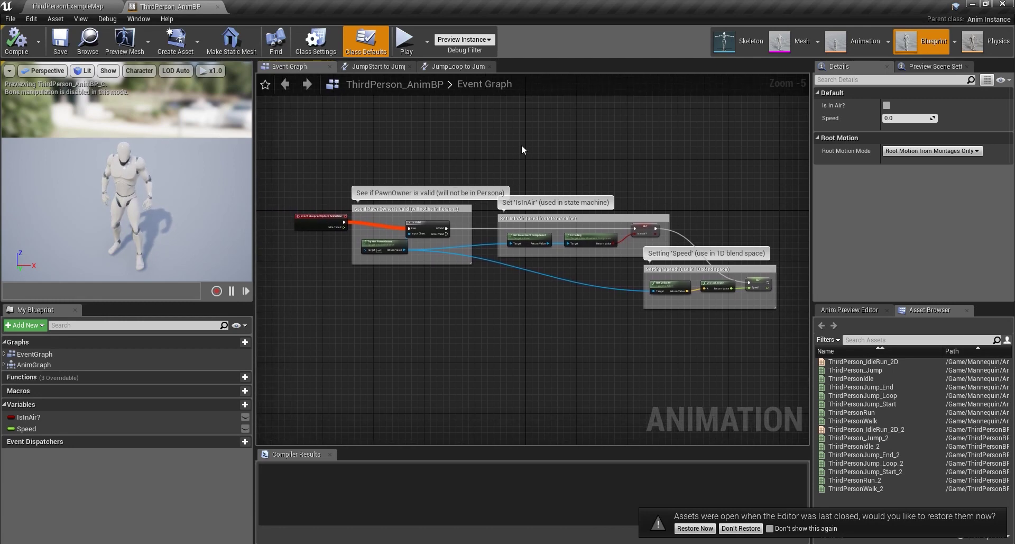
drag(787, 377, 565, 358)
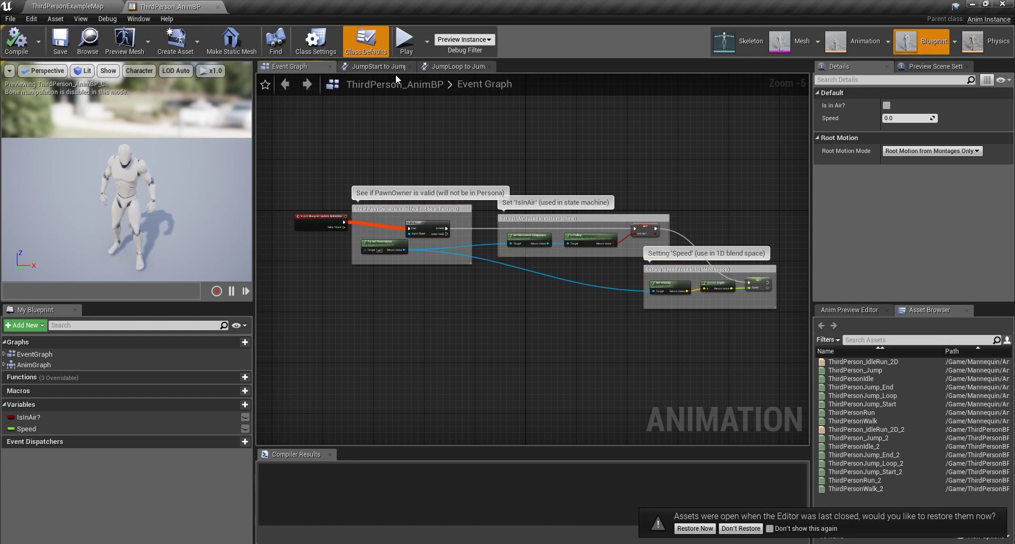
- Align the Result node with the NOT node in the JumpLoop to JumpEnd rule, and close the animation blueprint
click(378, 66)
click(460, 68)
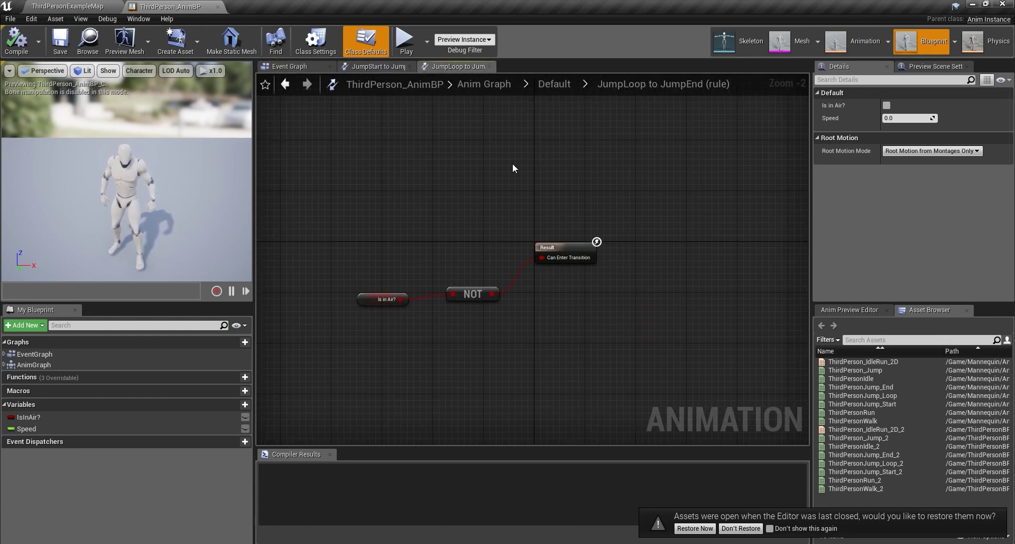
drag(561, 252, 560, 289)
scroll(423, 313, up, 2)
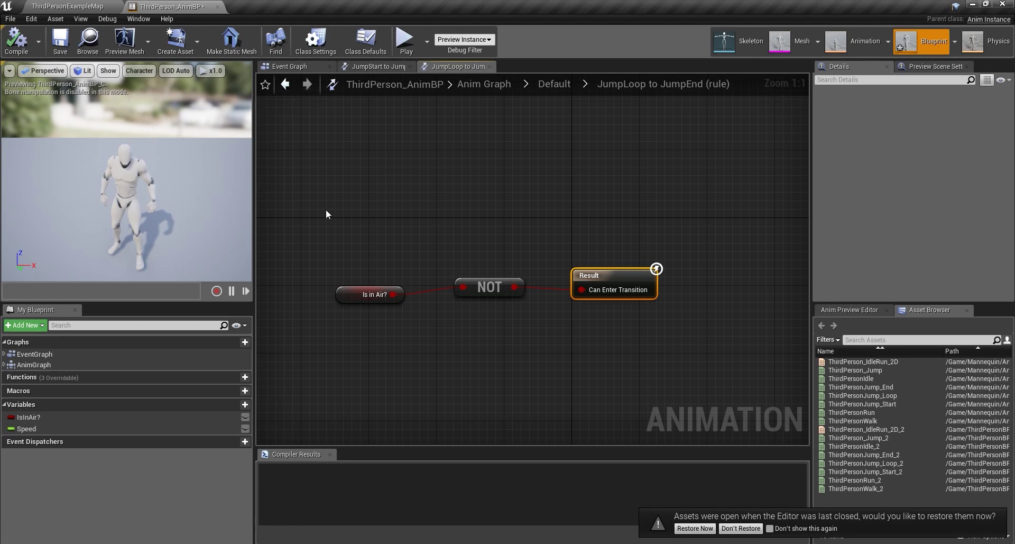
click(218, 6)
click(345, 455)
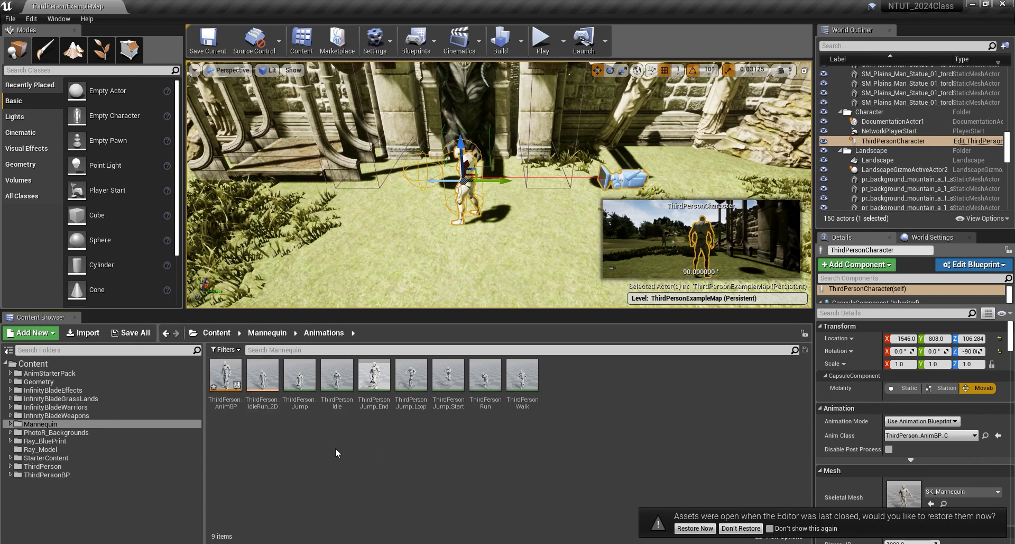
- View the ThirdPerson_IdleRun_2D blend space, then view ThirdPerson_AnimBP again, closing each editor
double_click(263, 377)
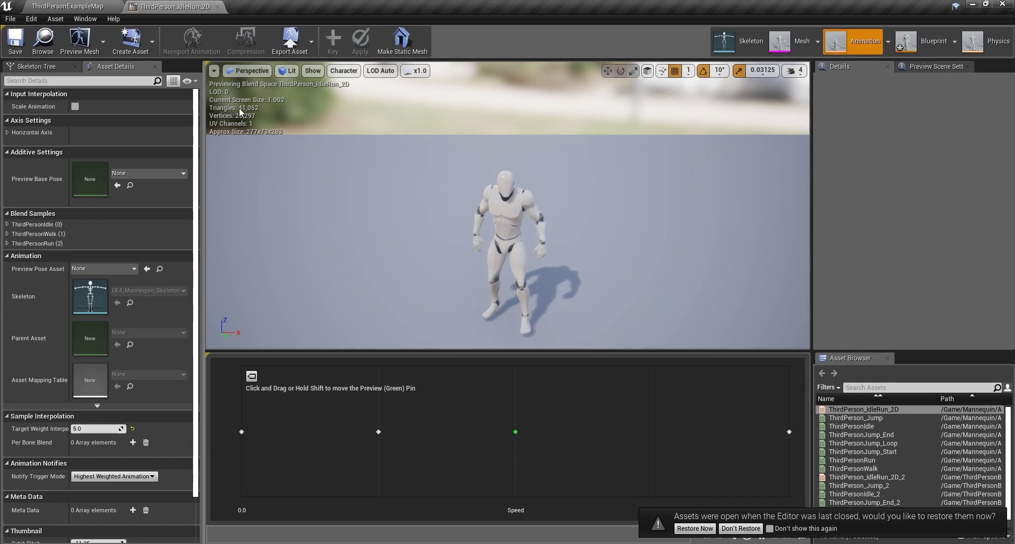
click(217, 7)
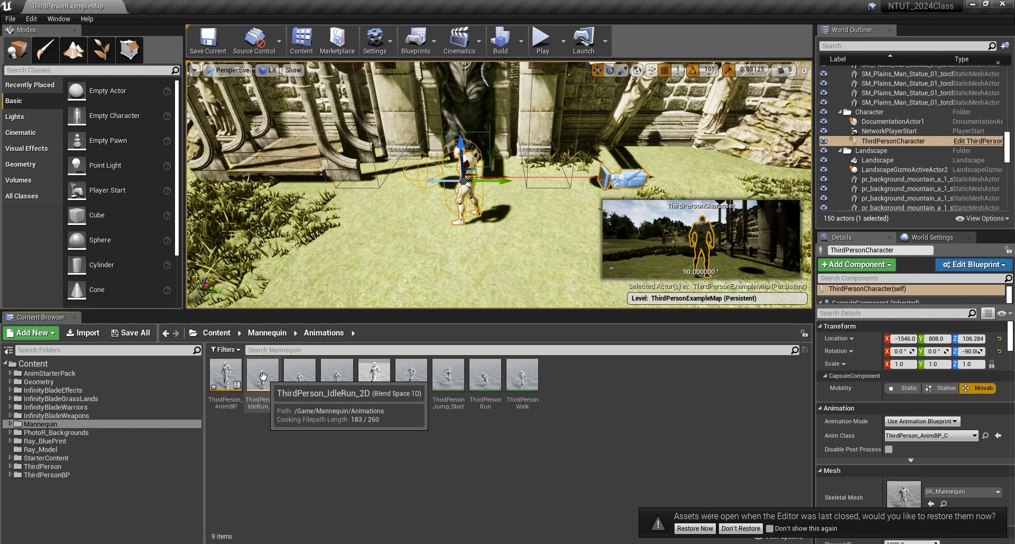
double_click(221, 376)
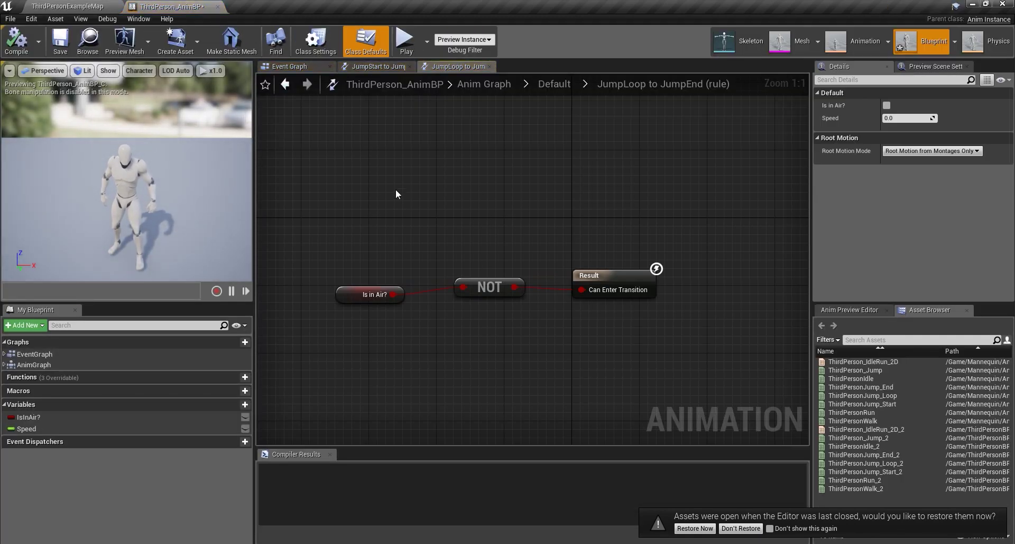
click(217, 7)
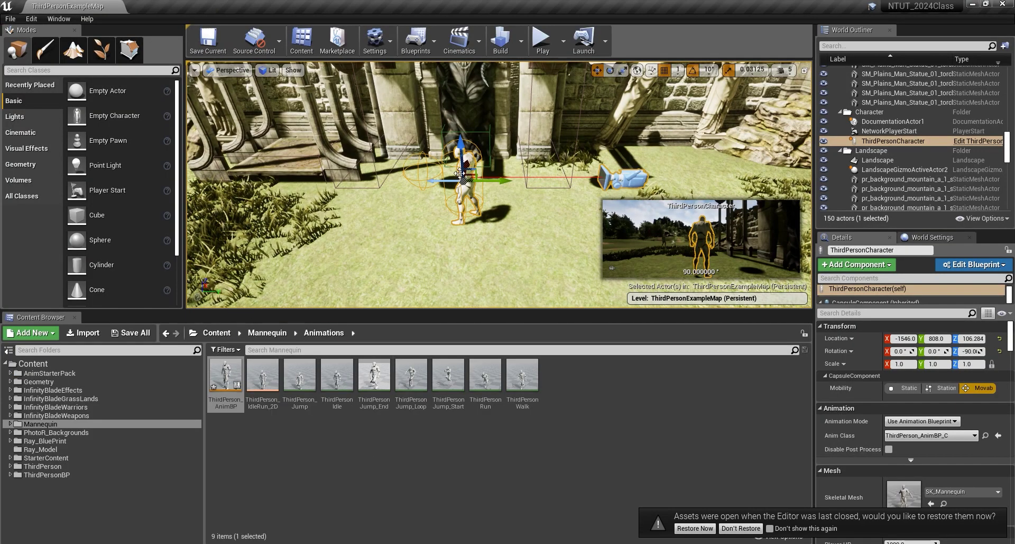
scroll(460, 173, up, 2)
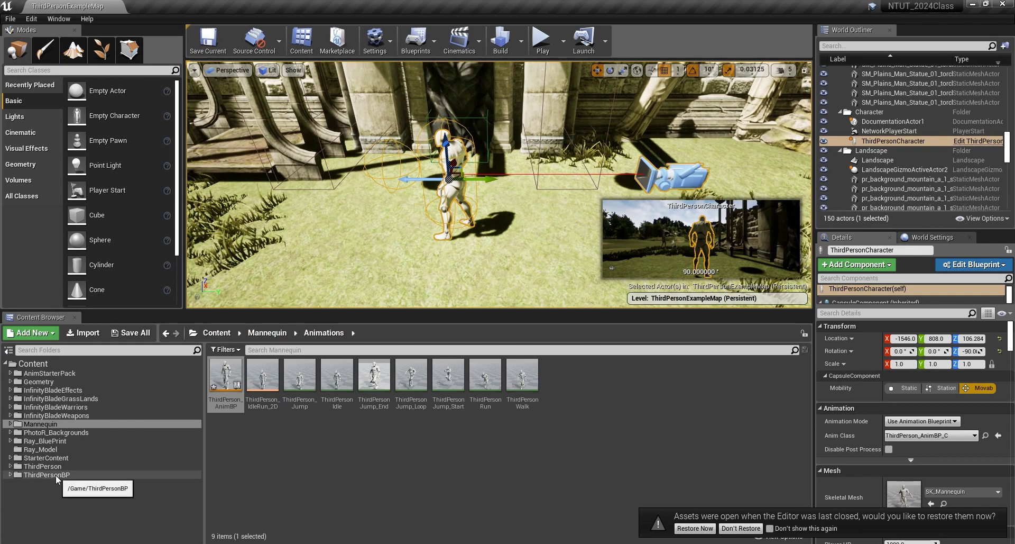
- Open the ThirdPersonCharacter blueprint from ThirdPersonBP/Blueprints, view the character in its 3D preview, and return to the level editor
click(56, 474)
double_click(229, 402)
mouse_move(338, 382)
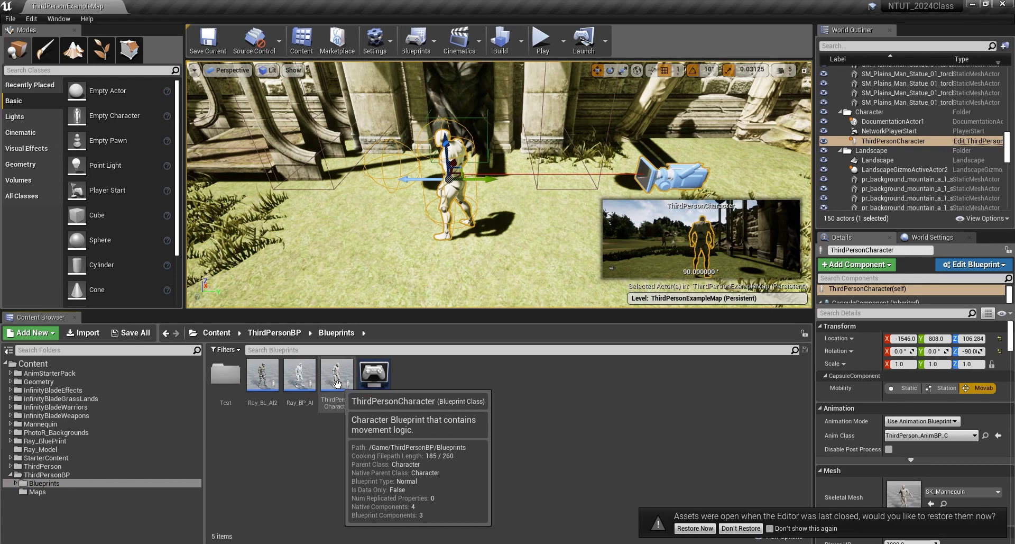
double_click(338, 381)
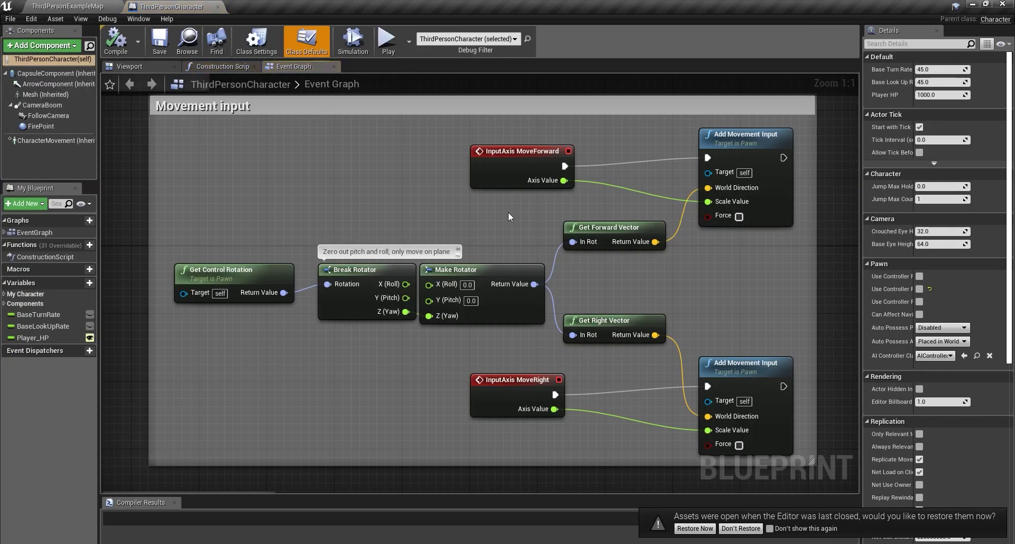
click(126, 65)
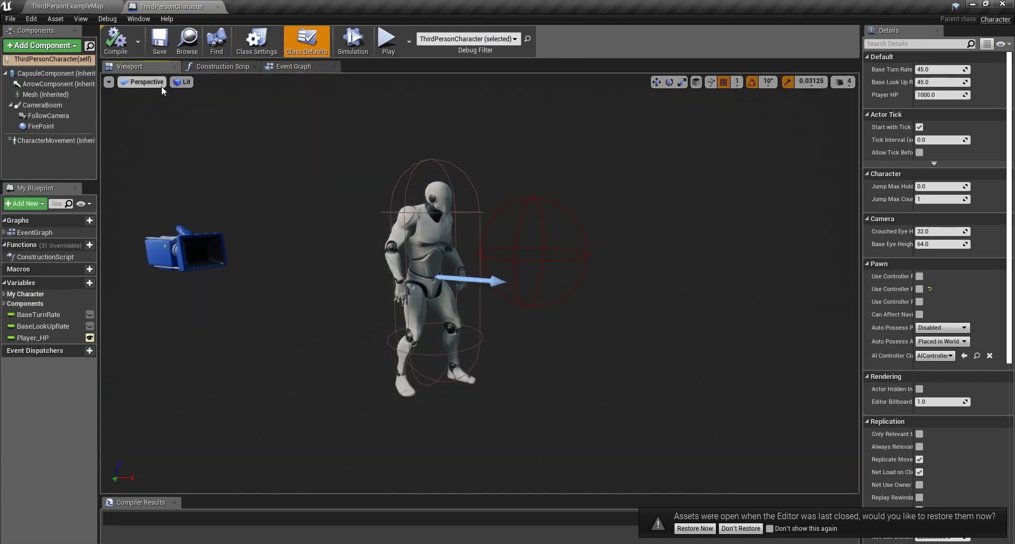
click(69, 7)
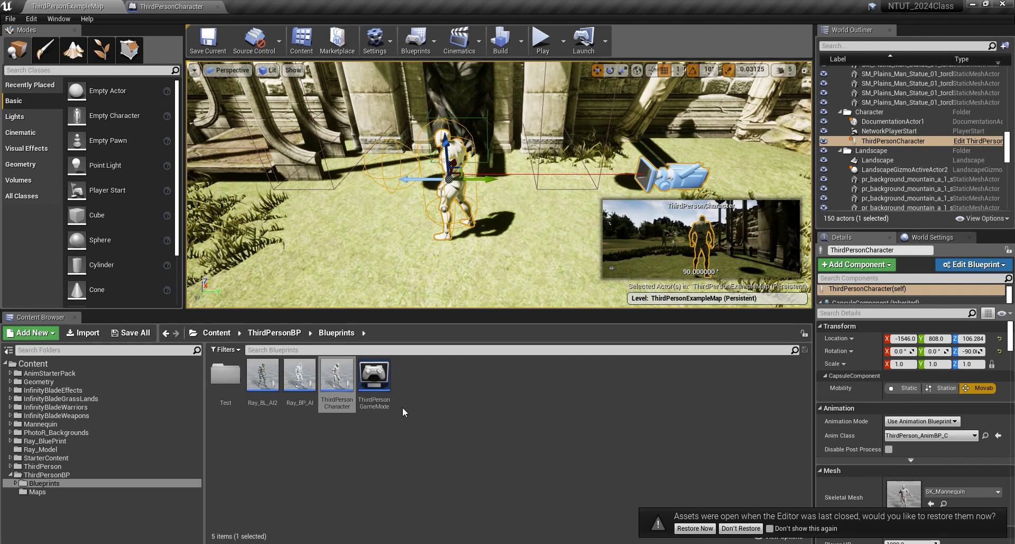
- Duplicate the ThirdPersonCharacter blueprint in the Blueprints folder
right_click(337, 378)
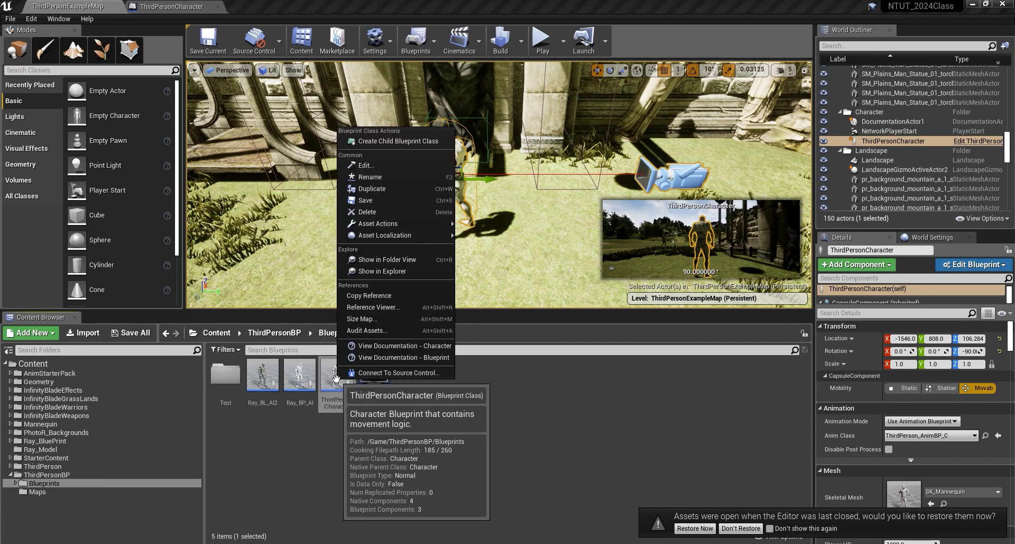
click(371, 188)
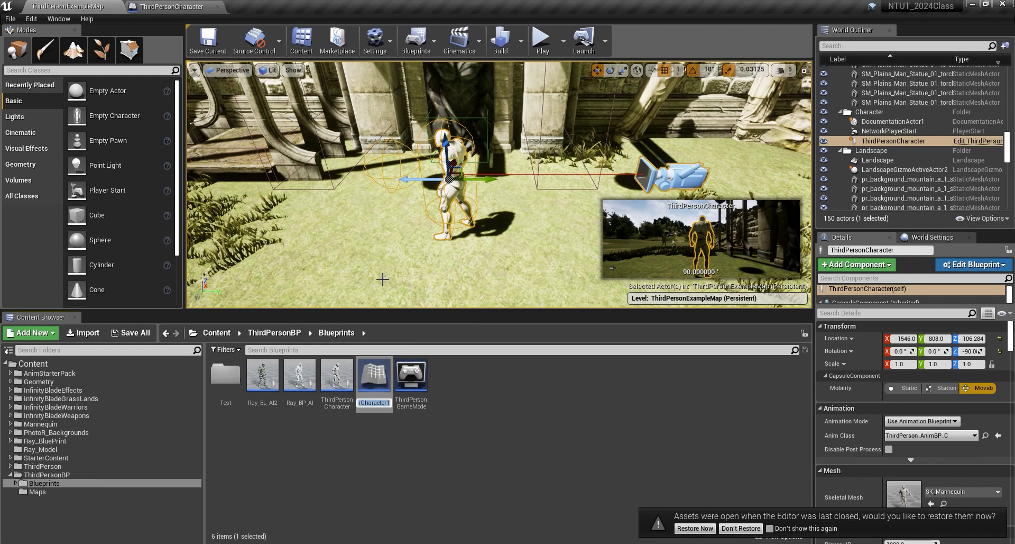
drag(390, 402, 330, 400)
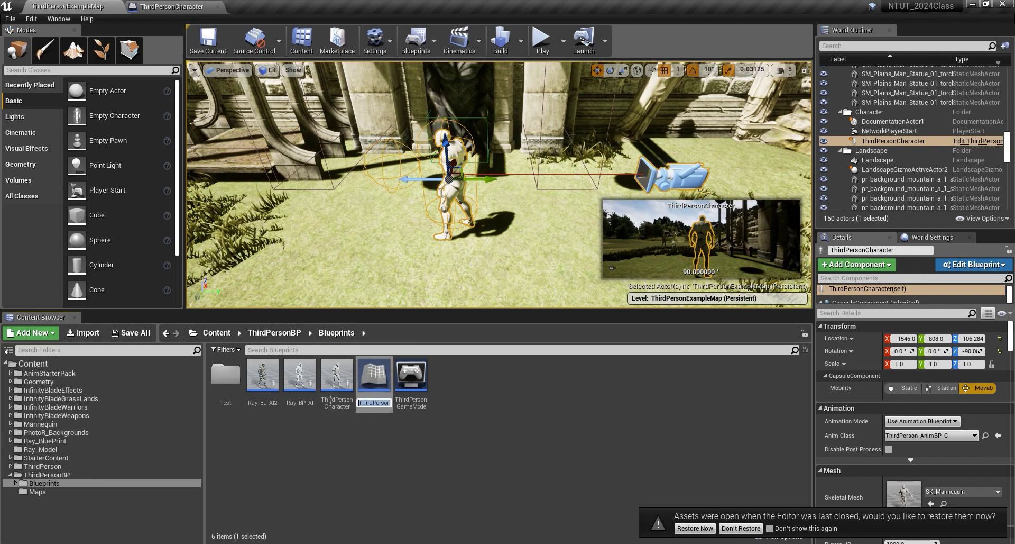
- Rename the duplicated character blueprint as ThirdPersonCharacter_Ray
right_click(376, 404)
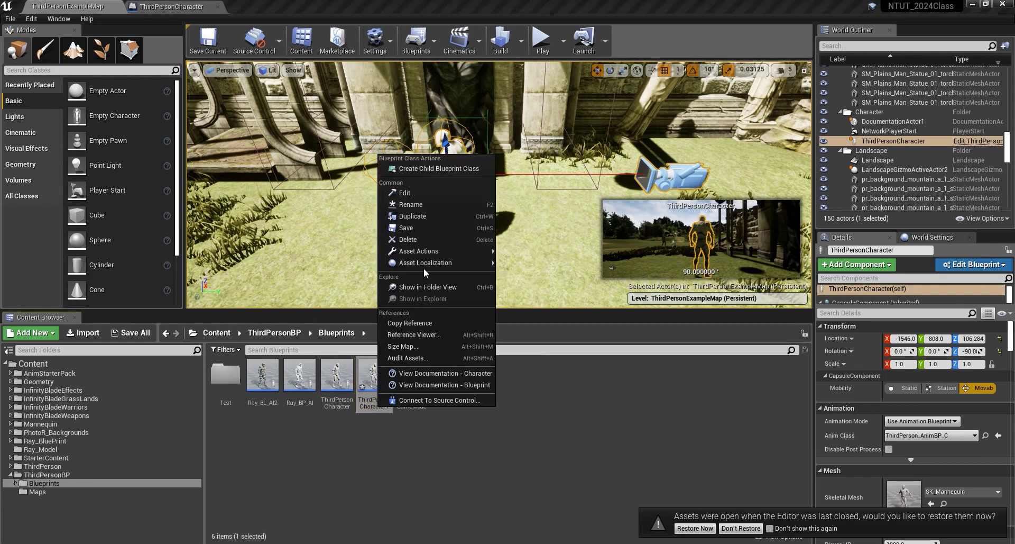
click(411, 204)
click(389, 403)
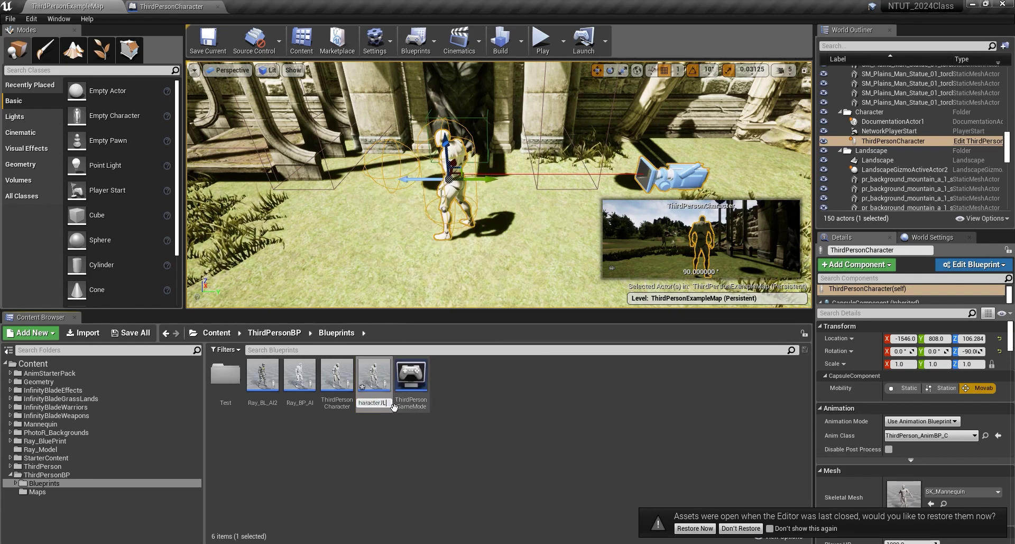
key(BackSpace)
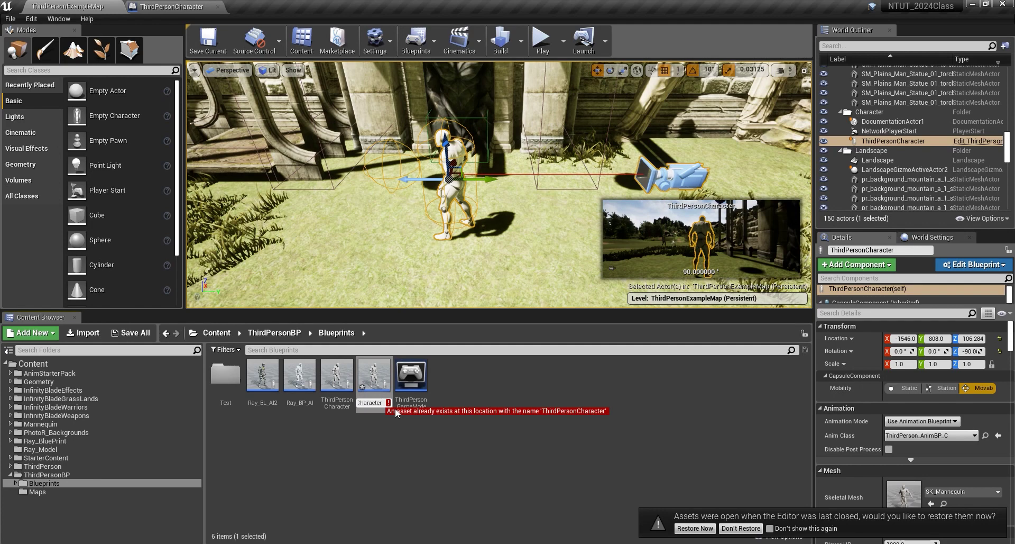
key(BackSpace)
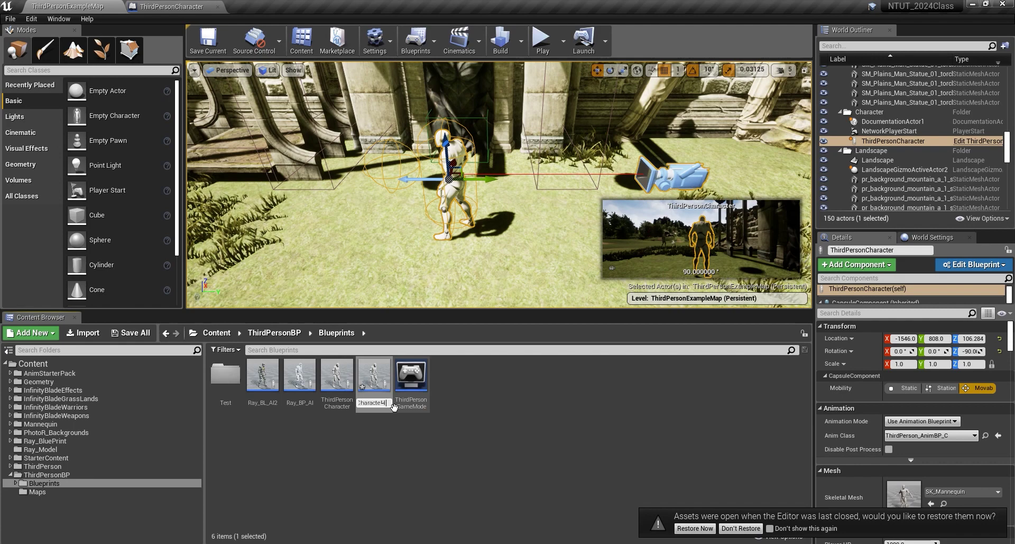
text(r)
key(BackSpace)
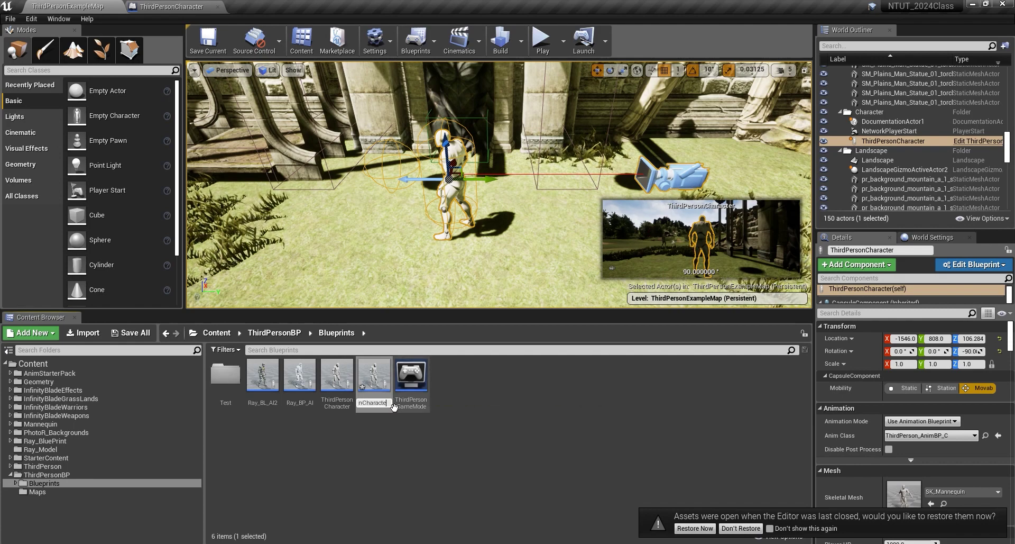
text(r)
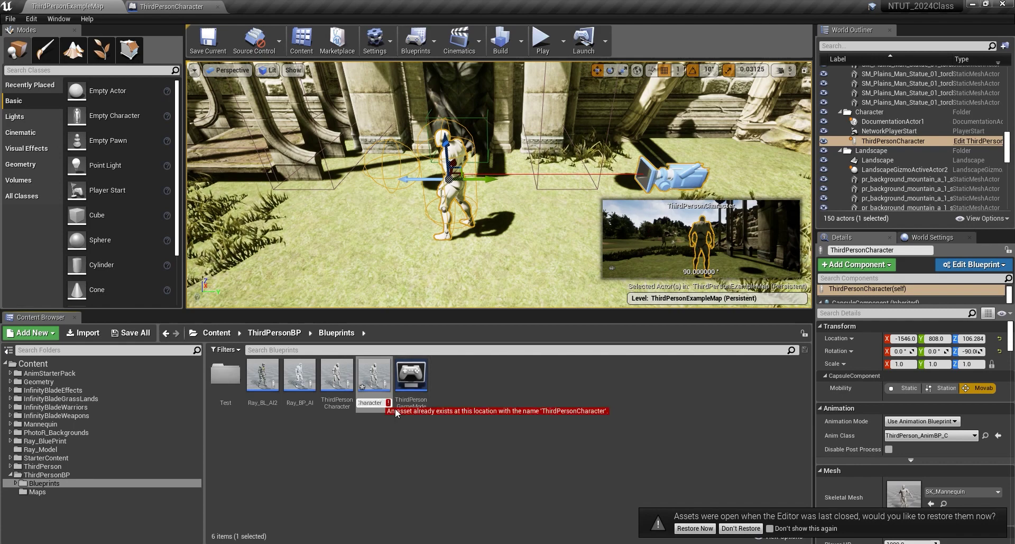
text(_R)
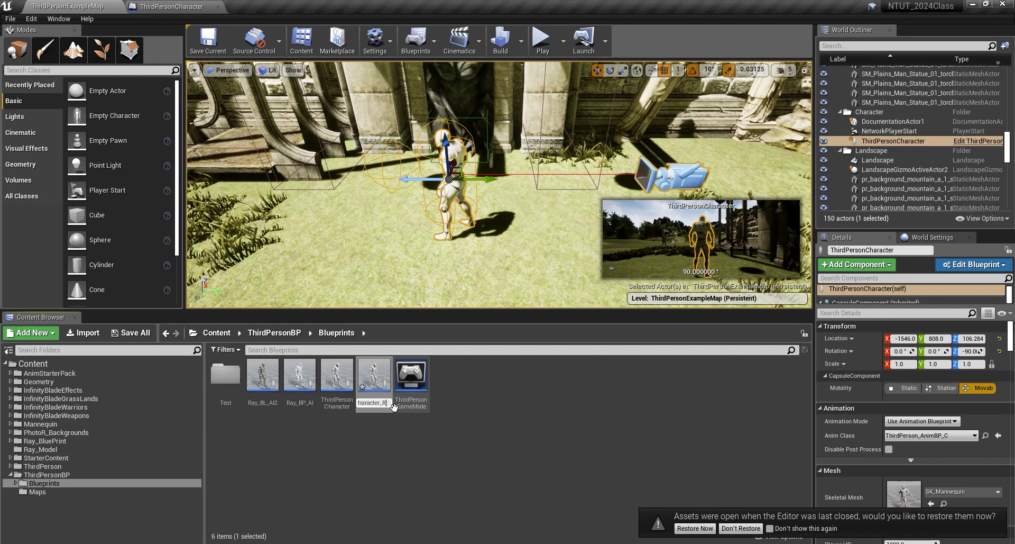
key(Return)
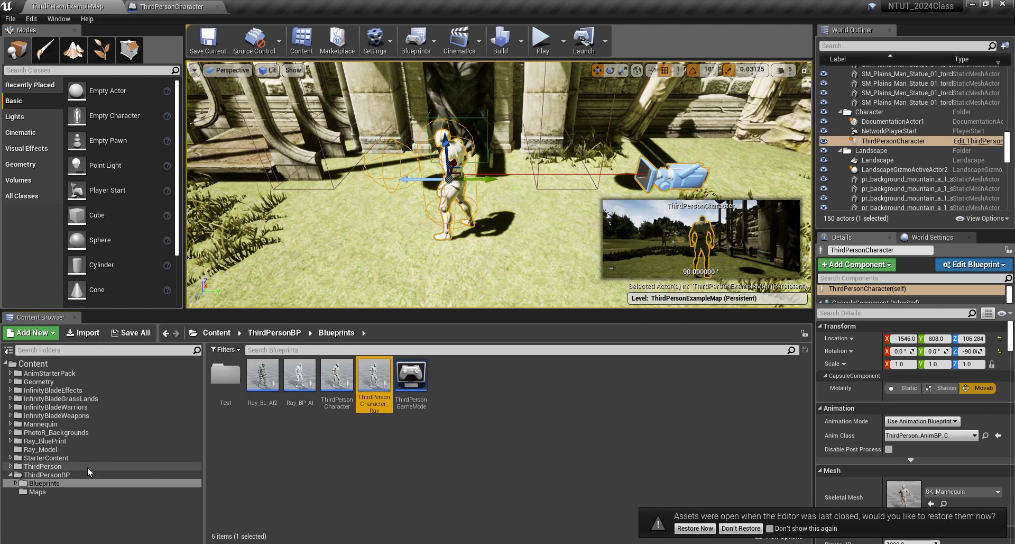
- View the UE4_Mannequin_Skeleton asset from Mannequin/Character/Mesh, close its editor and return to the level
click(55, 425)
double_click(259, 375)
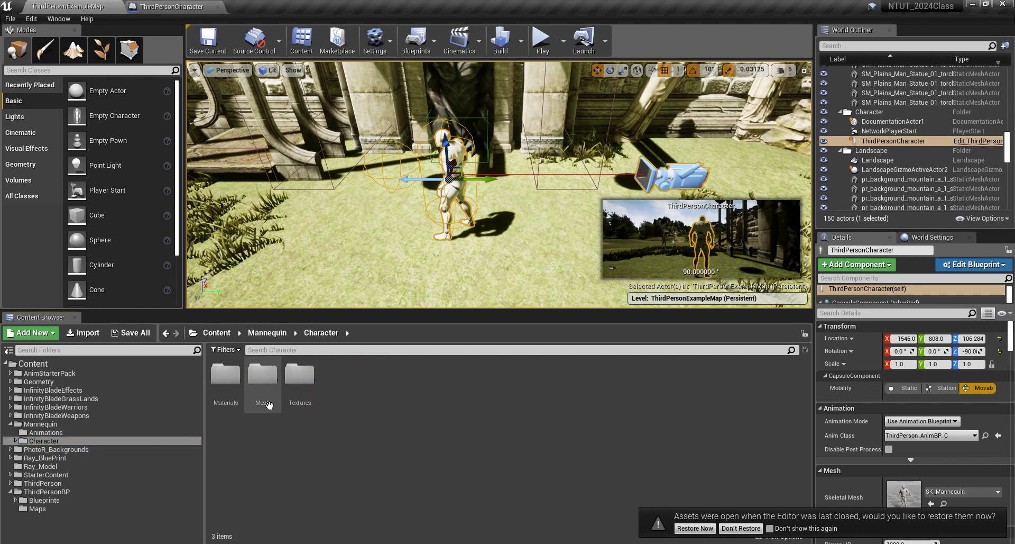
double_click(256, 375)
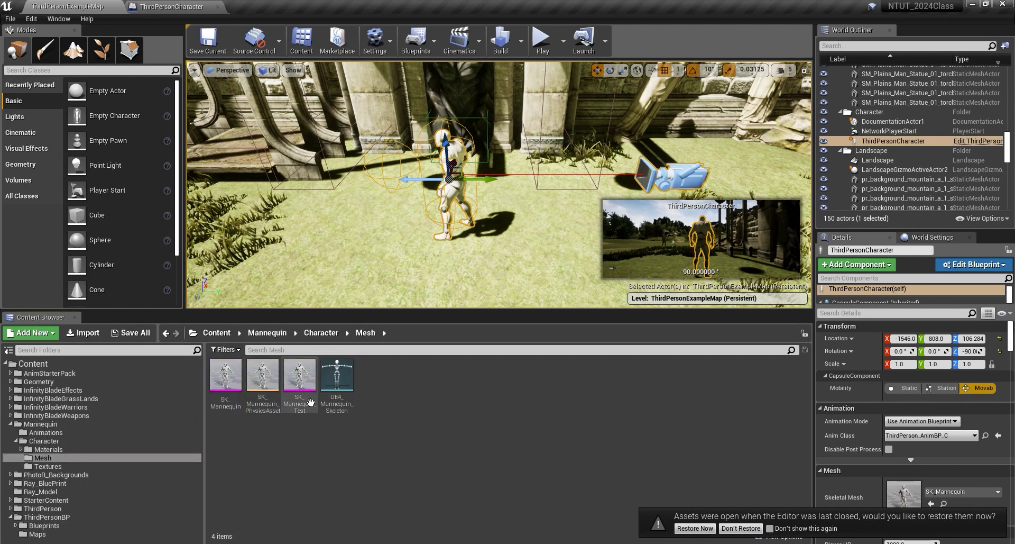
double_click(336, 379)
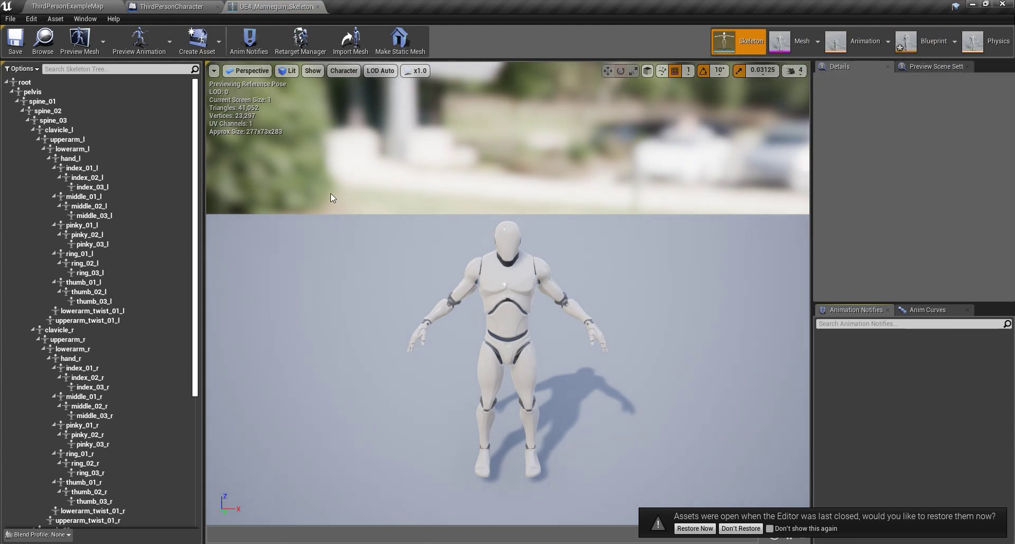
scroll(506, 272, down, 2)
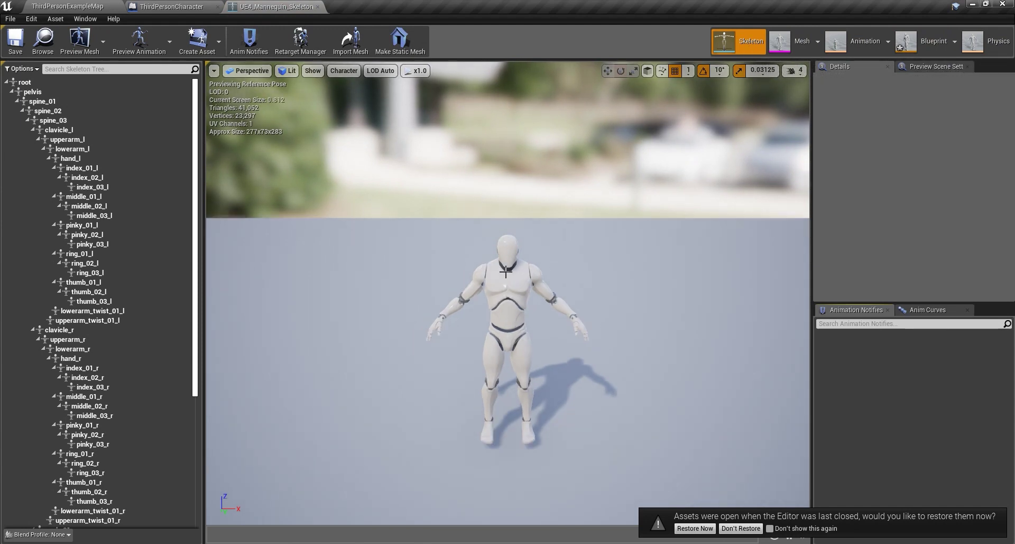
alt+drag(506, 272, 452, 250)
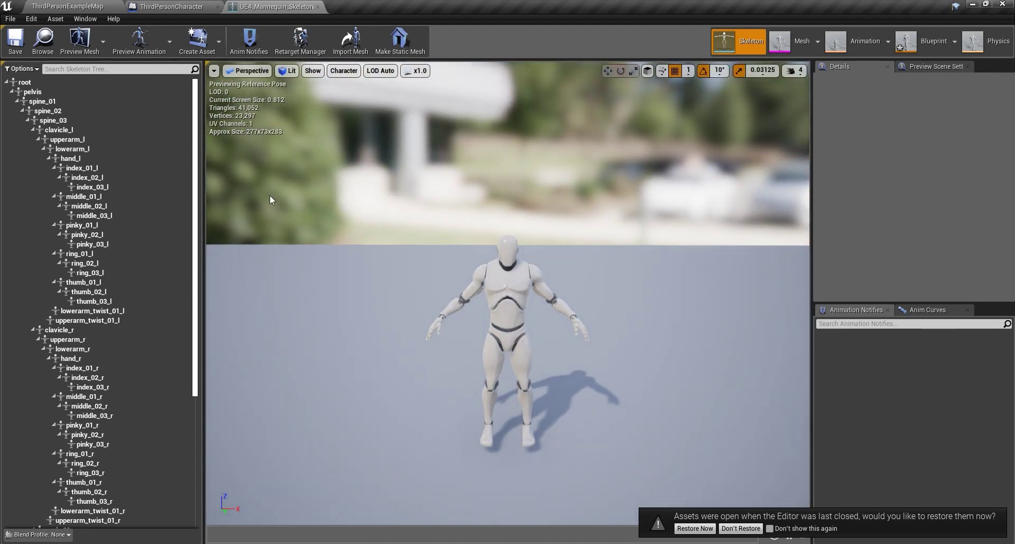
click(317, 7)
click(67, 6)
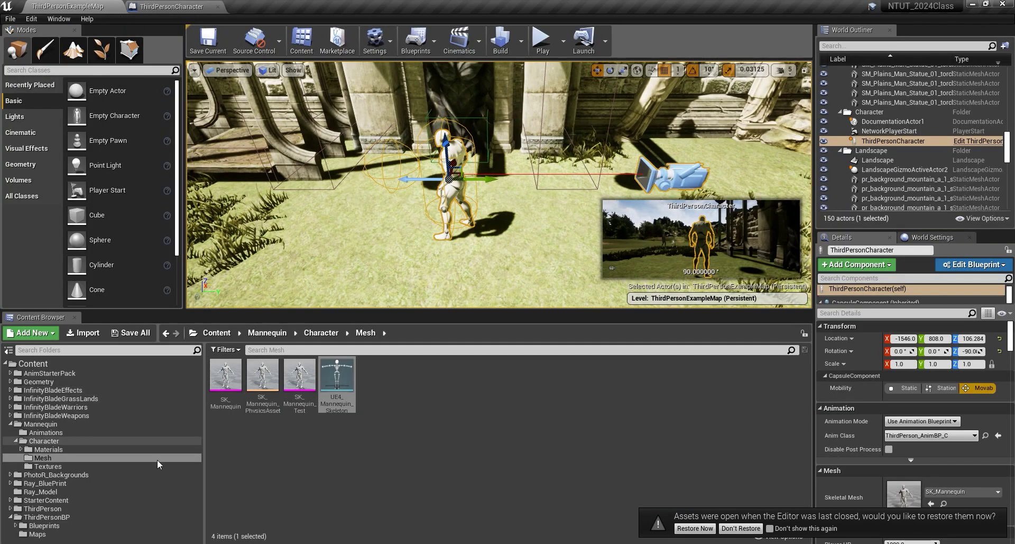
- Open the SK_CharM_Forge skeletal mesh from InfinityBladeWarriors/Character/CompleteCharacters and dock its editor in the main window
middle_drag(432, 296, 466, 218)
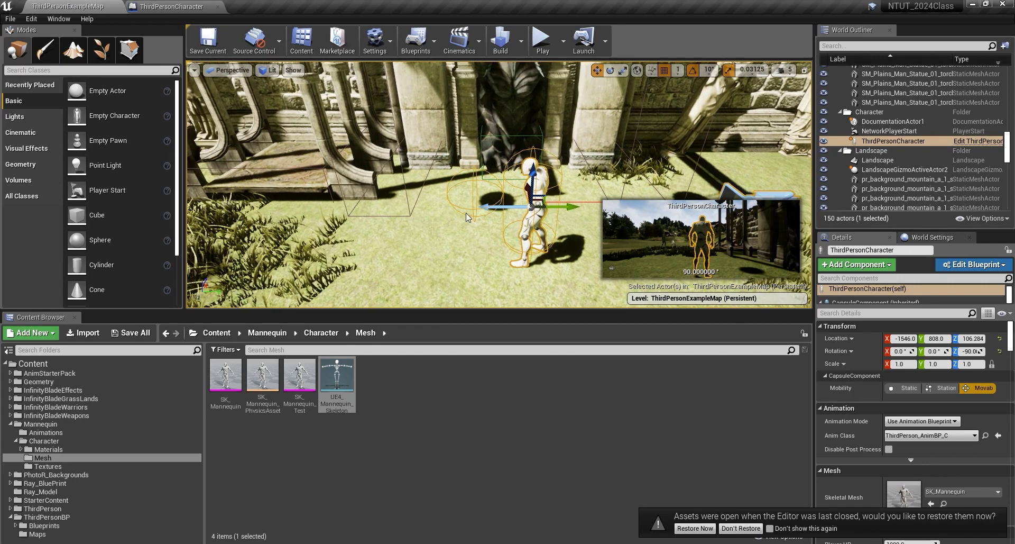
click(83, 410)
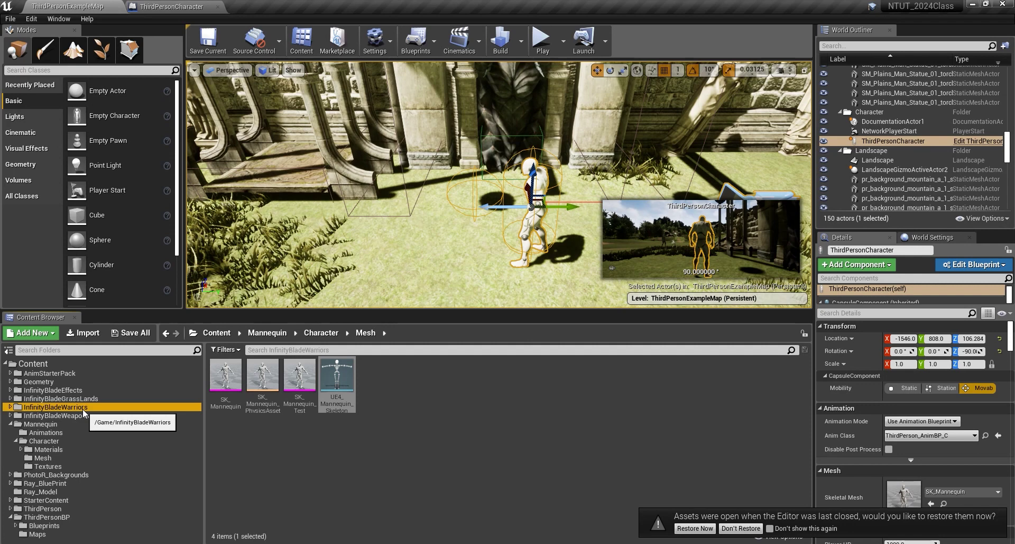
double_click(226, 374)
click(237, 387)
double_click(237, 386)
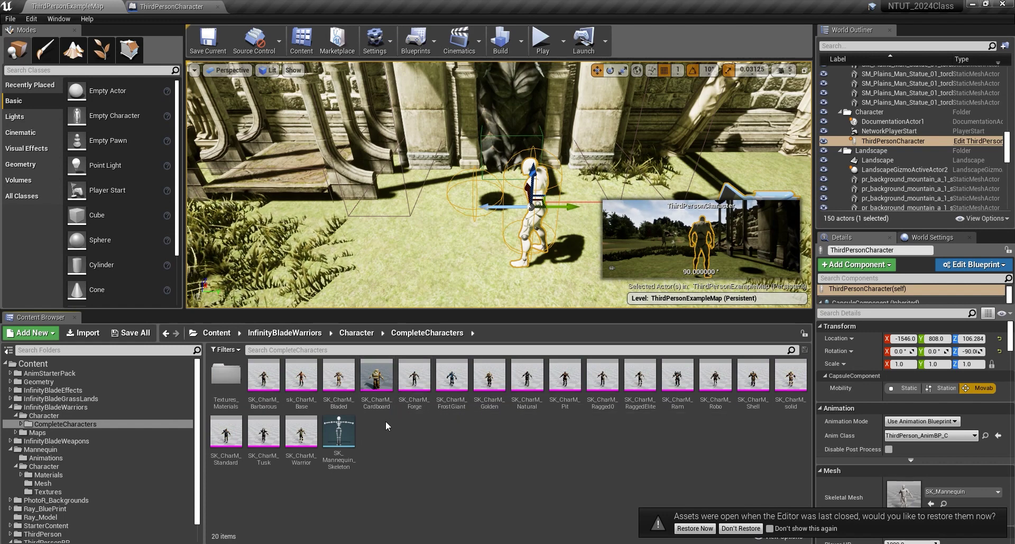
click(414, 375)
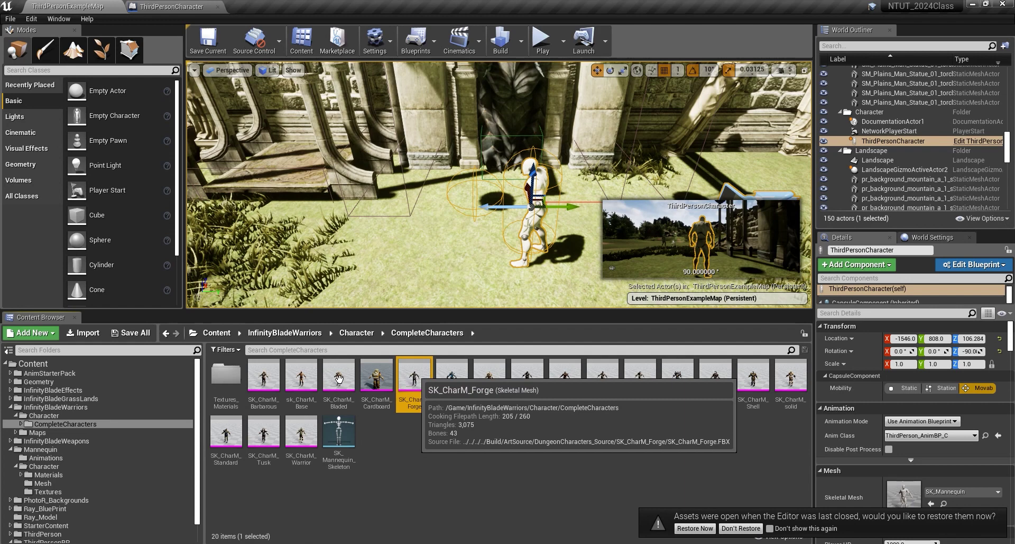
key(Return)
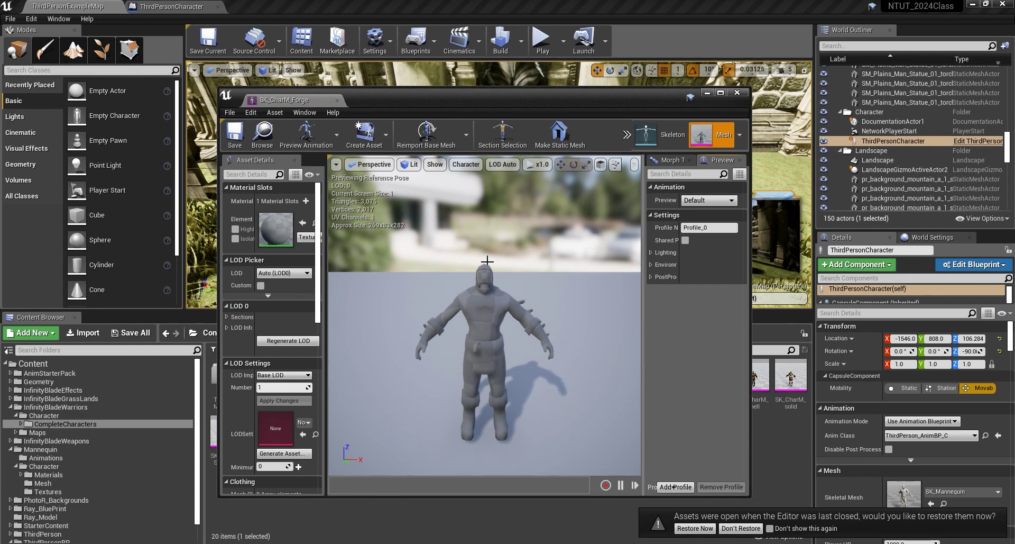
drag(296, 100, 296, 10)
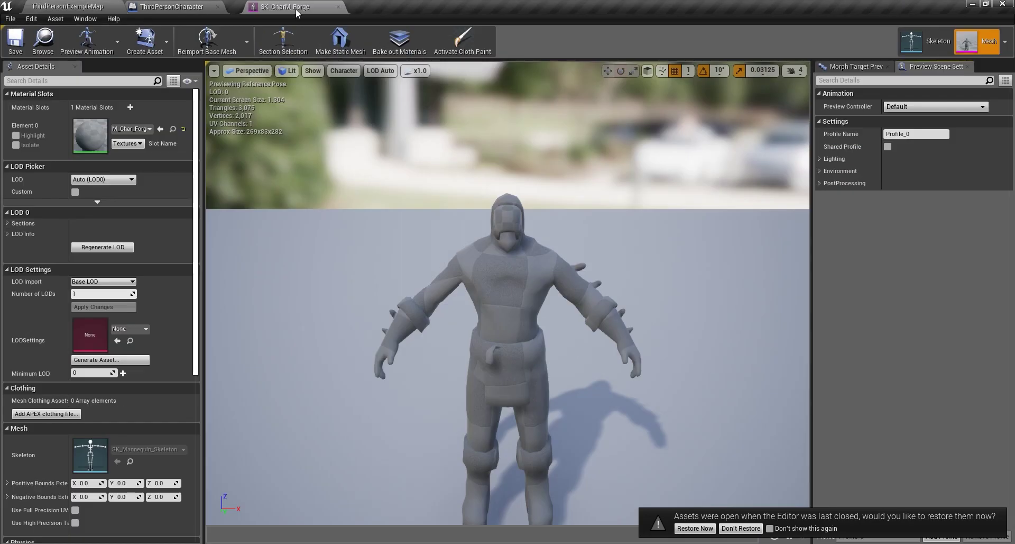
- Examine the SK_CharM_Forge mesh and its SK_Mannequin_Skeleton, close the mesh editor and return to the level
drag(507, 297, 508, 328)
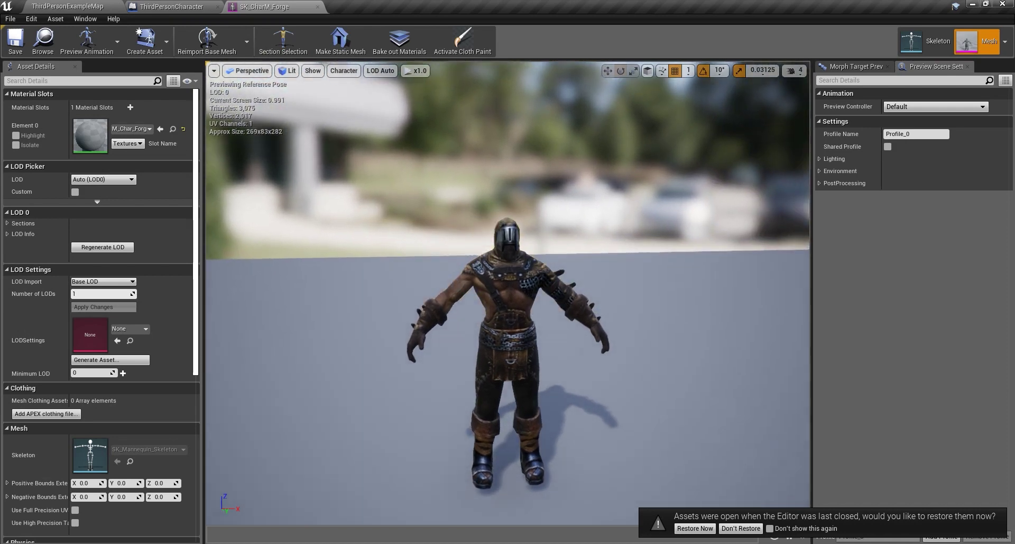
drag(410, 211, 399, 212)
right_drag(399, 212, 399, 170)
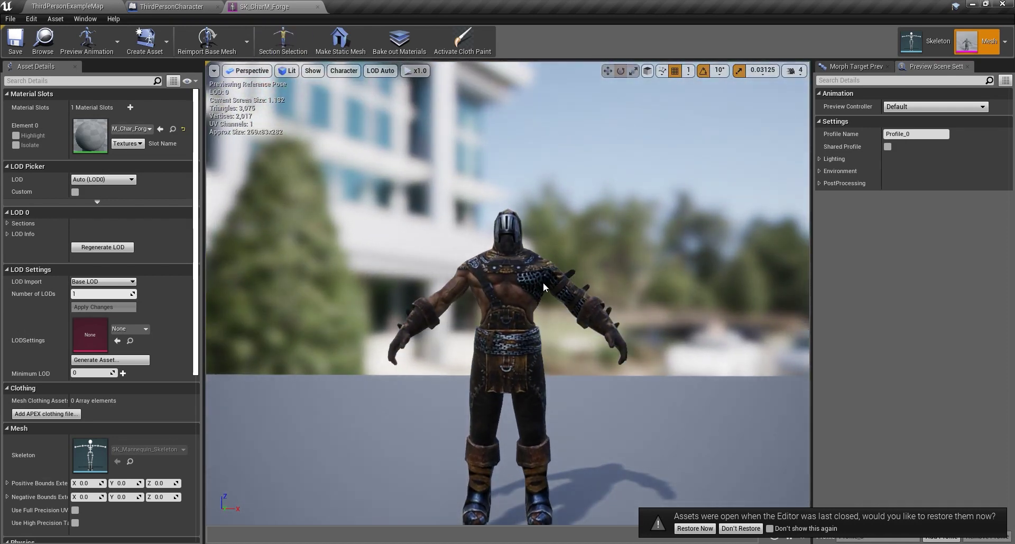
middle_drag(544, 287, 600, 379)
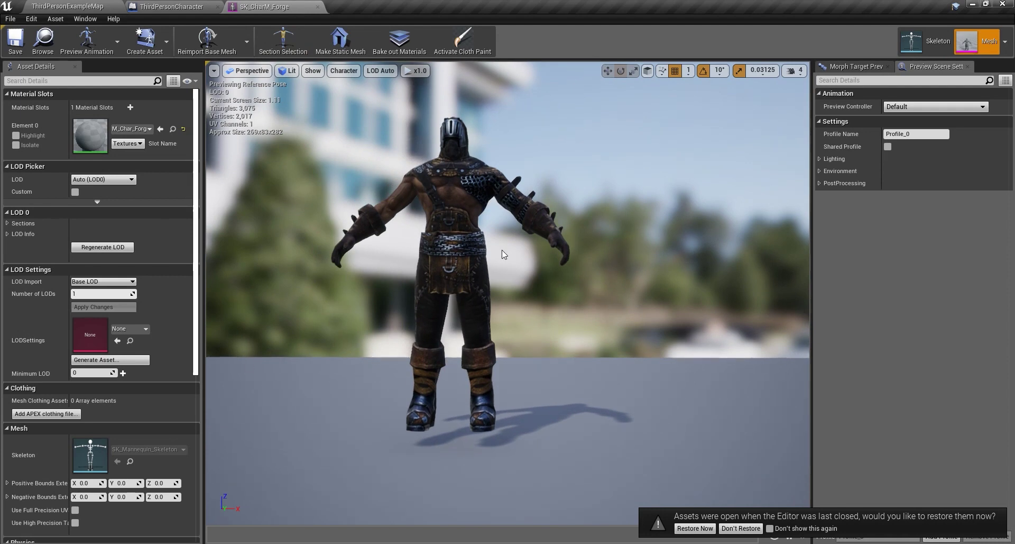
click(919, 43)
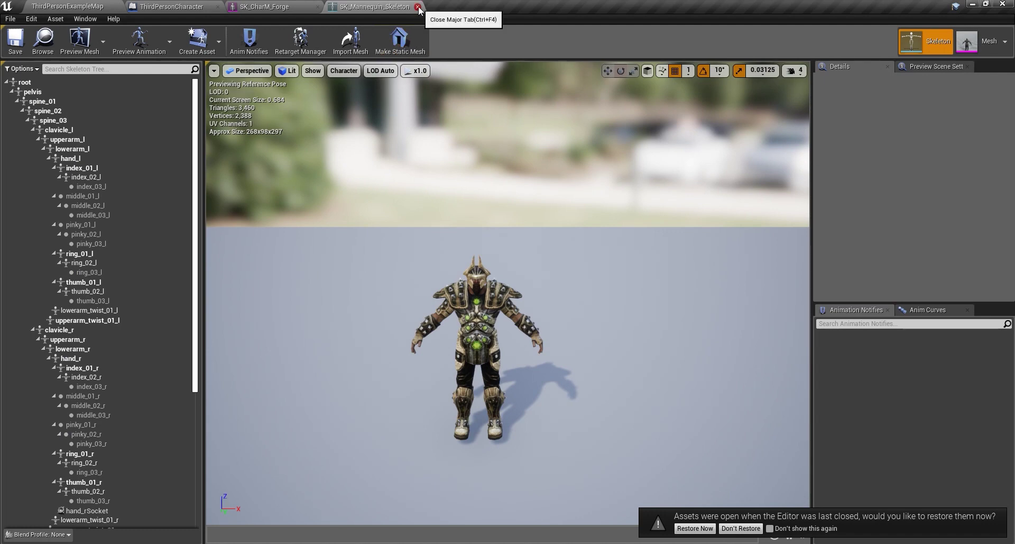
click(967, 42)
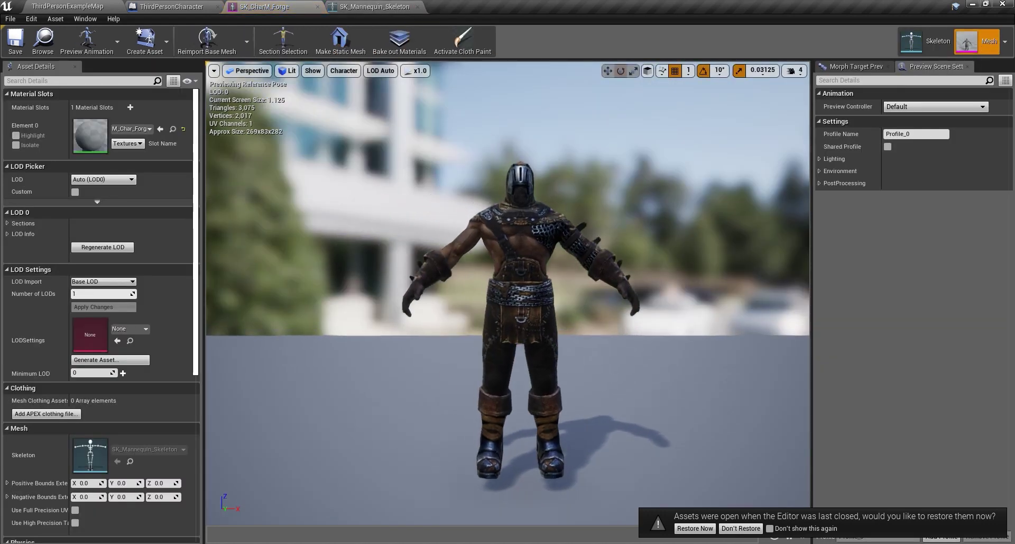
drag(540, 193, 540, 272)
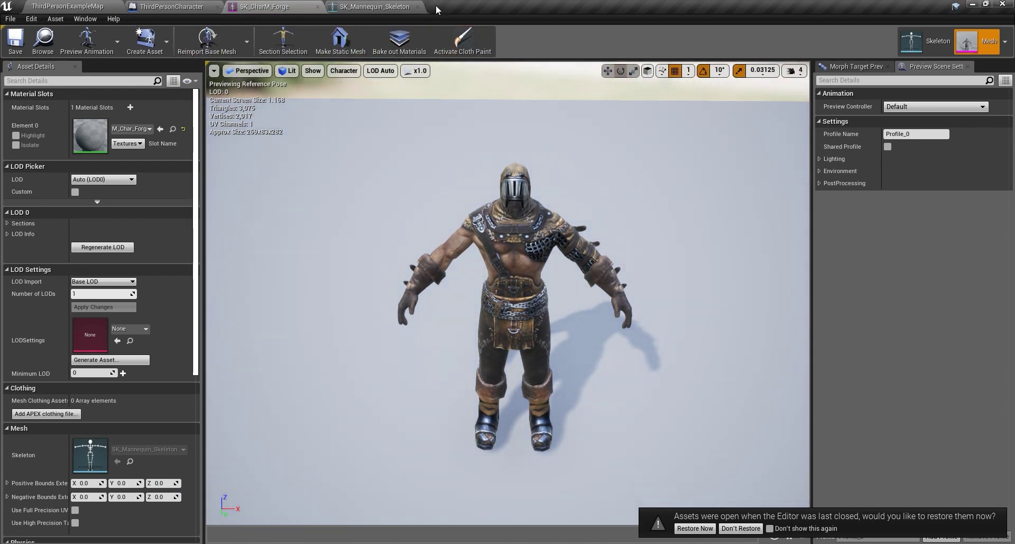
click(317, 9)
click(74, 6)
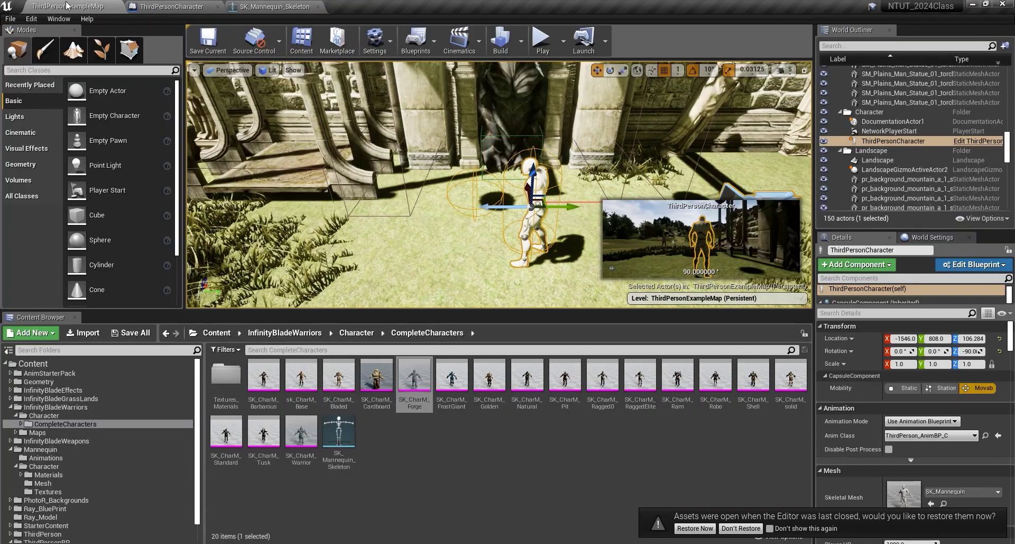
- Assign the UE4_Mannequin_Skeleton from Mannequin/Character/Mesh to the SK_CharM_Forge skeletal mesh
right_click(415, 378)
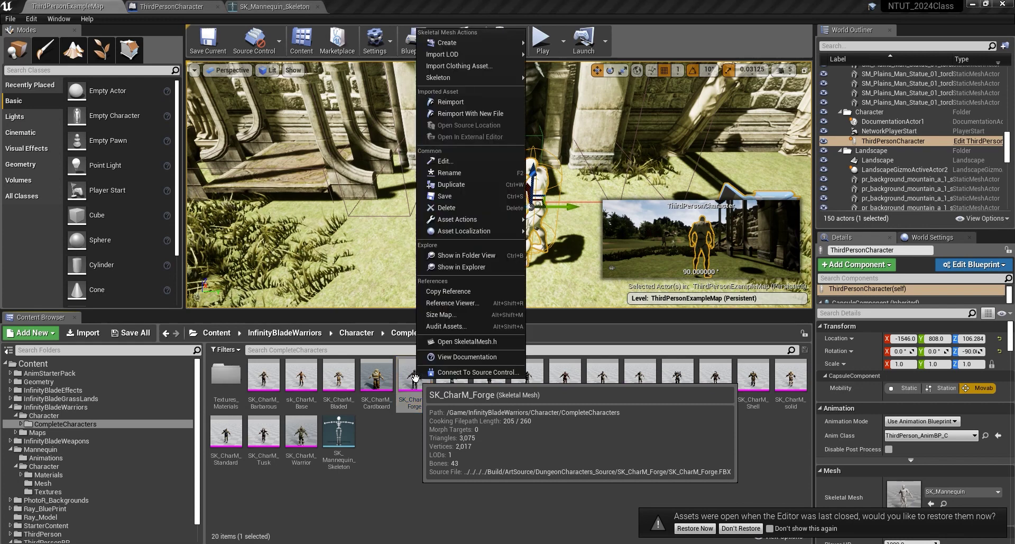
mouse_move(448, 78)
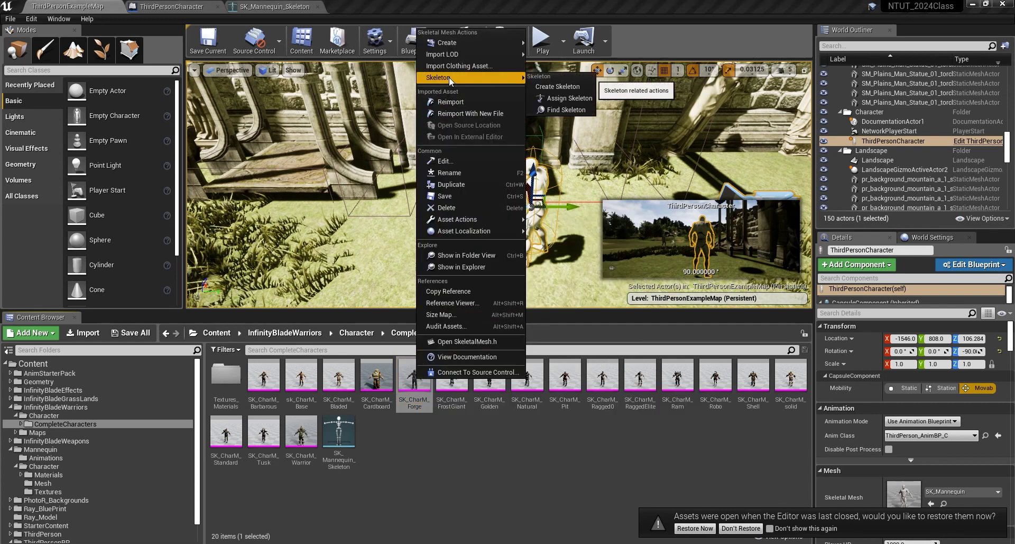
click(576, 103)
drag(607, 213, 609, 276)
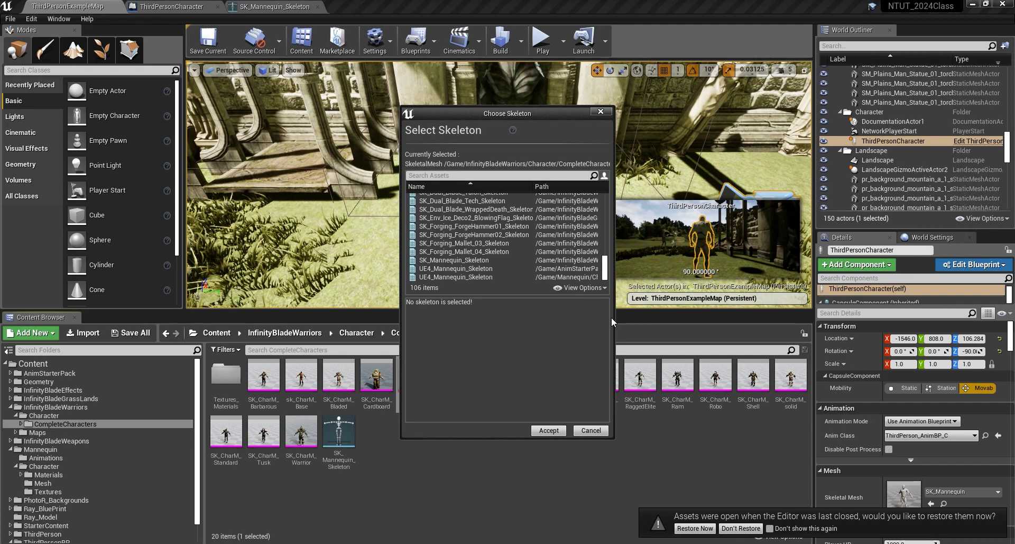
drag(615, 316, 729, 315)
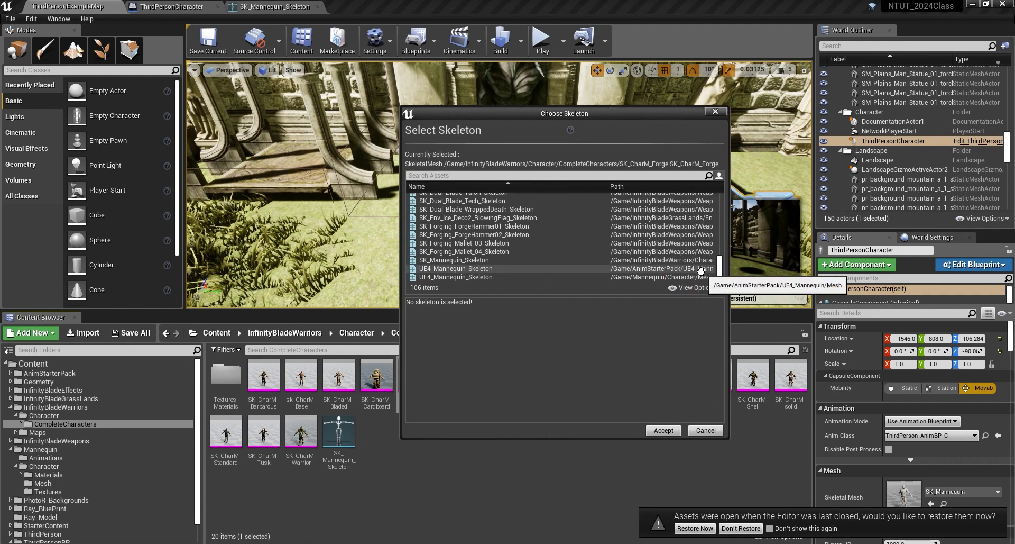
click(656, 276)
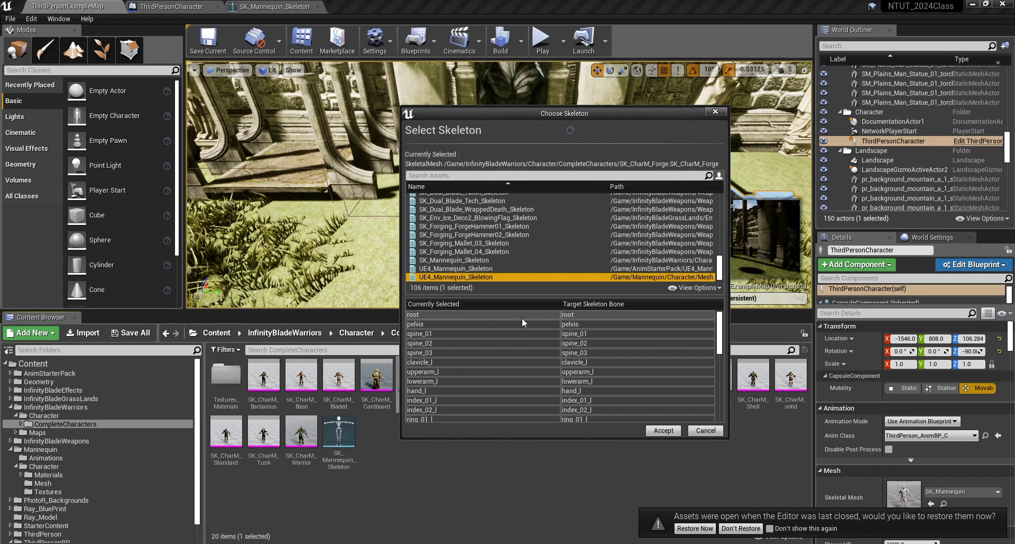
mouse_move(722, 344)
mouse_down()
mouse_move(719, 378)
mouse_move(726, 331)
mouse_up()
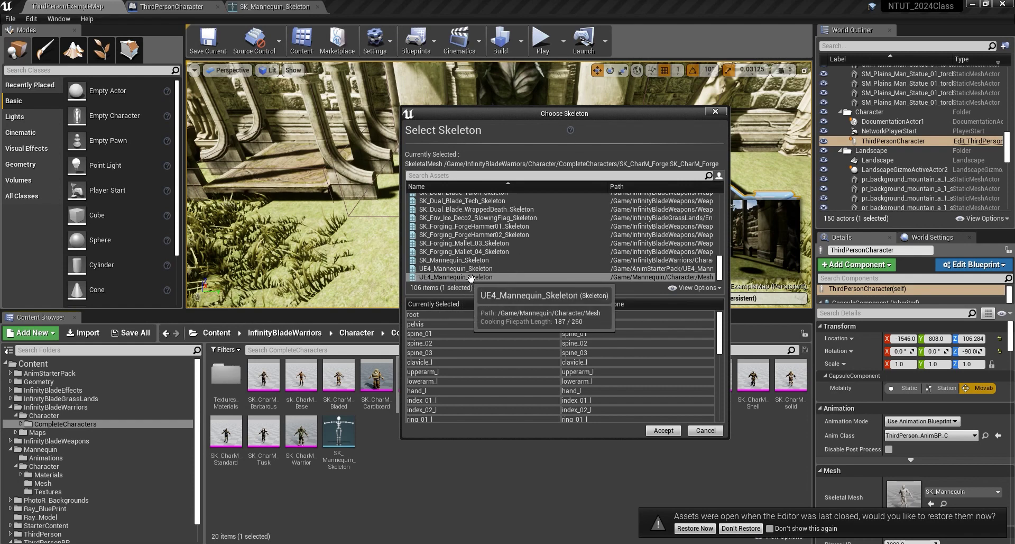
click(664, 431)
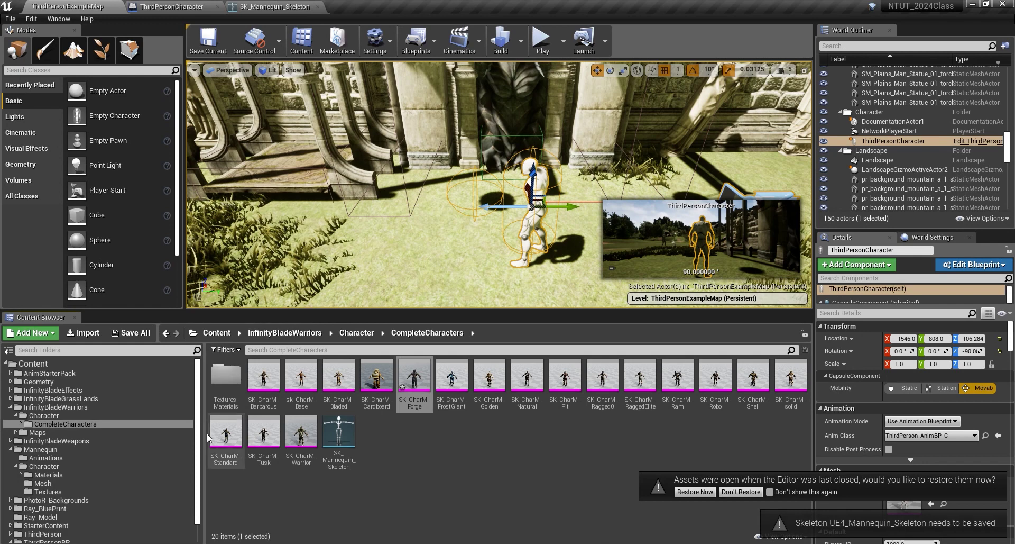
- Open the ThirdPersonCharacter_Ray blueprint from the ThirdPersonBP/Blueprints folder
drag(199, 420, 203, 456)
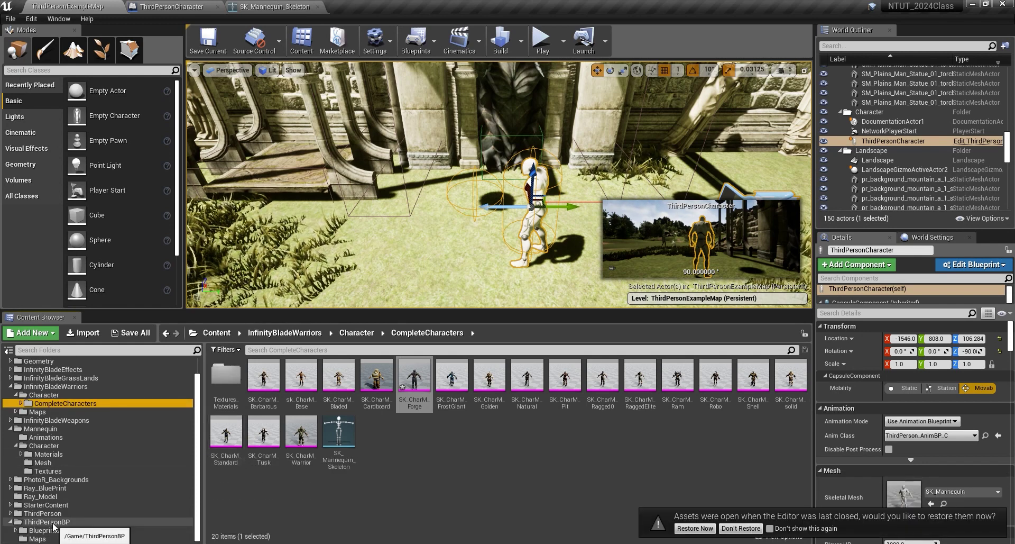
click(52, 522)
click(44, 531)
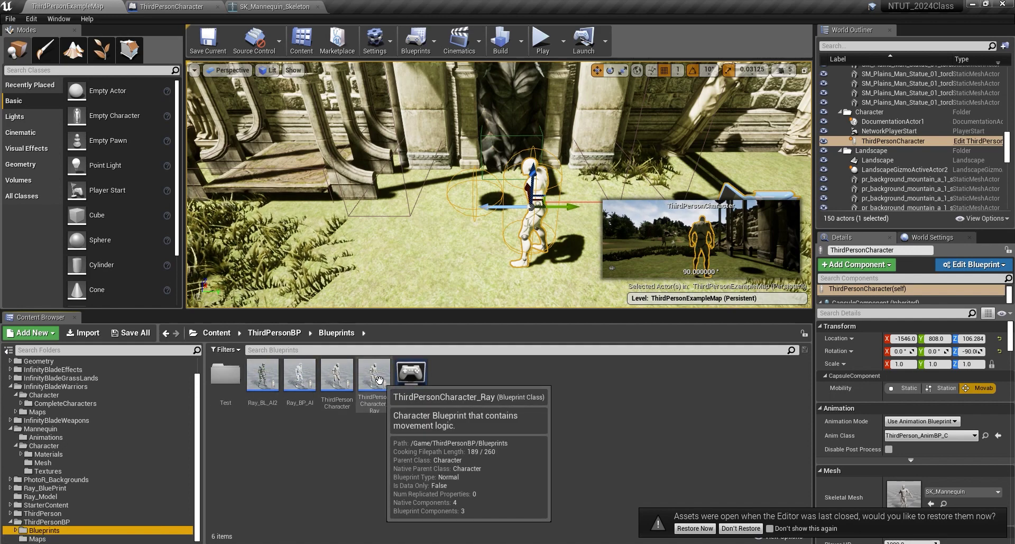
double_click(374, 374)
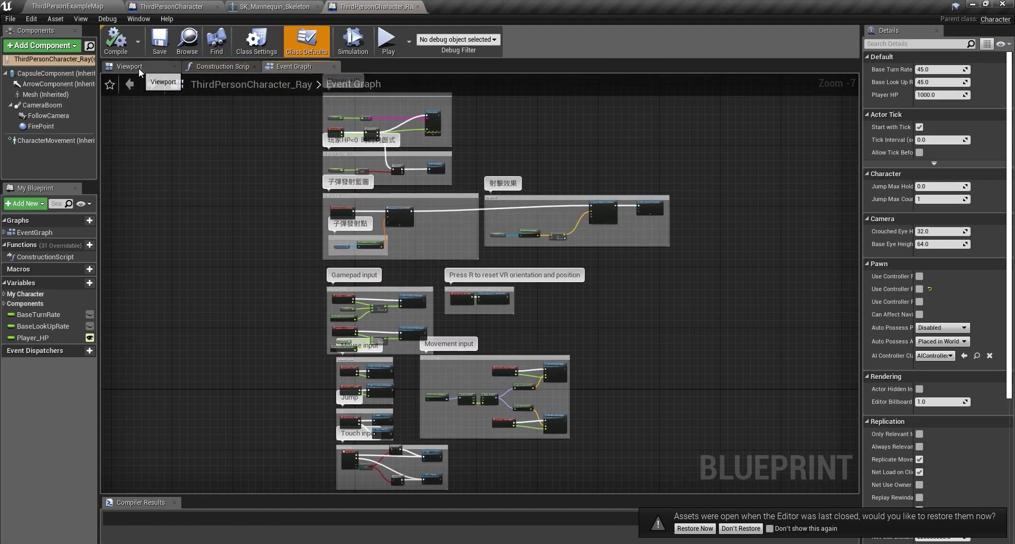
- Set the Mesh component's skeletal mesh to SK_CharM_Forge and its Anim Class to ThirdPerson_AnimBP
click(46, 95)
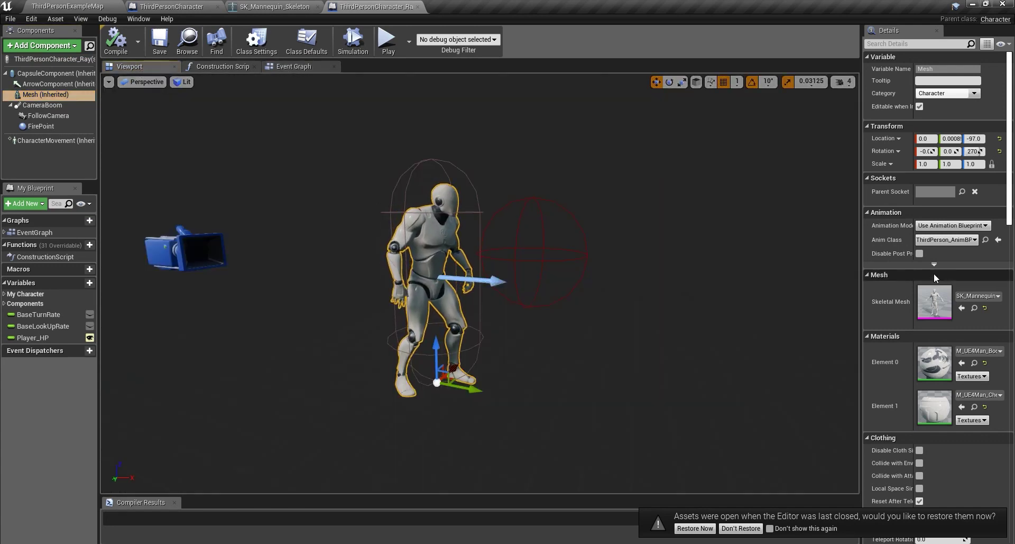
click(977, 296)
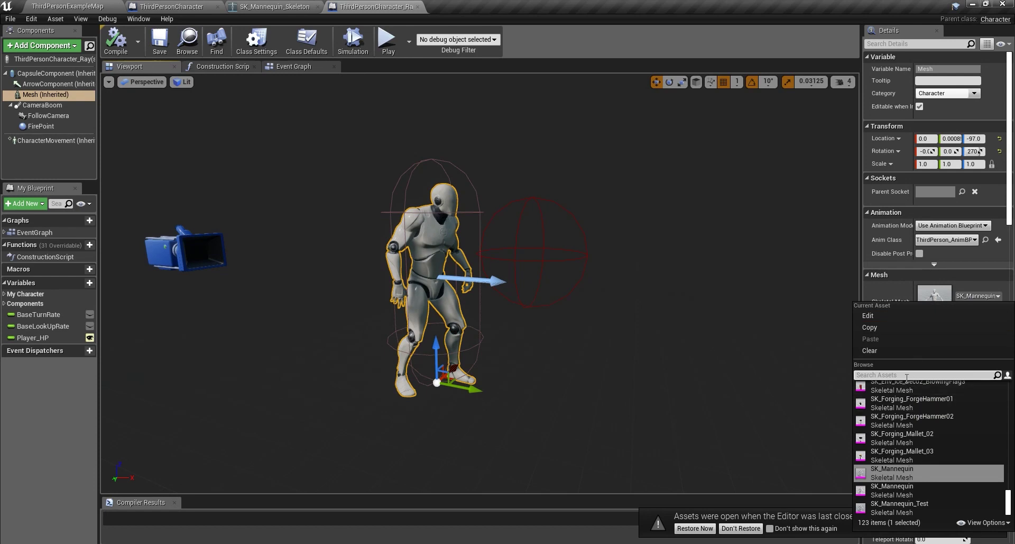
text(For)
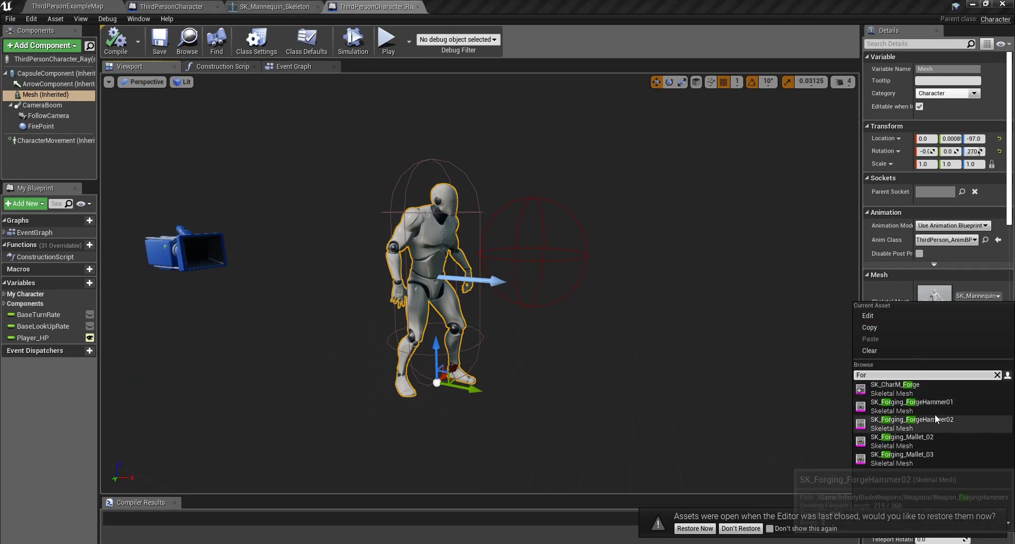
click(915, 390)
click(957, 241)
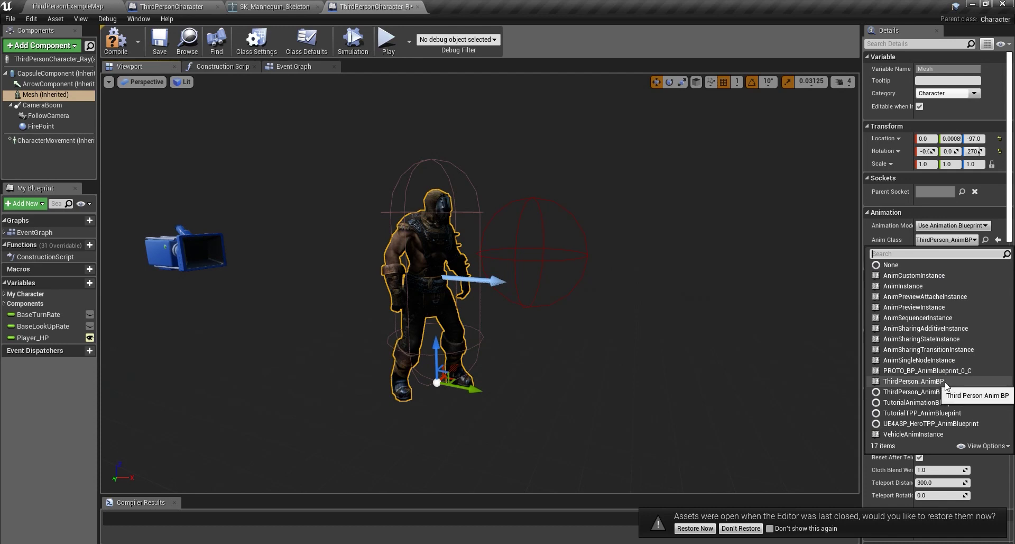
click(914, 381)
- Check the warrior in the blueprint viewport, save ThirdPersonCharacter_Ray and compile it
alt+drag(442, 290, 464, 297)
scroll(464, 298, down, 2)
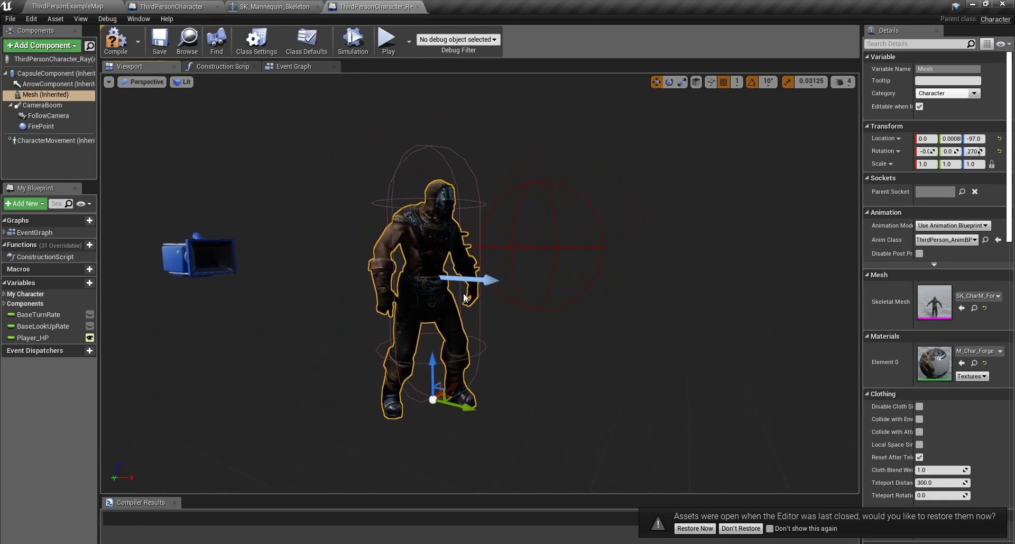
click(159, 48)
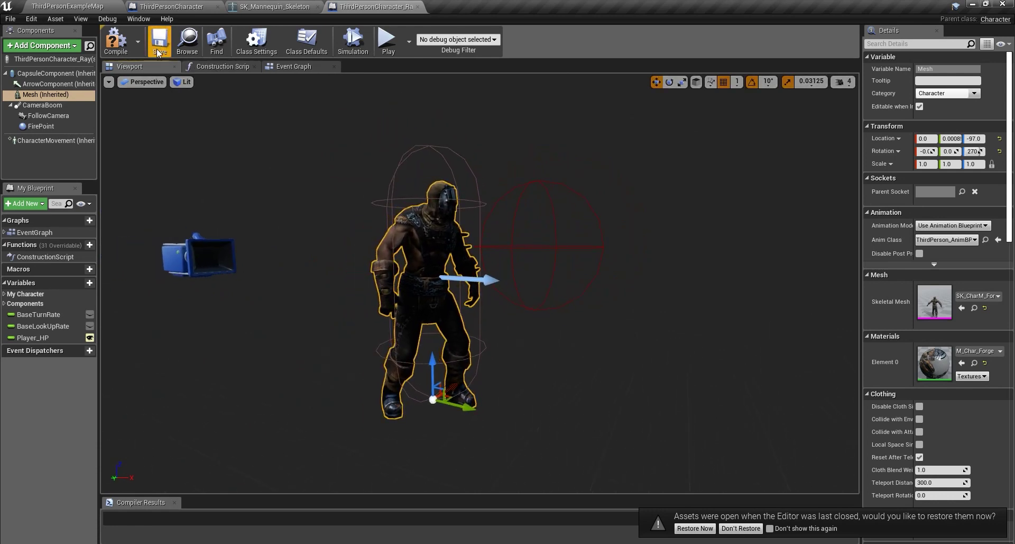
click(116, 41)
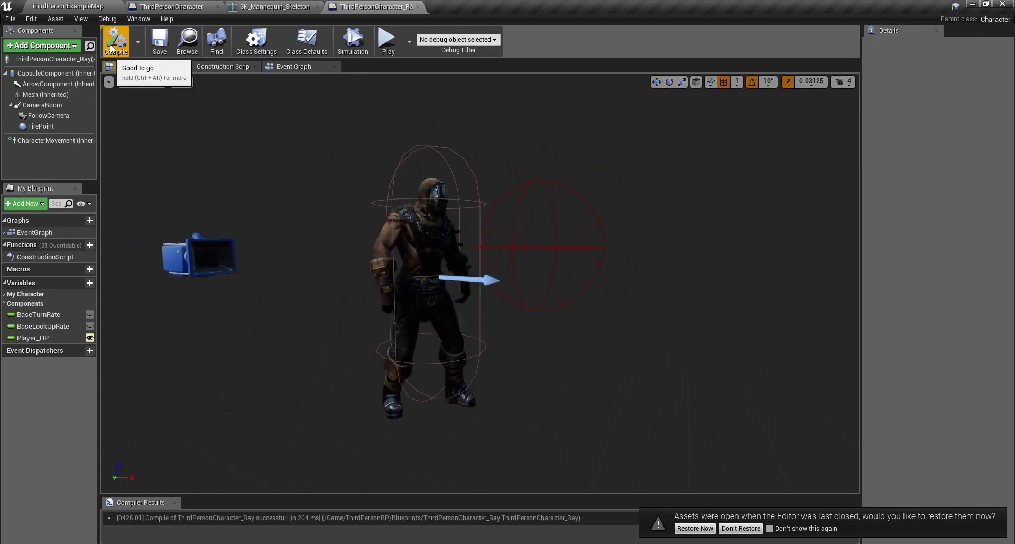
- Close the ThirdPersonCharacter_Ray, SK_Mannequin_Skeleton and ThirdPersonCharacter editors and return to the level
click(418, 7)
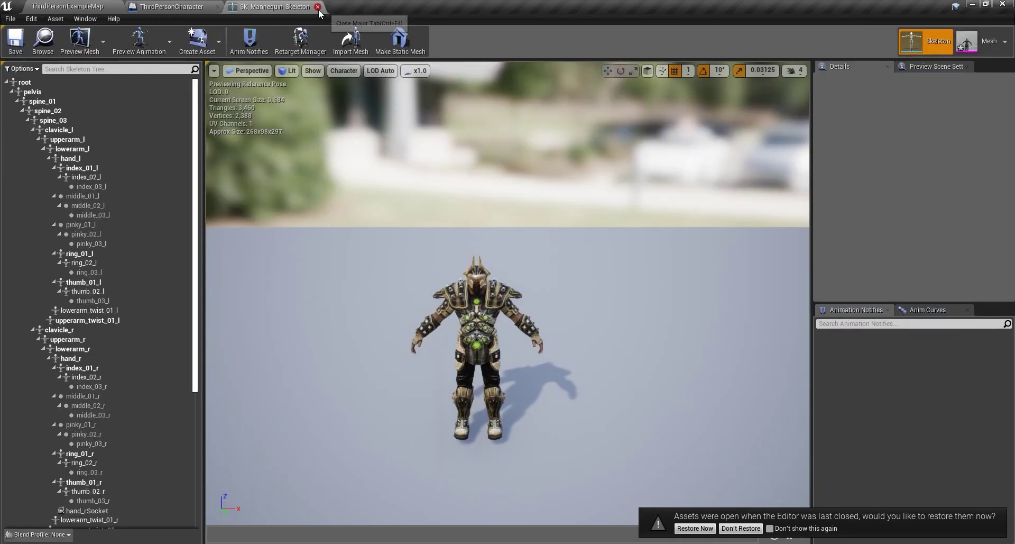
click(318, 8)
click(217, 7)
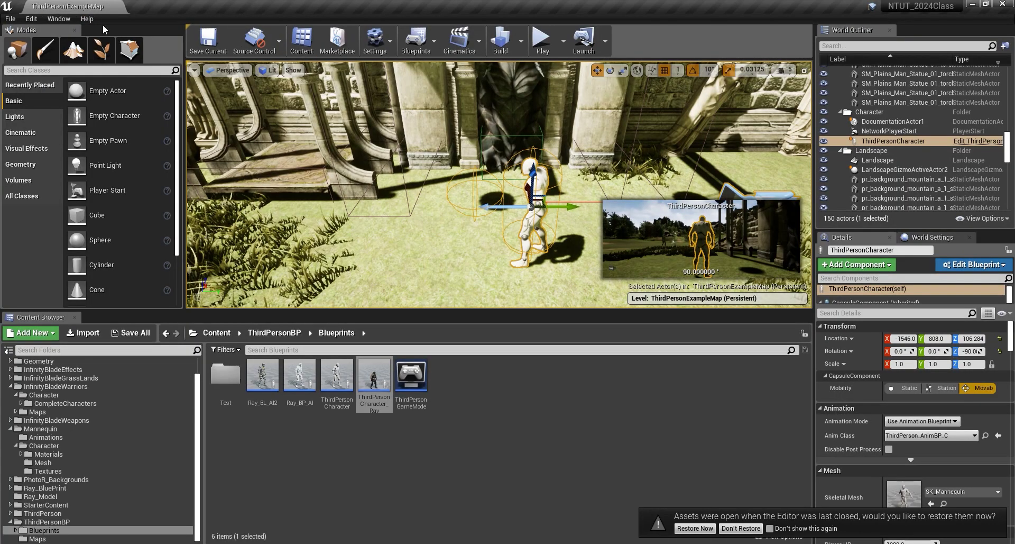
- Place ThirdPersonCharacter_Ray in the level near the gate and delete the original ThirdPersonCharacter actor
drag(374, 377, 416, 259)
key(f)
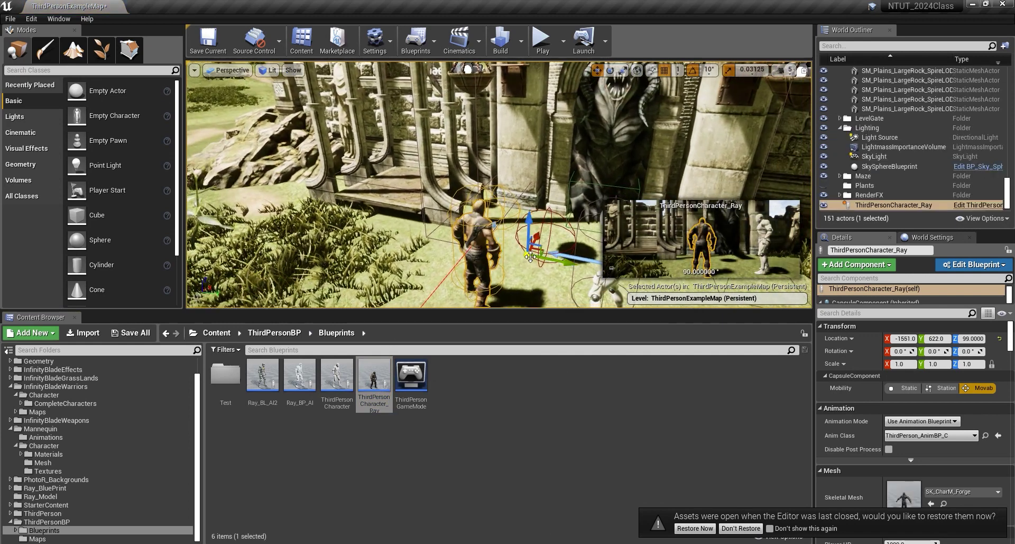
key(ctrl+z)
key(ctrl+z)
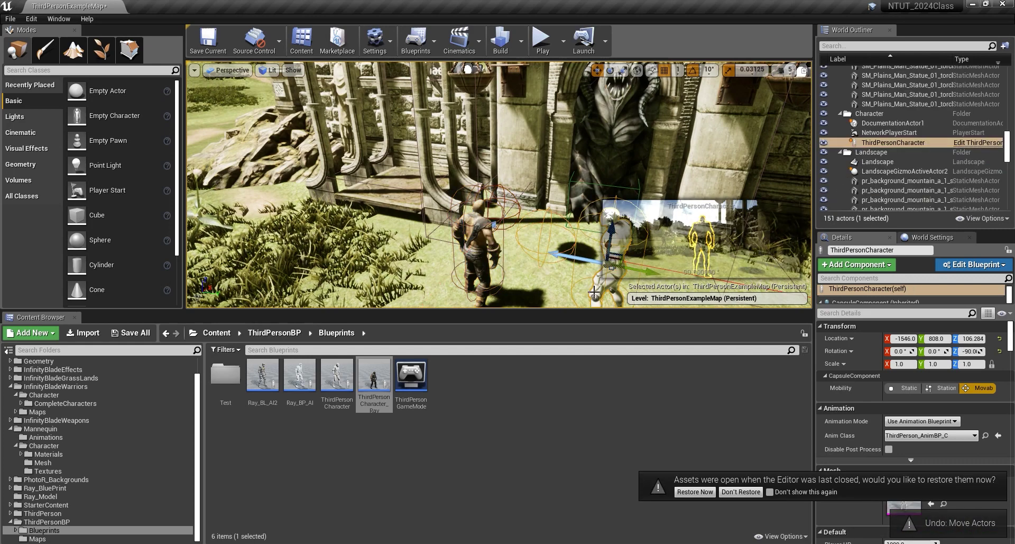
key(Delete)
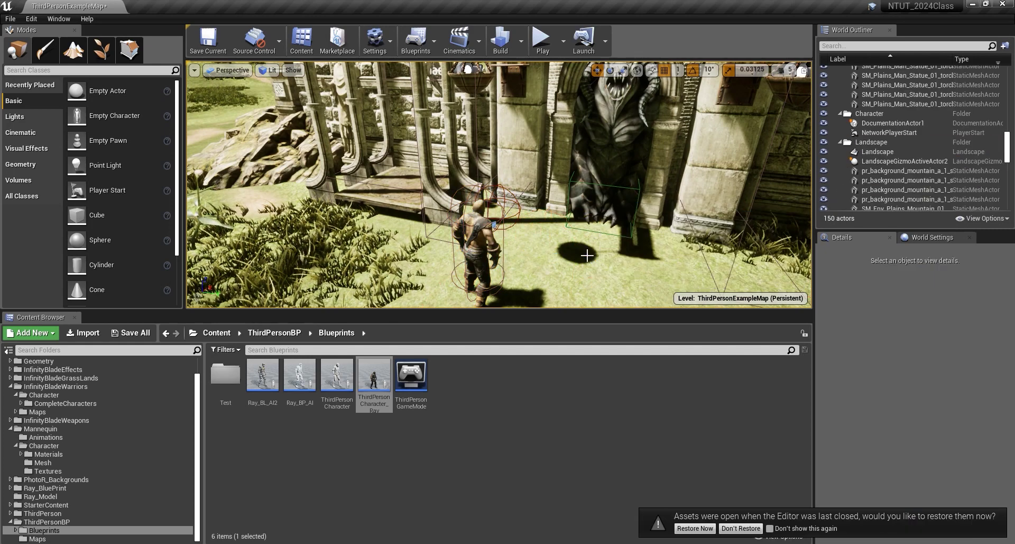
- Move the ThirdPersonCharacter_Ray actor along Y to 720 in front of the gate and look through its details
click(487, 235)
drag(517, 256, 584, 267)
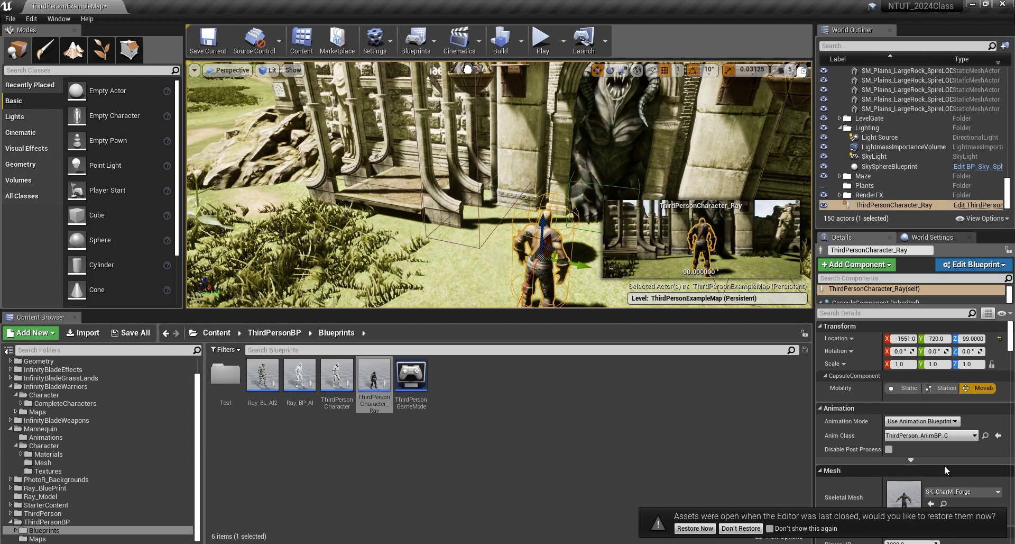
scroll(964, 427, down, 4)
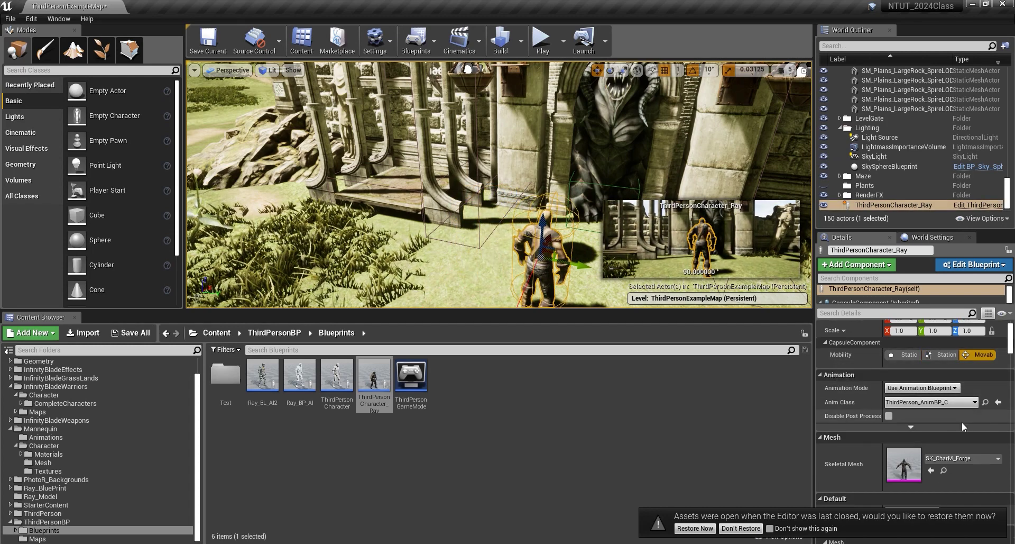
scroll(963, 427, down, 5)
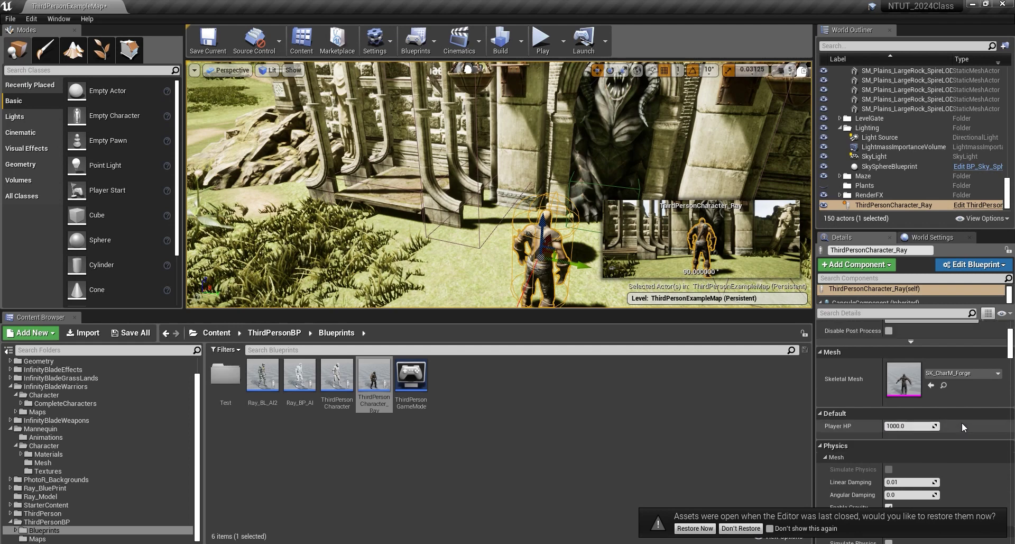
- Play the level briefly to test the placed warrior character and stop the session
click(545, 41)
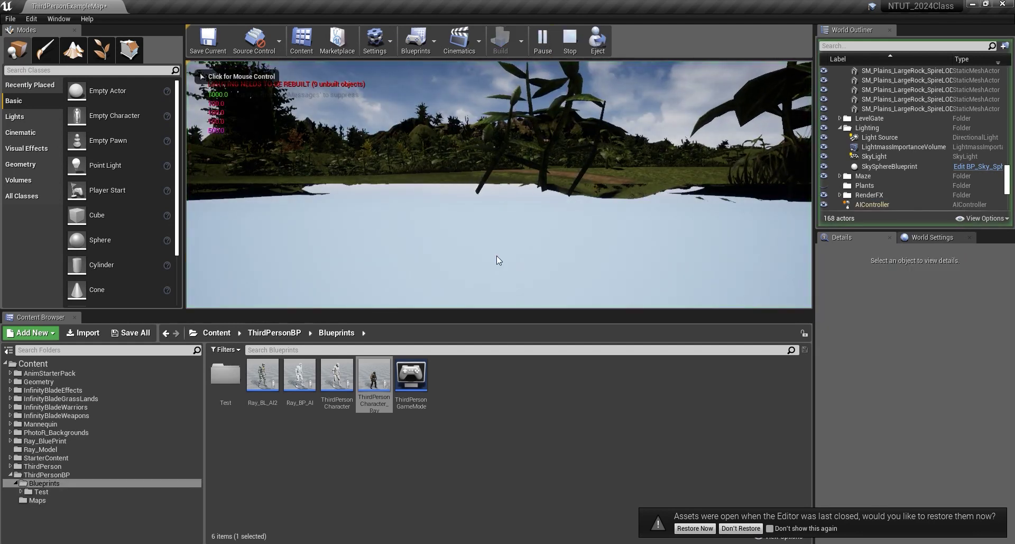
key(Escape)
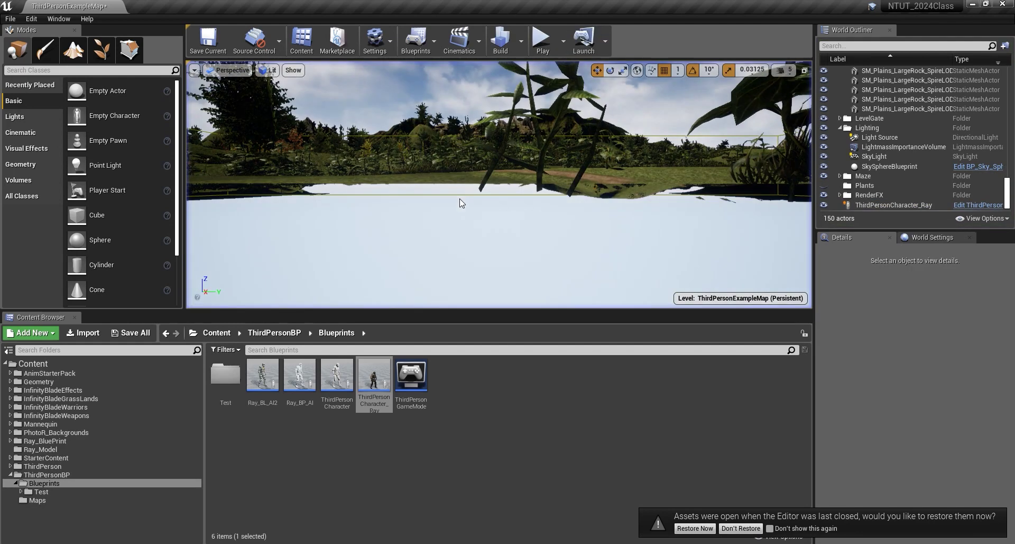
- Select the ThirdPersonCharacter_Ray actor in the level and set its Auto Receive Input to Player 0
scroll(606, 185, down, 5)
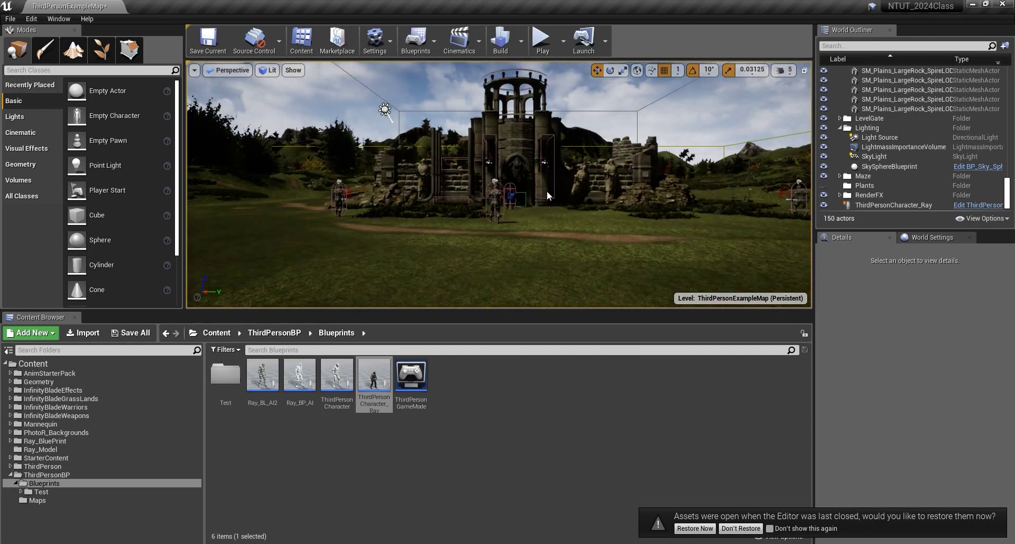
alt+drag(606, 185, 571, 243)
scroll(499, 184, up, 8)
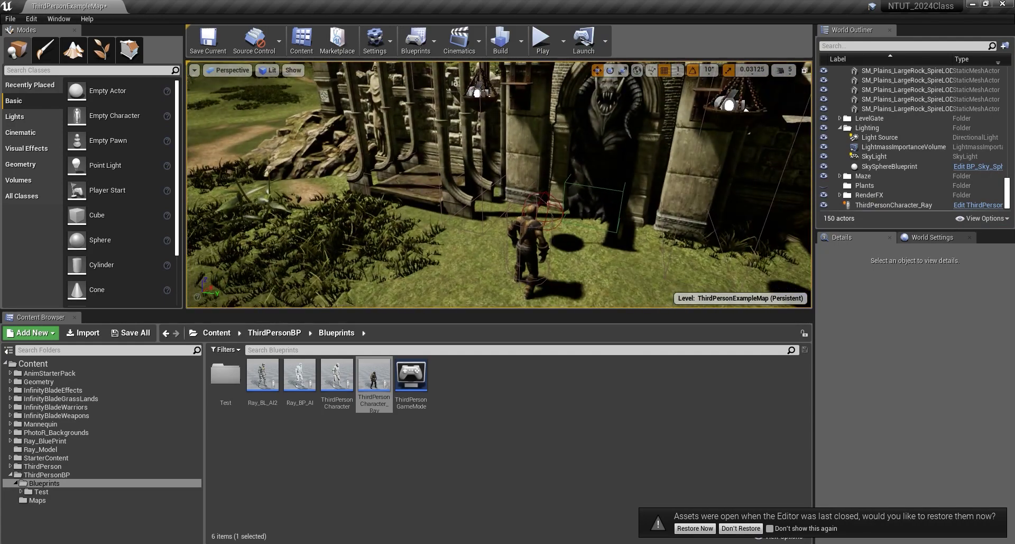
right_drag(499, 184, 552, 211)
right_drag(417, 194, 432, 183)
scroll(416, 193, down, 5)
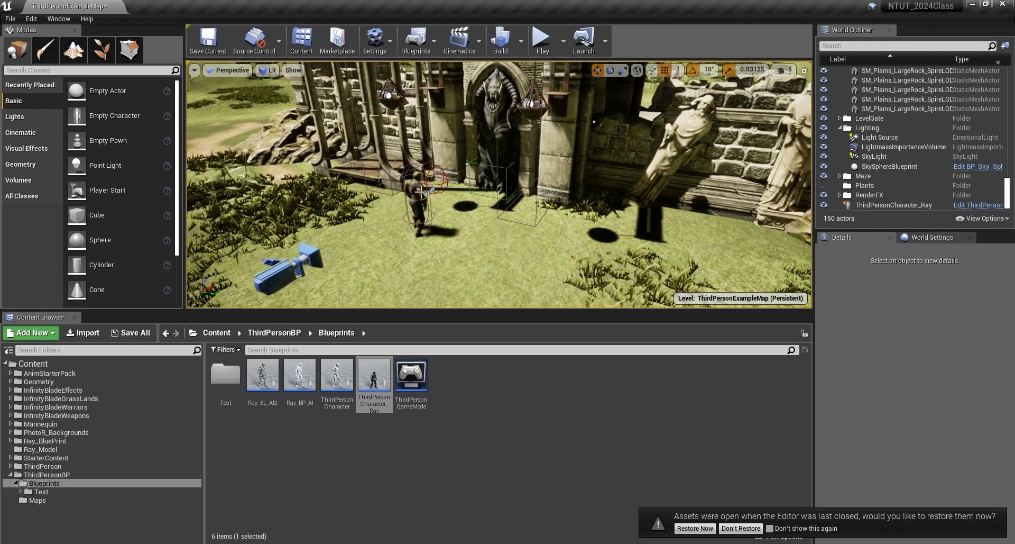
click(418, 196)
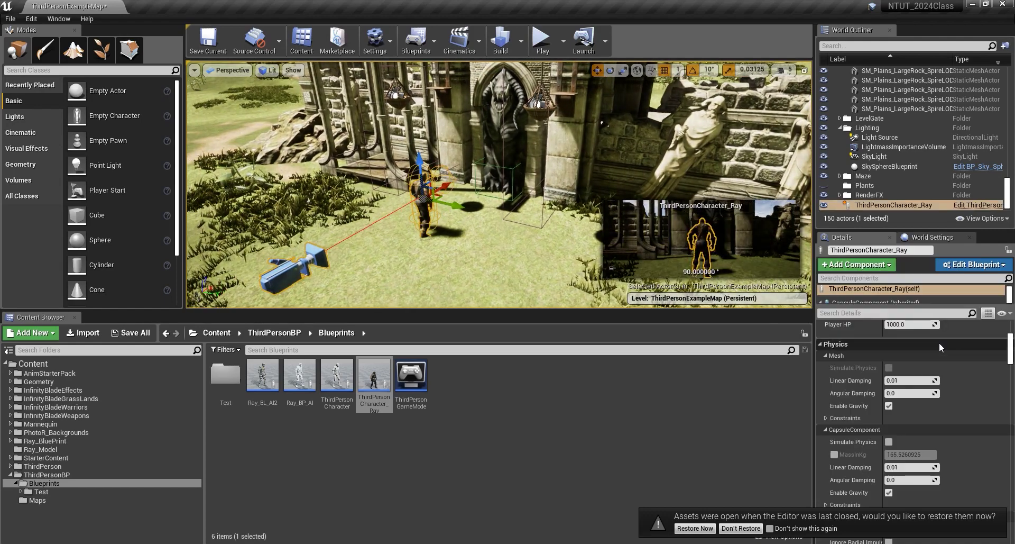
drag(1011, 350, 1011, 410)
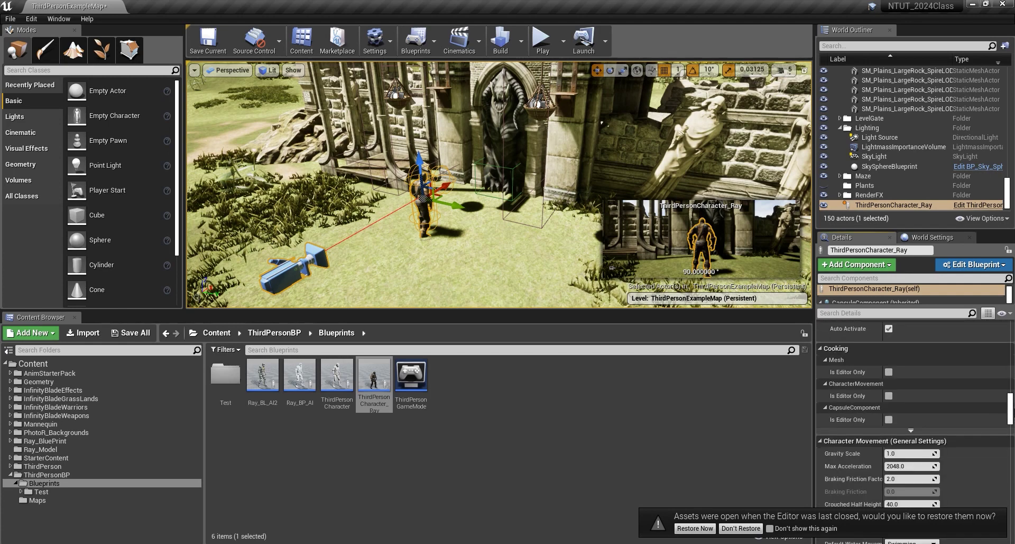
drag(1011, 410, 1010, 531)
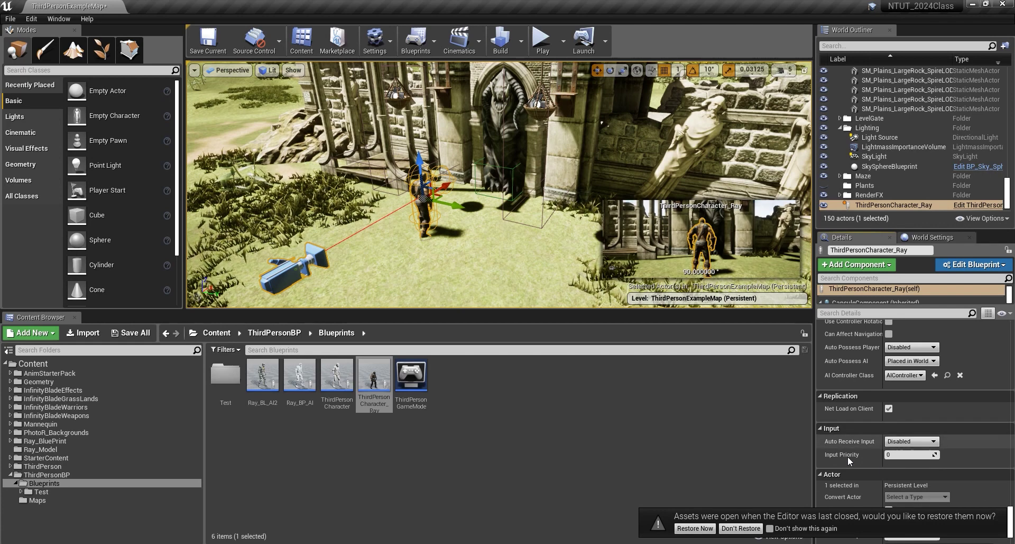
click(913, 441)
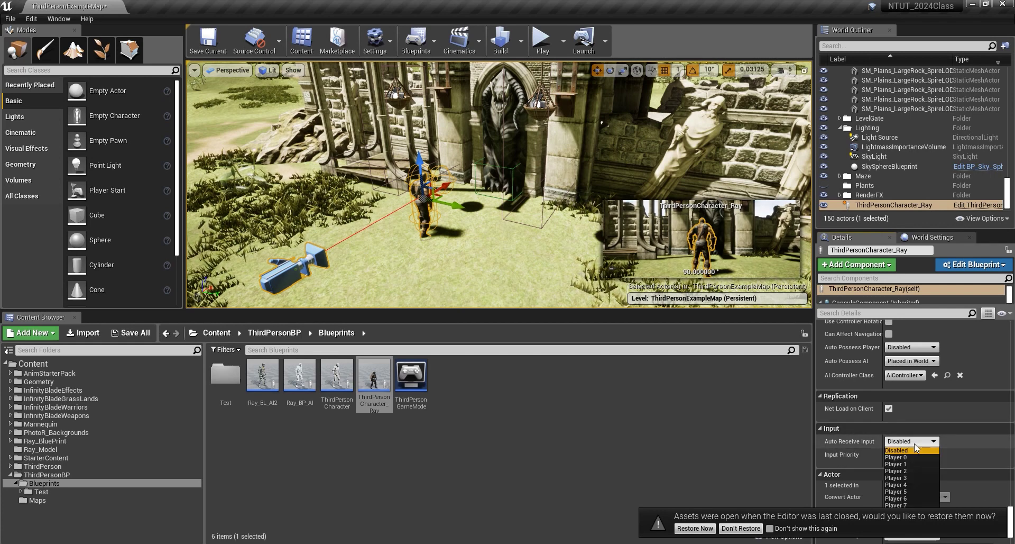
click(905, 457)
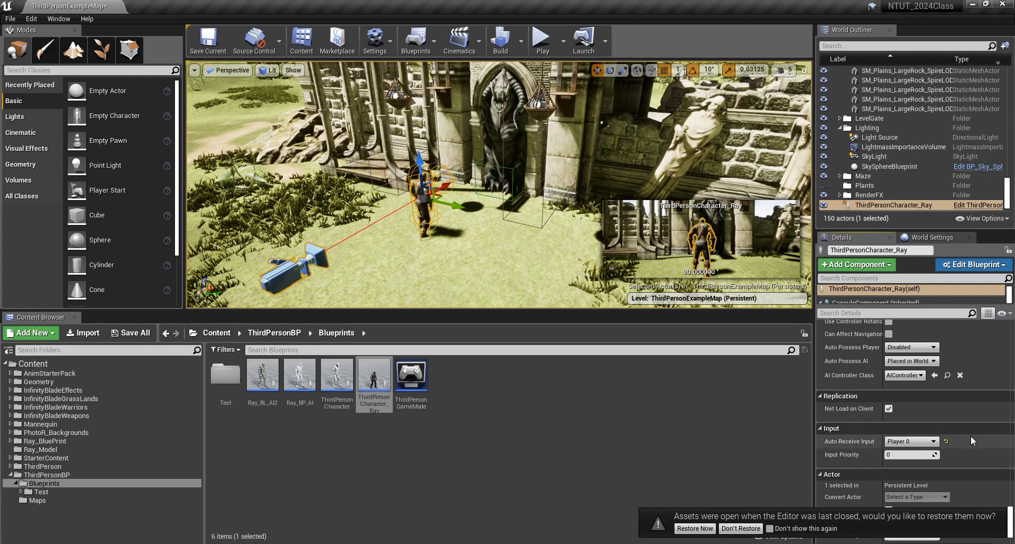
- Set the ThirdPersonCharacter_Ray actor's Auto Possess Player to Player 0
scroll(1009, 507, down, 3)
scroll(1009, 506, down, 10)
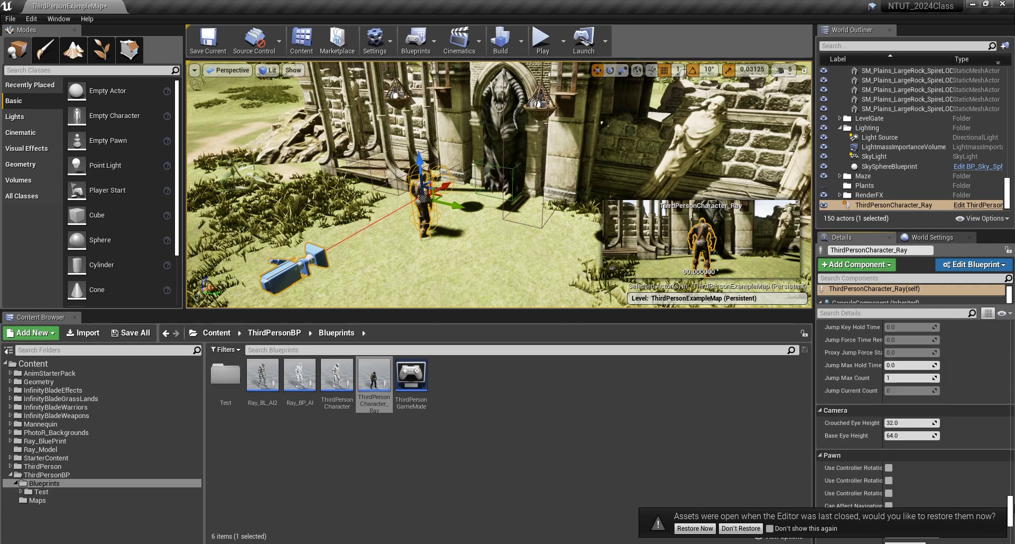
scroll(1008, 507, down, 8)
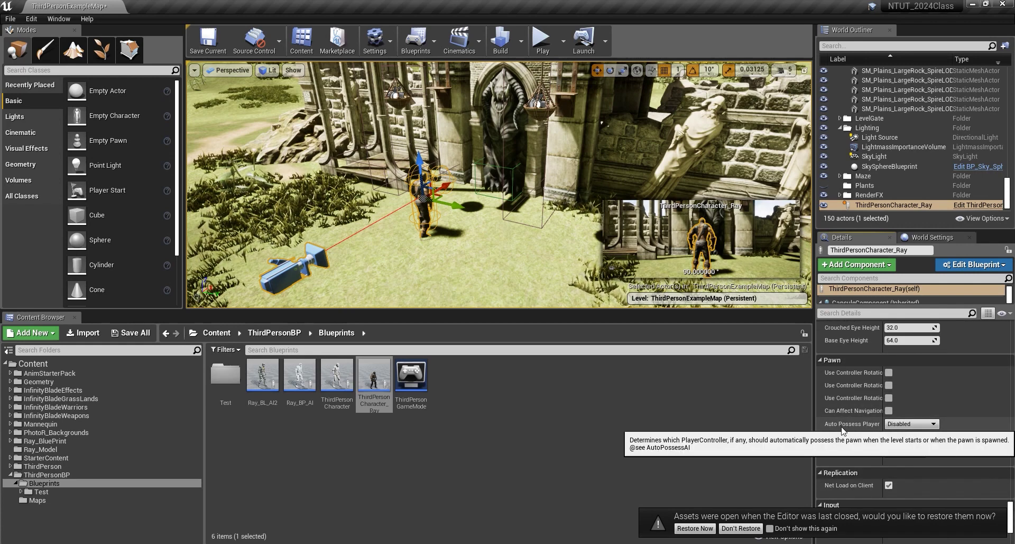
click(911, 424)
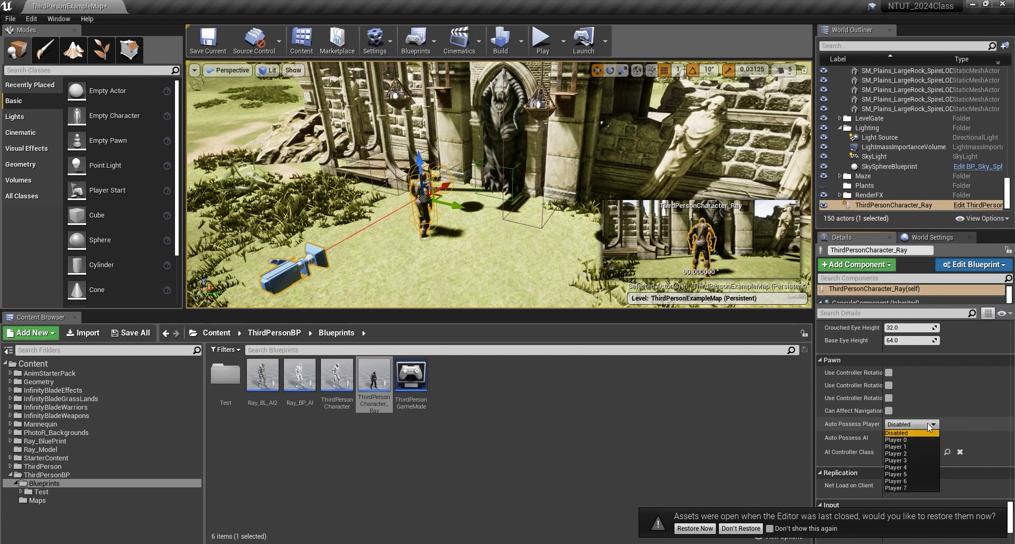
click(902, 440)
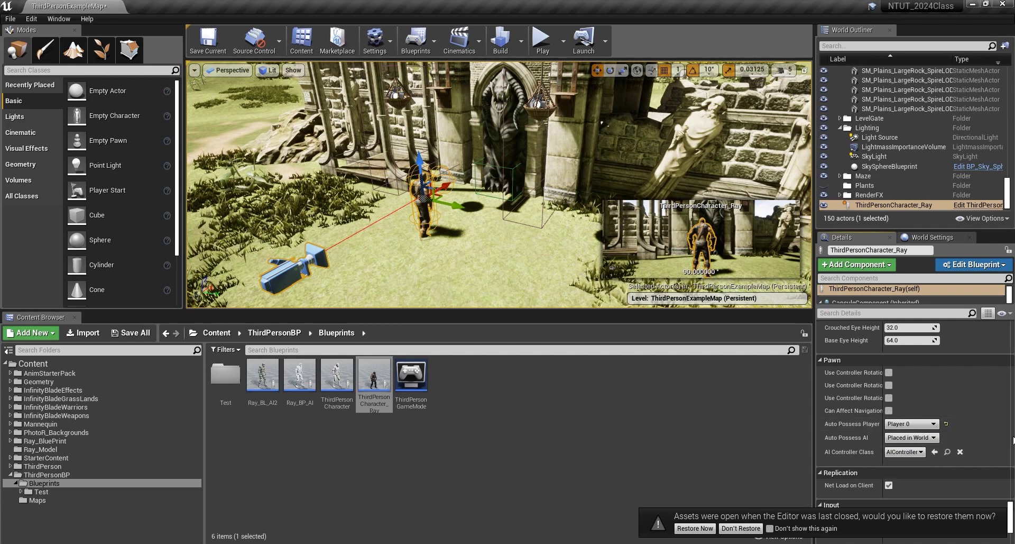
drag(1011, 501, 1011, 516)
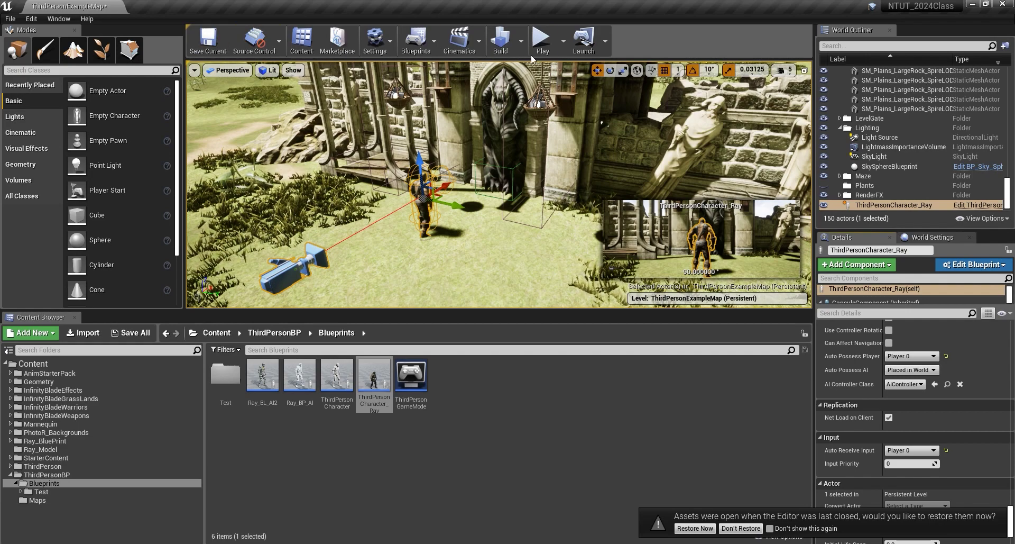
- Play the level, run and jump with the warrior character to test player control, and stop the session
click(542, 39)
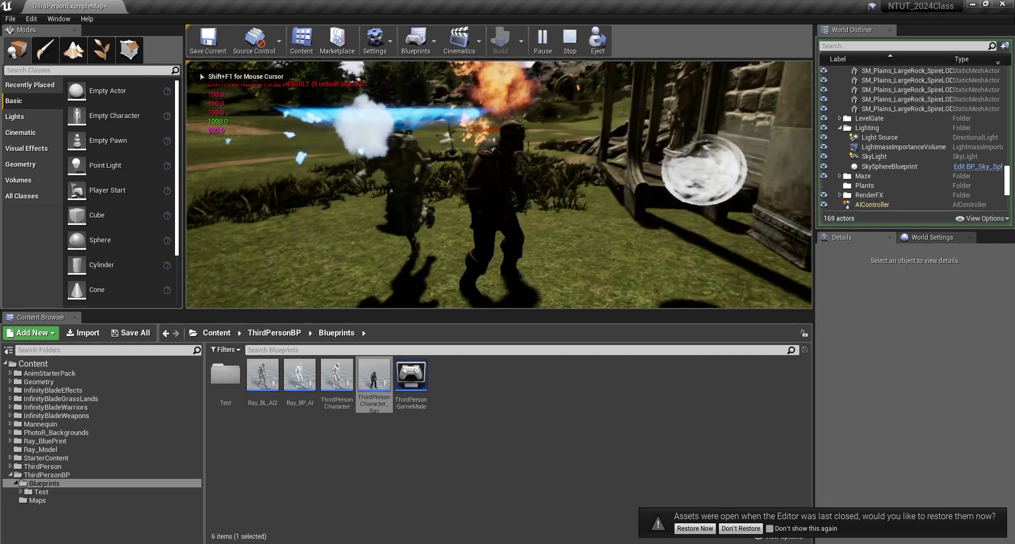
key(w)
key(w)
key(w)
key(space)
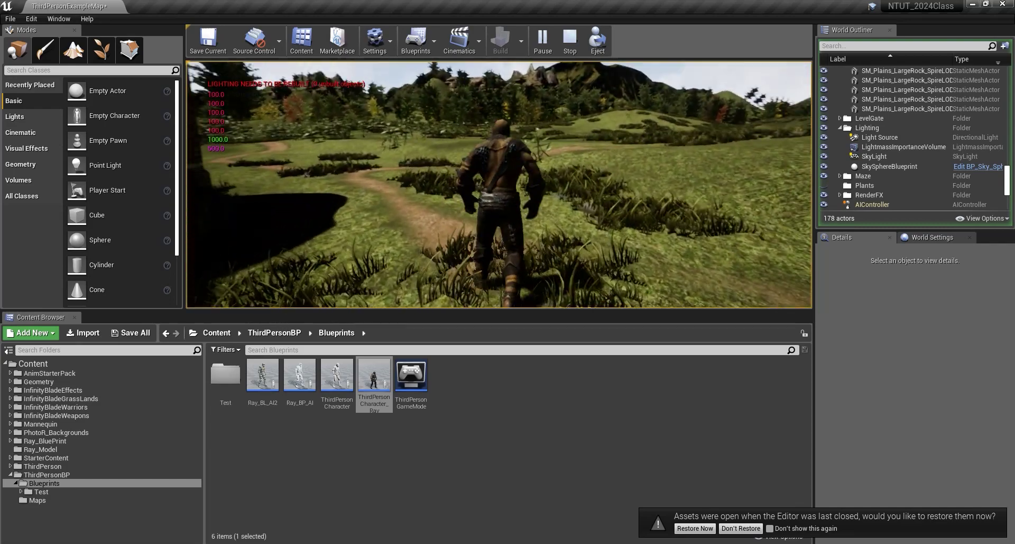
key(Escape)
- Look over the enemy characters placed near the gate and select the Ray_BL_AI4 actor
scroll(499, 184, up, 8)
right_drag(499, 184, 454, 188)
right_drag(611, 184, 555, 167)
key(Up)
key(Right)
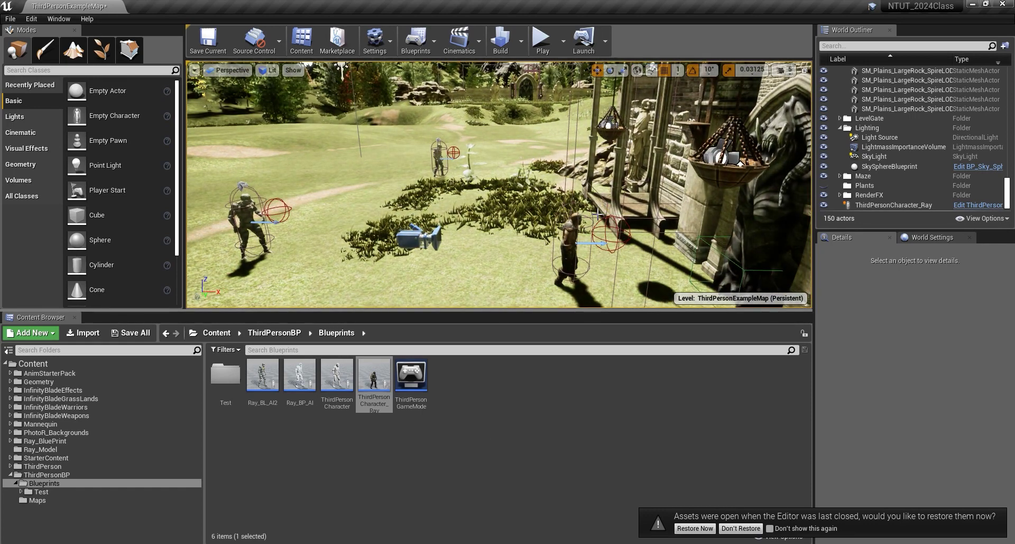
key(Down)
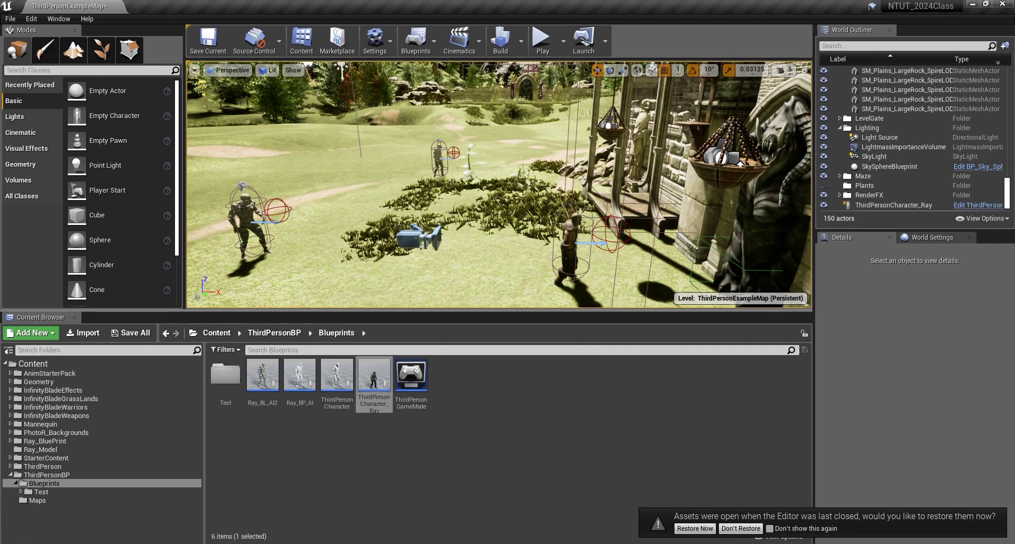
key(Down)
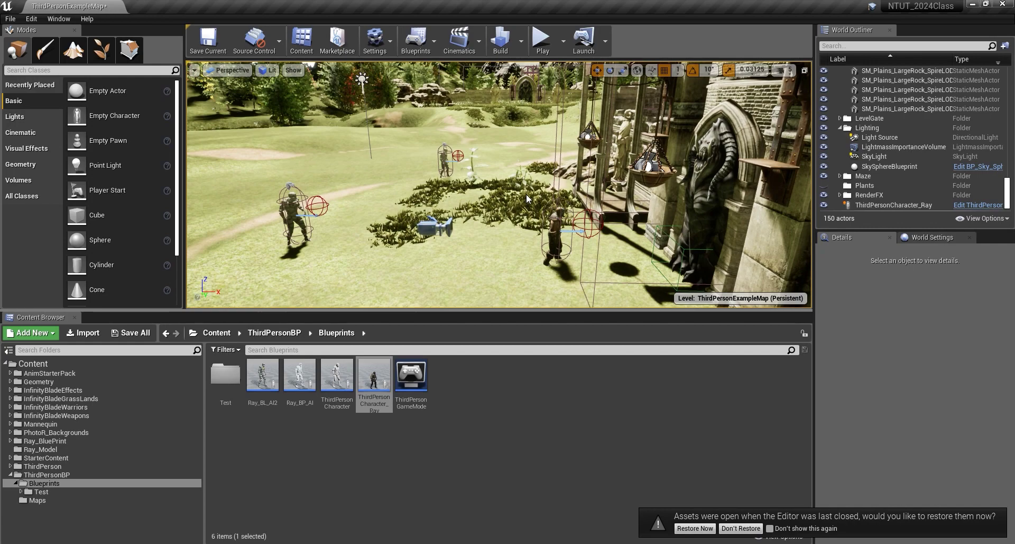
alt+drag(515, 194, 545, 217)
alt+right_drag(544, 216, 476, 217)
alt+drag(476, 216, 291, 203)
alt+right_drag(503, 211, 560, 211)
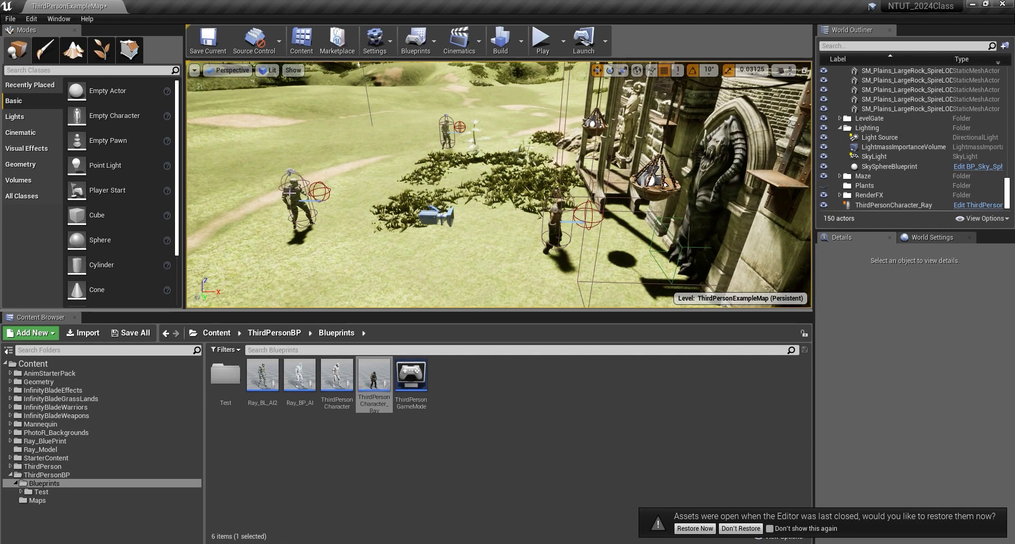
click(310, 204)
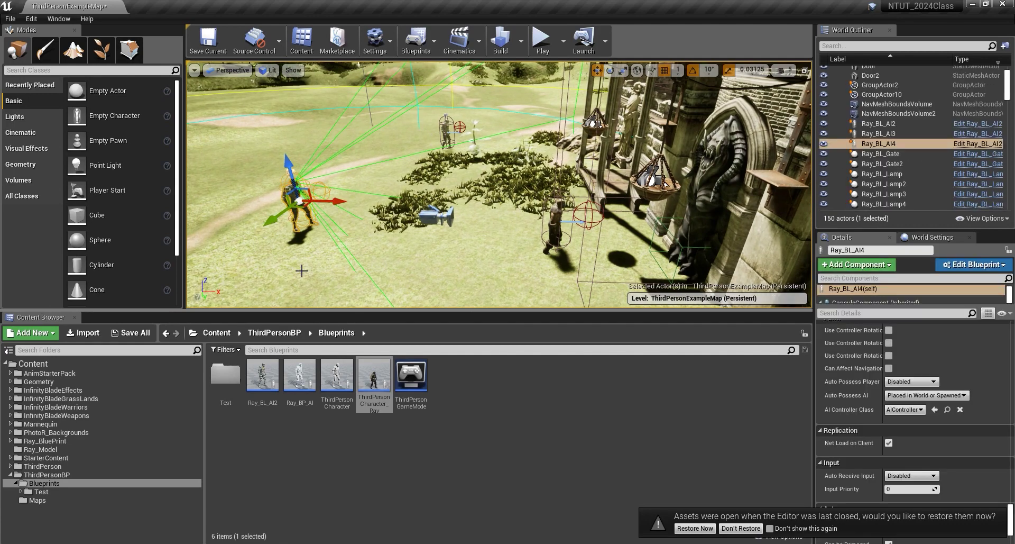
- Open the Ray_BL_AI2 blueprint, look over its Event Graph and return to the level
double_click(262, 376)
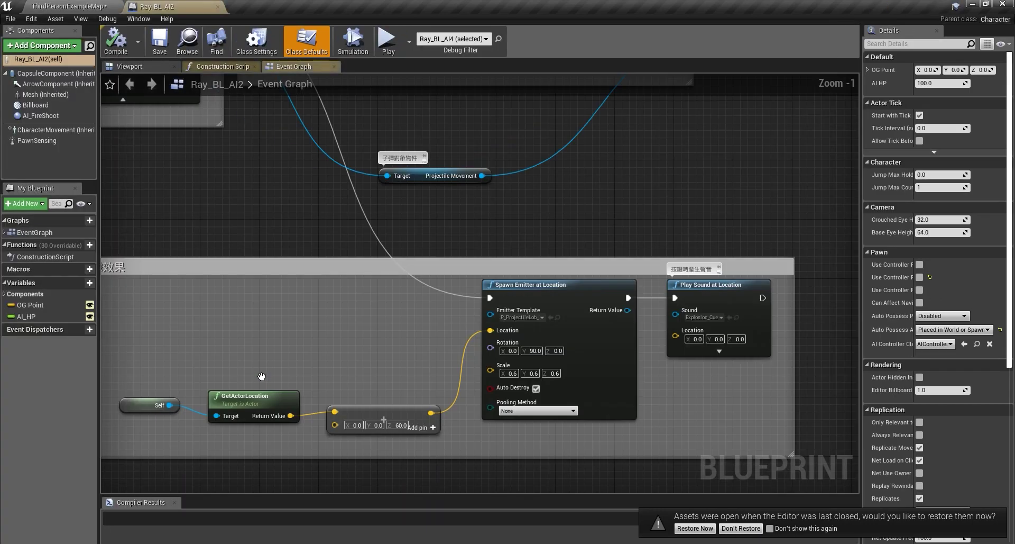
scroll(579, 323, down, 4)
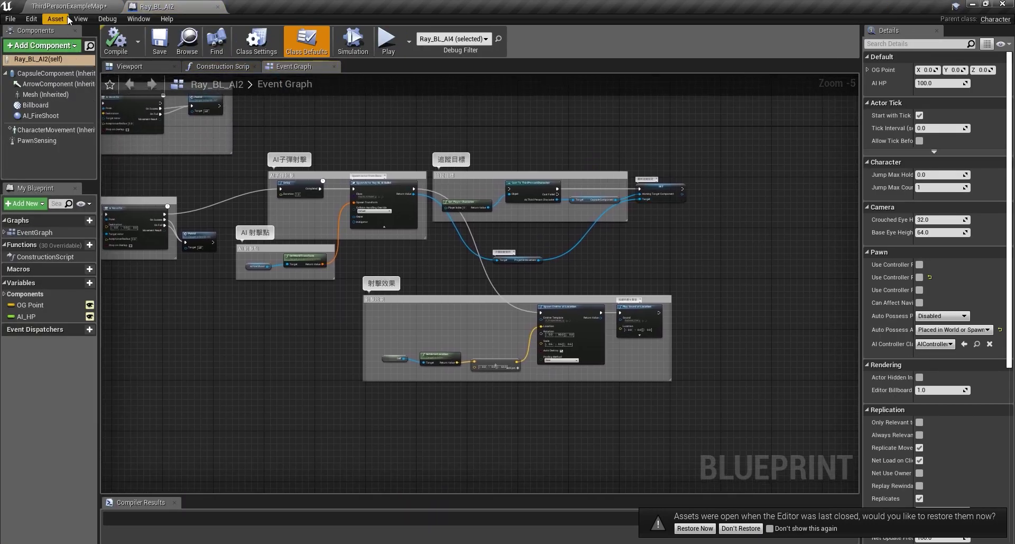
click(69, 6)
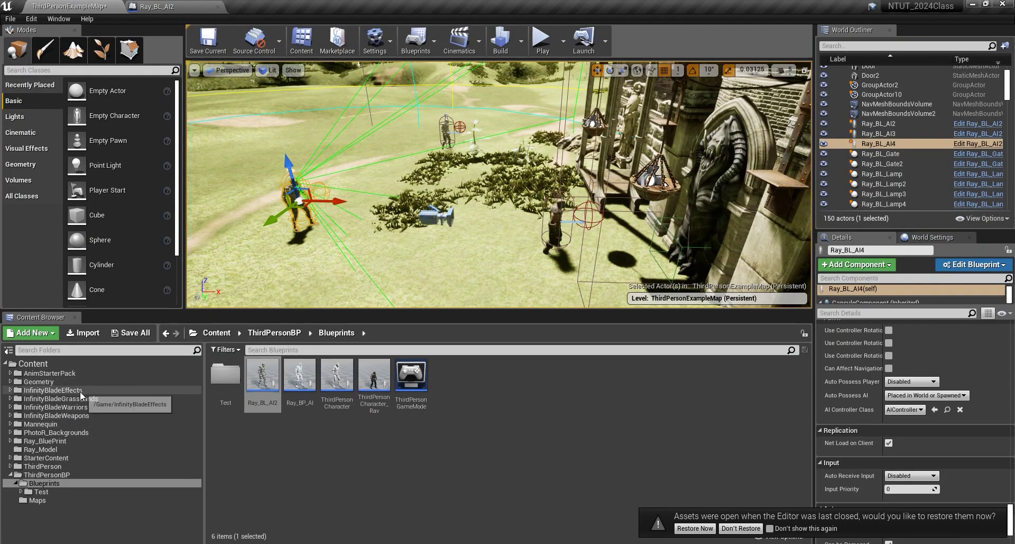
- Browse to InfinityBladeWarriors > Character > CompleteCharacters and preview the SK_CharM_Pit mesh, closing its editor again
click(80, 407)
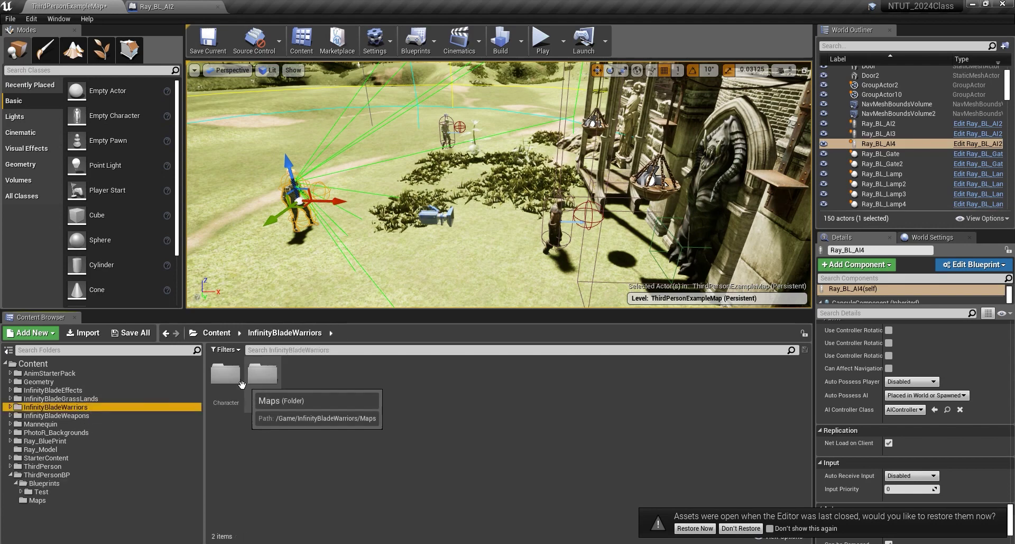
double_click(233, 396)
double_click(238, 401)
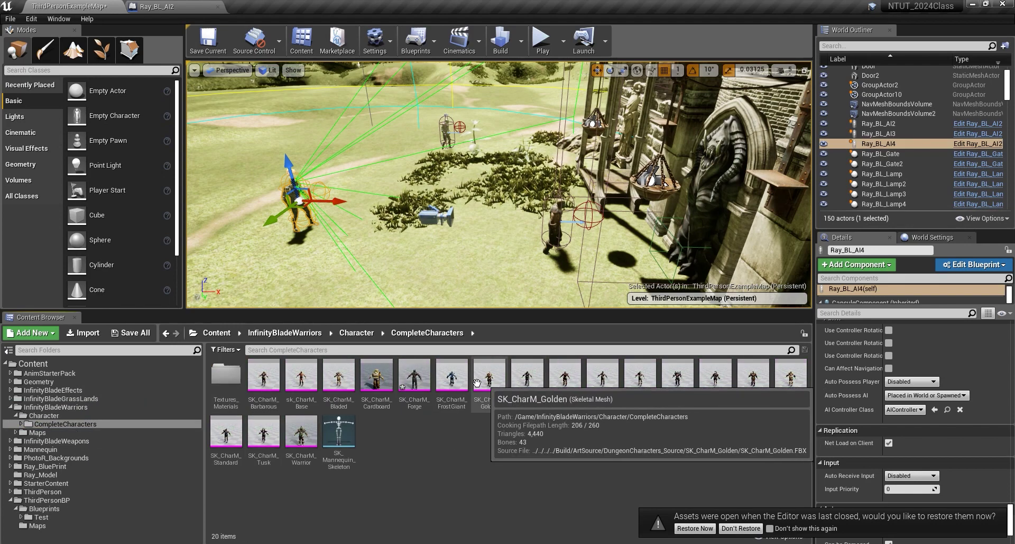
click(569, 378)
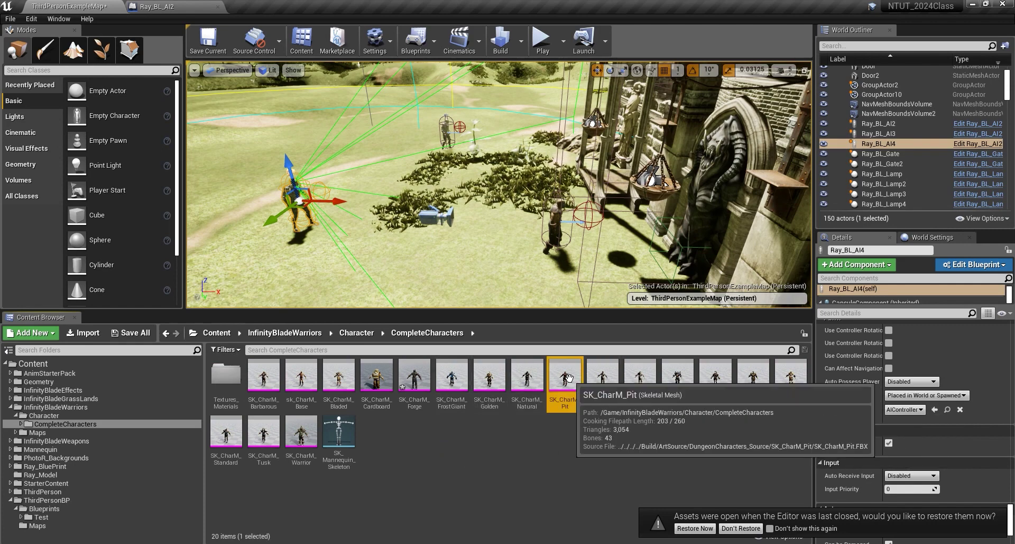
double_click(564, 375)
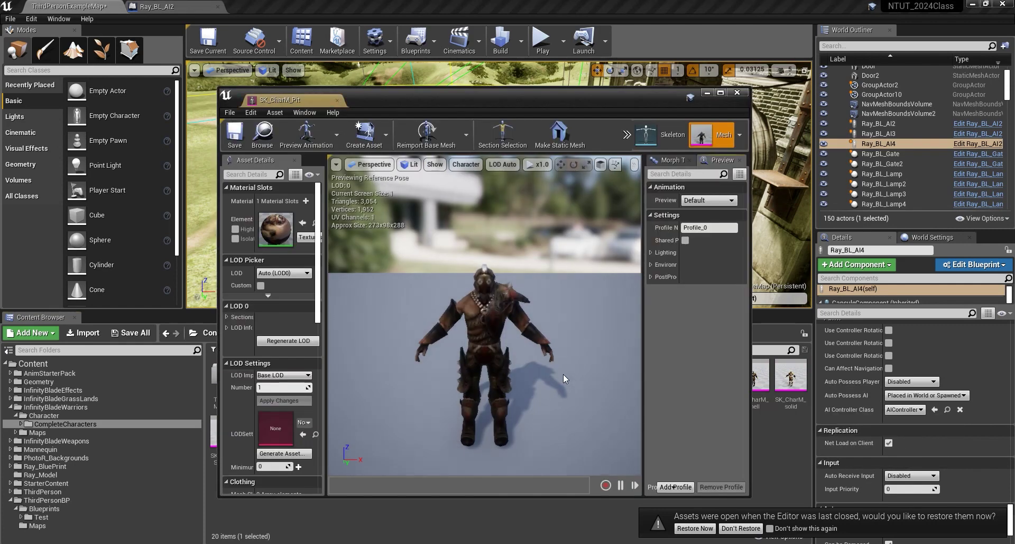
click(738, 93)
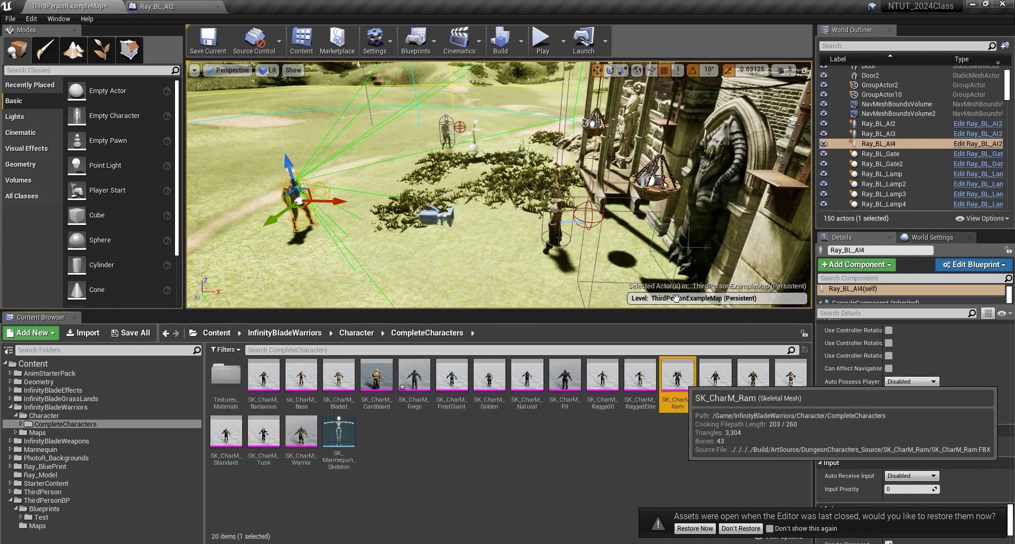
- Preview the SK_CharM_Ram and SK_CharM_Cardboard meshes, close their editors and return to the level
double_click(677, 376)
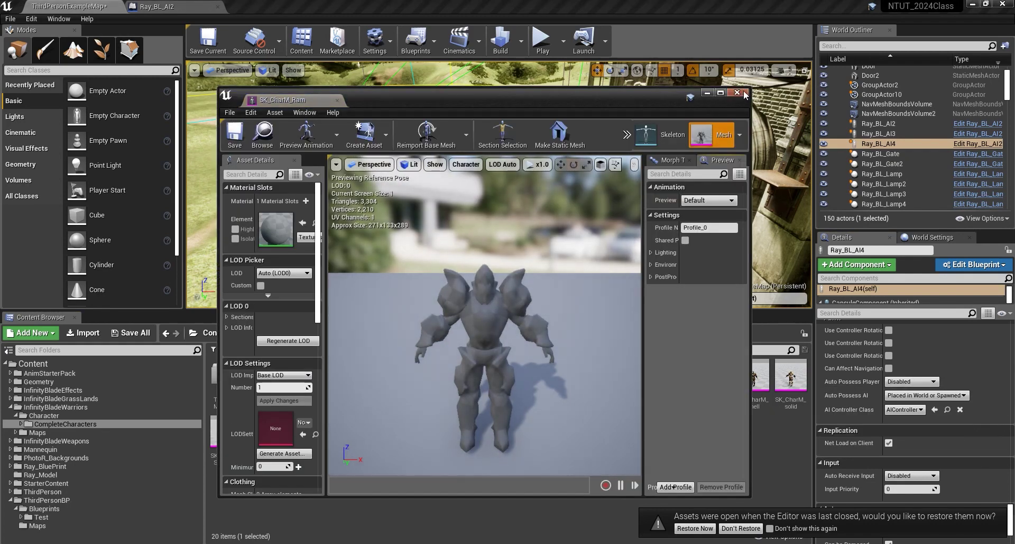
click(739, 92)
double_click(376, 380)
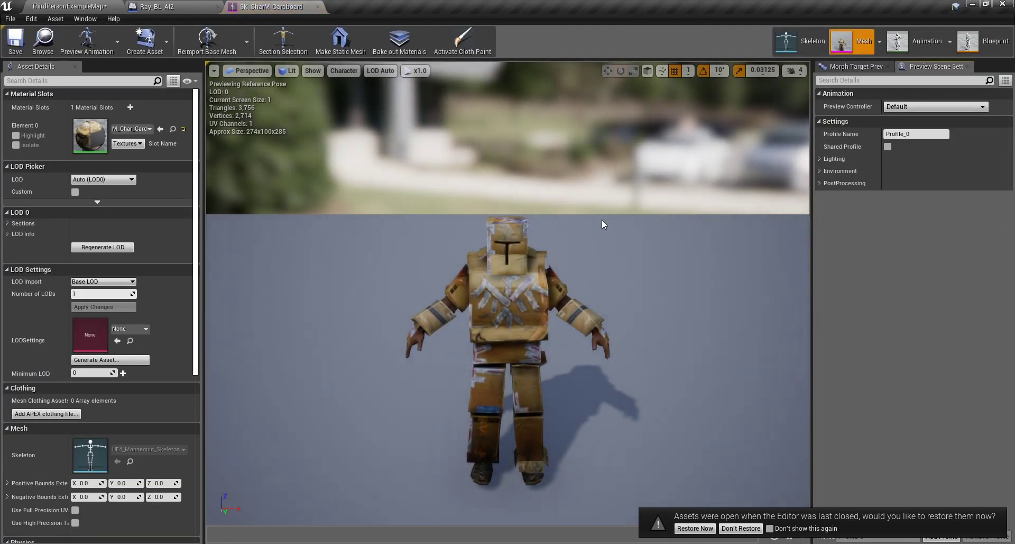
click(318, 6)
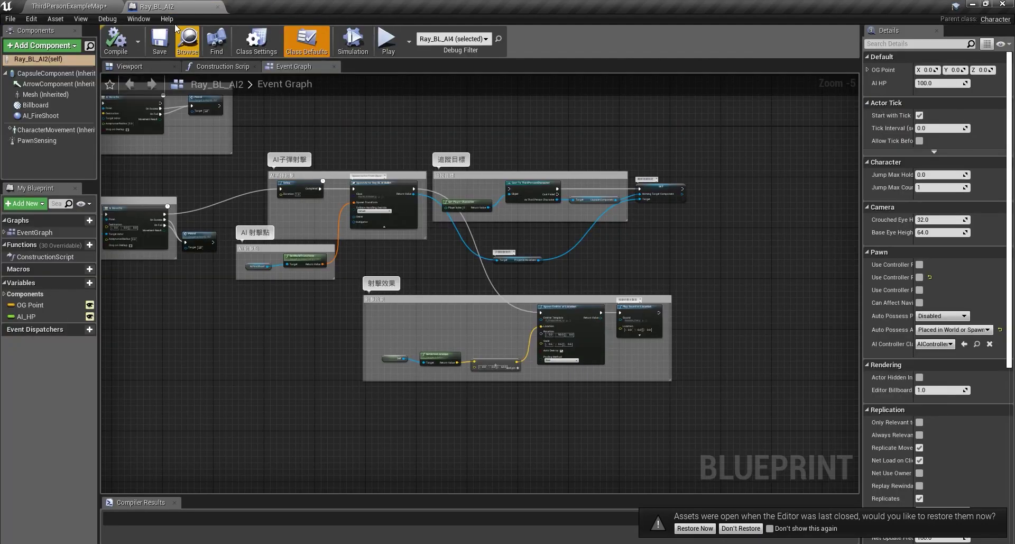
click(69, 6)
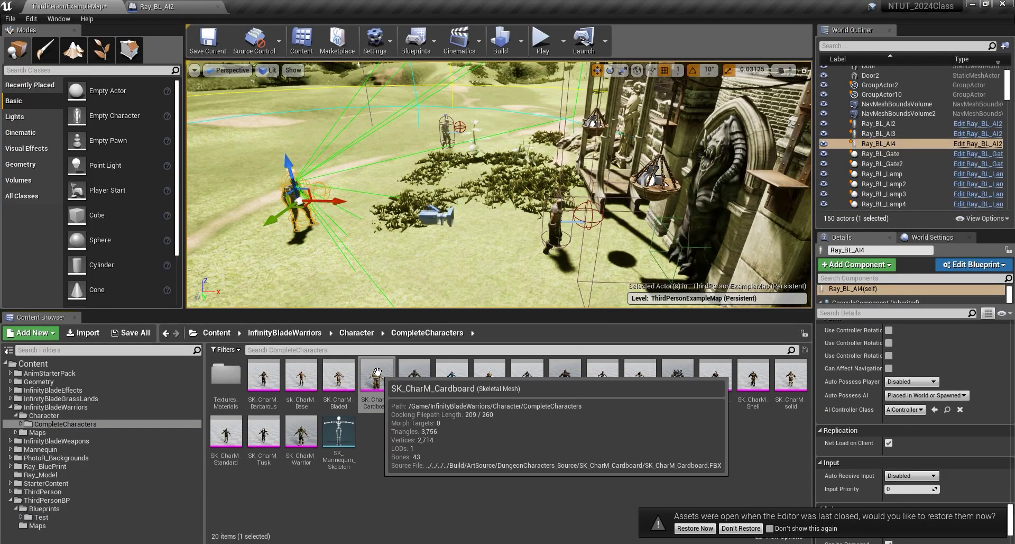
- Assign the UE4_Mannequin_Skeleton from the Mannequin folder to the SK_CharM_Cardboard mesh
right_click(377, 372)
mouse_move(424, 71)
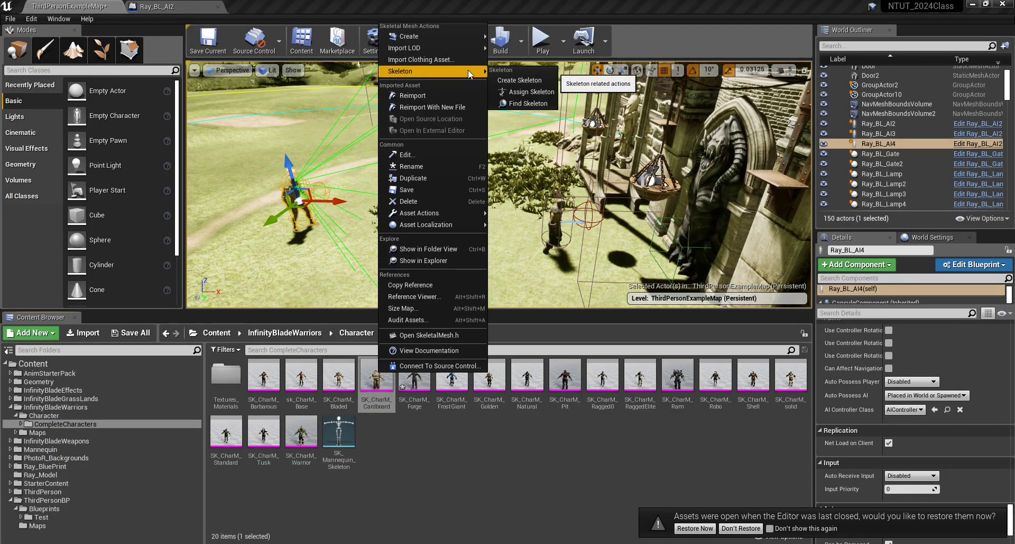
click(539, 93)
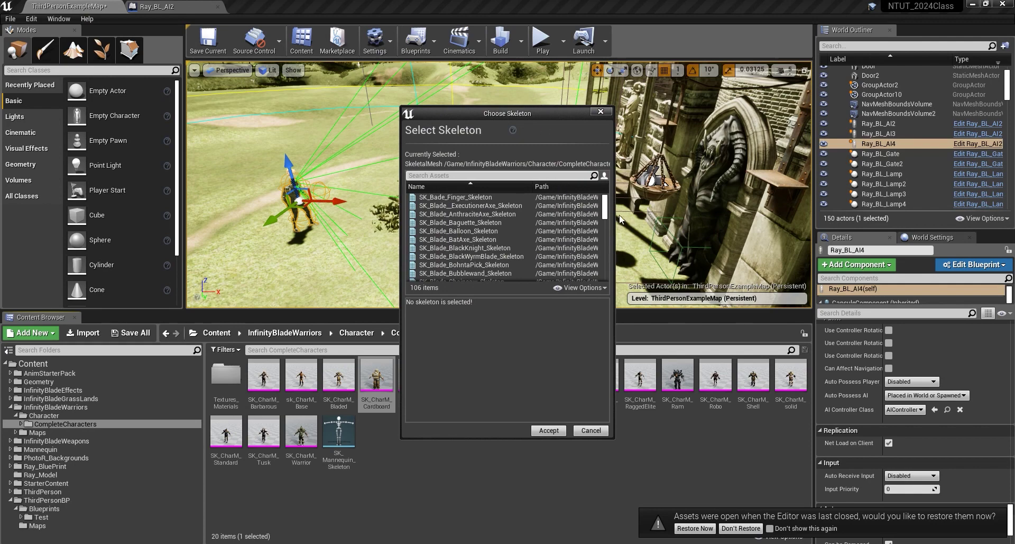
drag(605, 207, 597, 272)
click(570, 269)
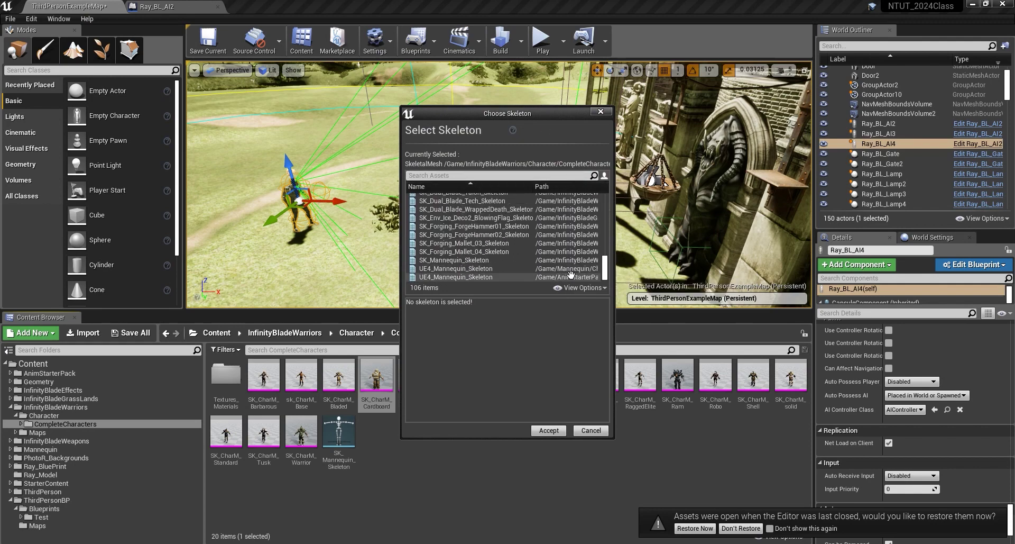
click(549, 430)
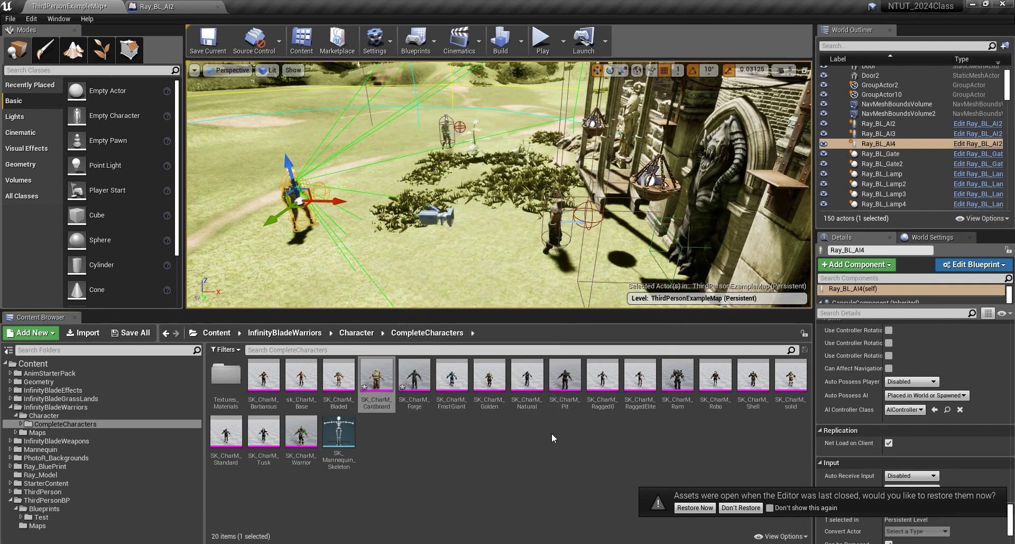
- Open the Ray_BL_AI2 blueprint from ThirdPersonBP > Blueprints and show its selected Mesh component in the viewport
click(55, 501)
click(54, 507)
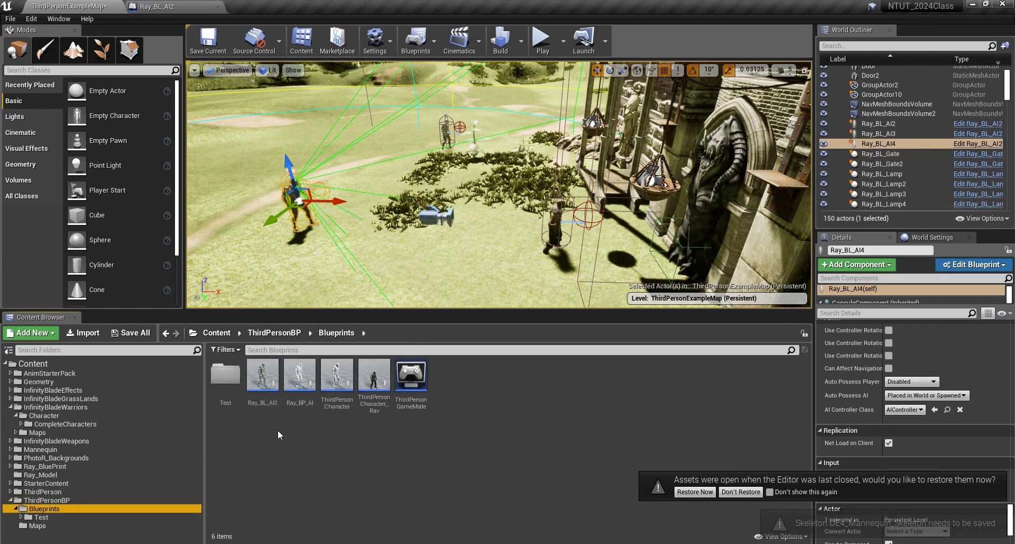
click(264, 379)
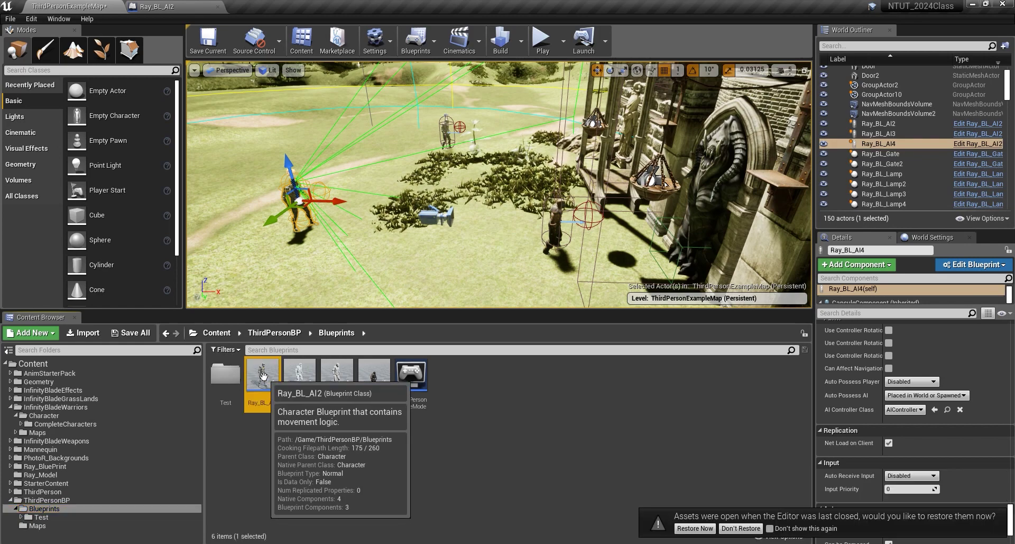
double_click(263, 377)
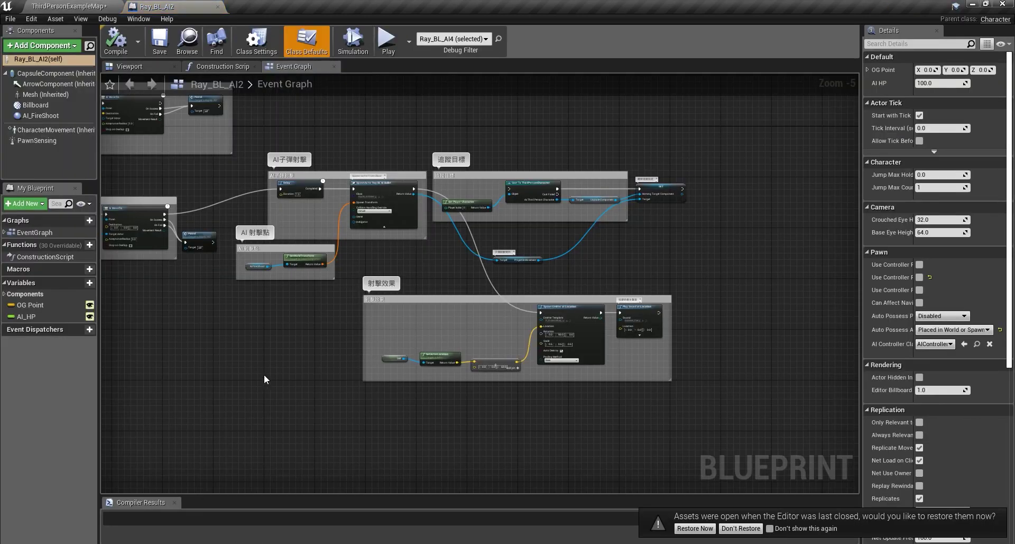
click(47, 94)
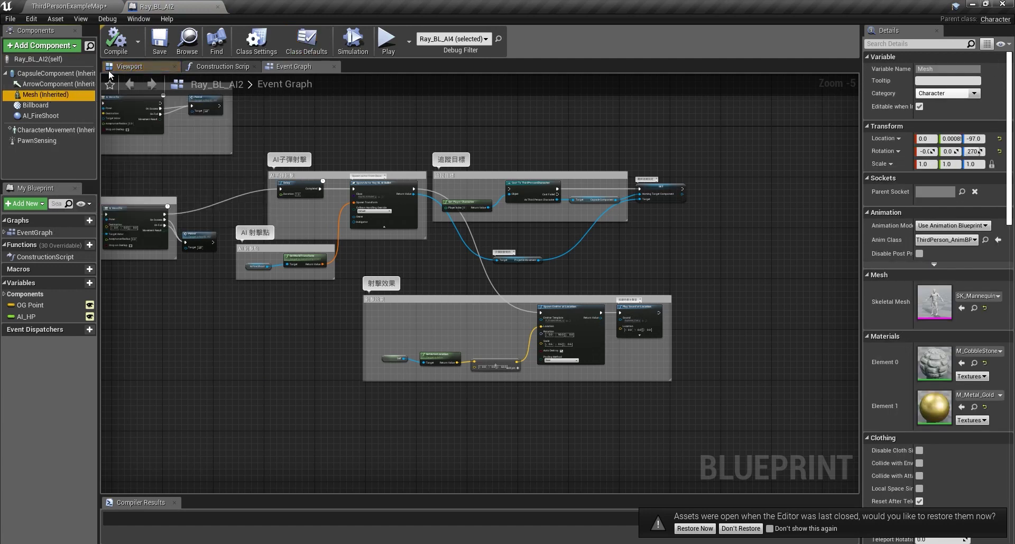
click(132, 67)
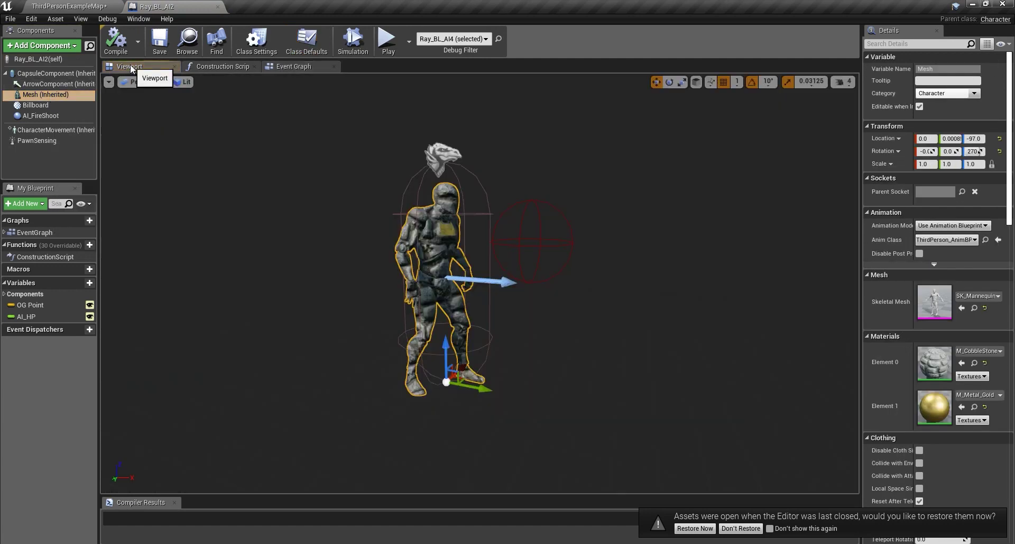
- Search the skeletal meshes for "Card" and set the Mesh component's Skeletal Mesh to SK_CharM_Cardboard
click(978, 295)
text(Card)
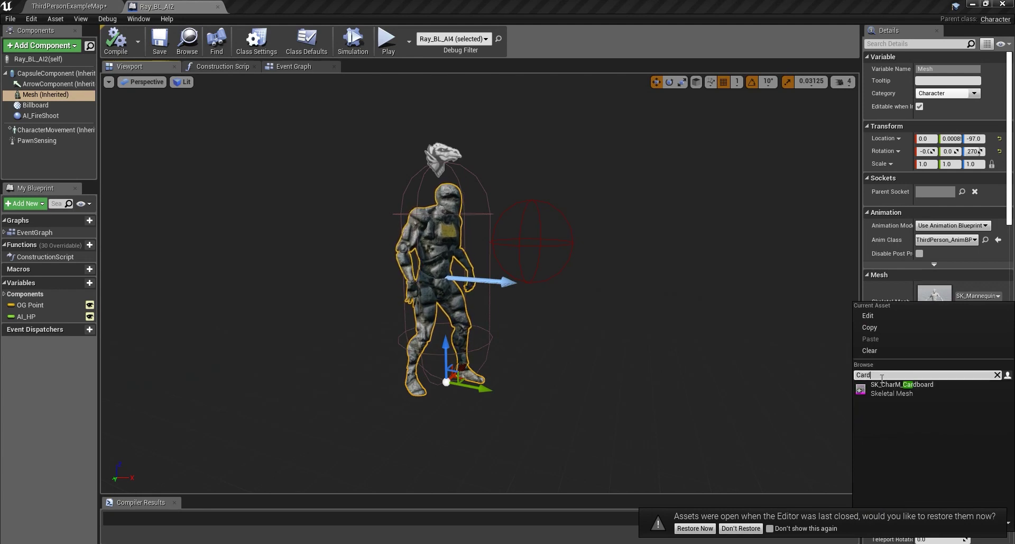
click(912, 388)
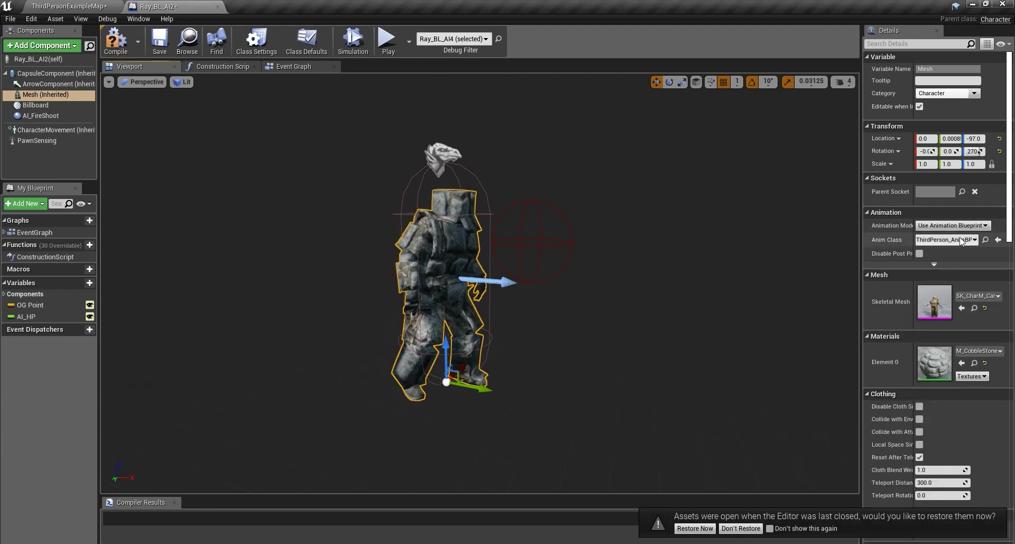
- Inspect the enemy's stone look, then locate its cardboard material in InfinityBladeWarriors > Character > CompleteCharacters > Textures_Materials > CharM_Cardboard
scroll(594, 304, up, 3)
alt+drag(592, 303, 460, 296)
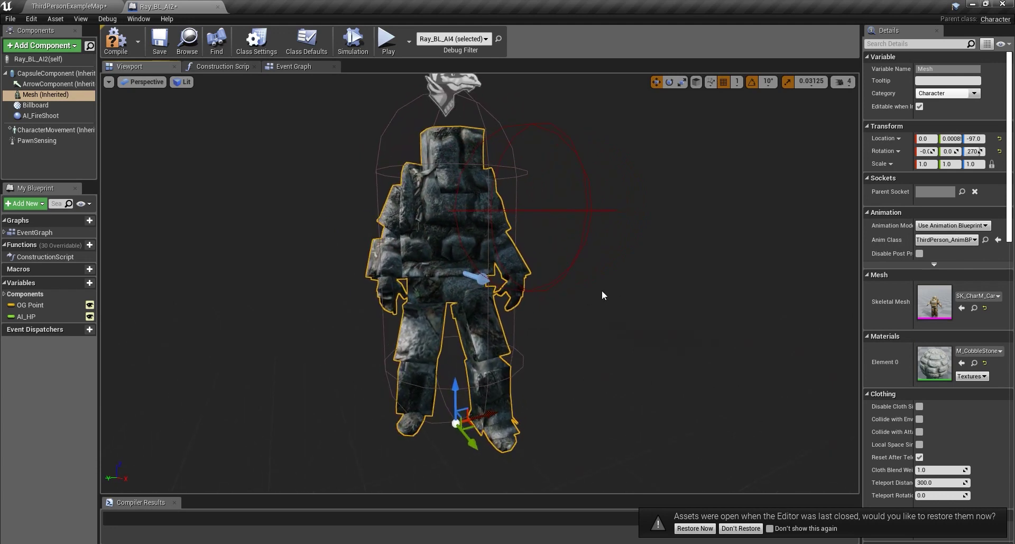
click(69, 6)
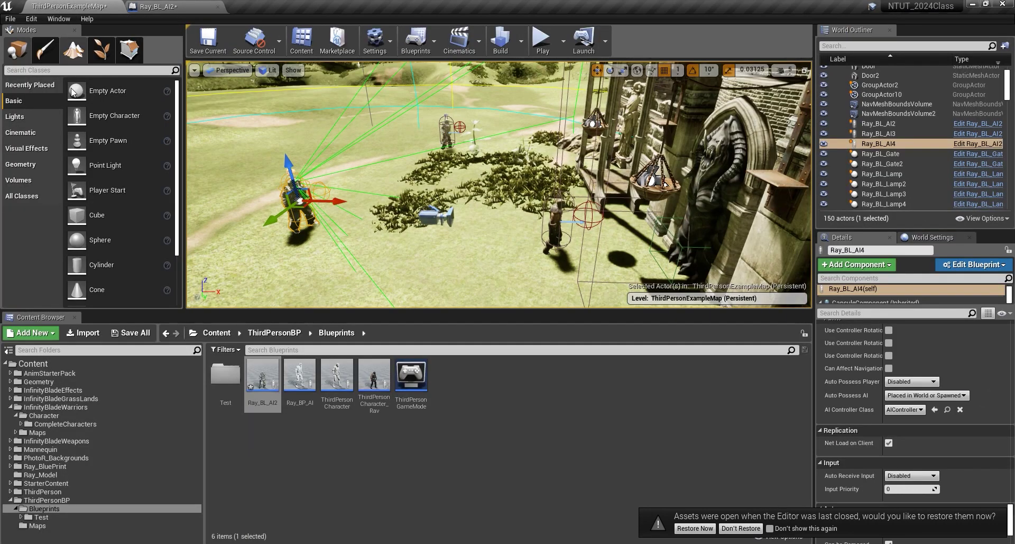
click(80, 408)
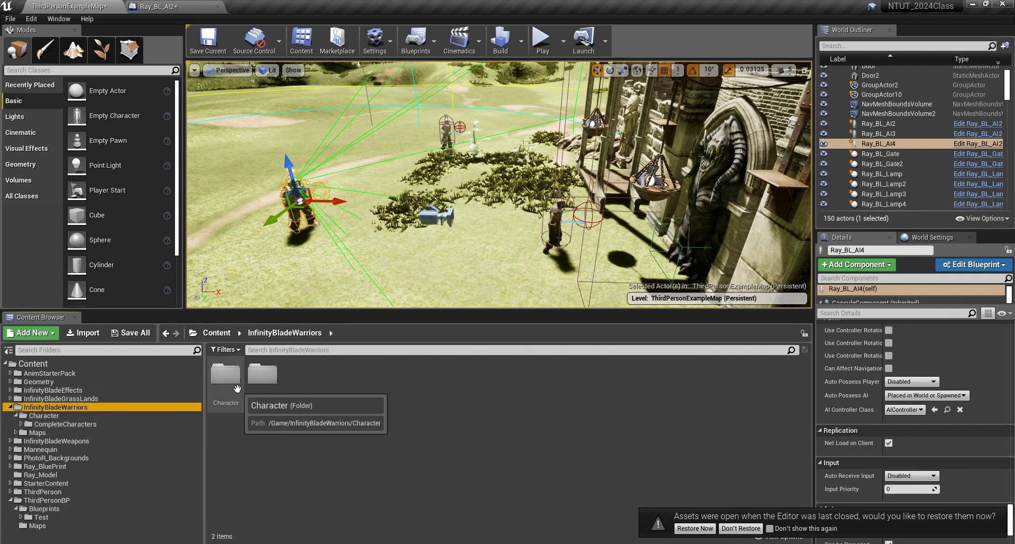
click(233, 380)
double_click(233, 381)
double_click(235, 382)
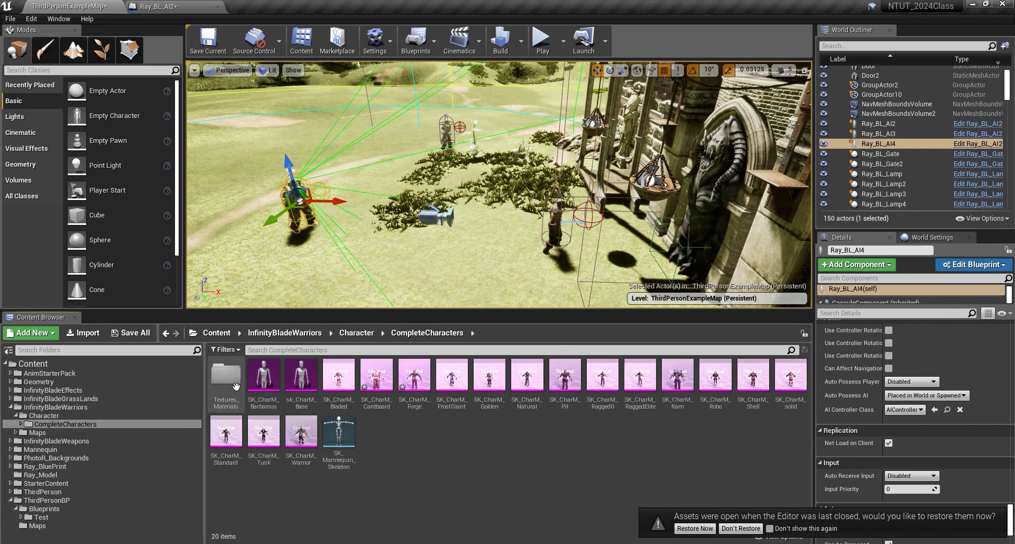
double_click(235, 382)
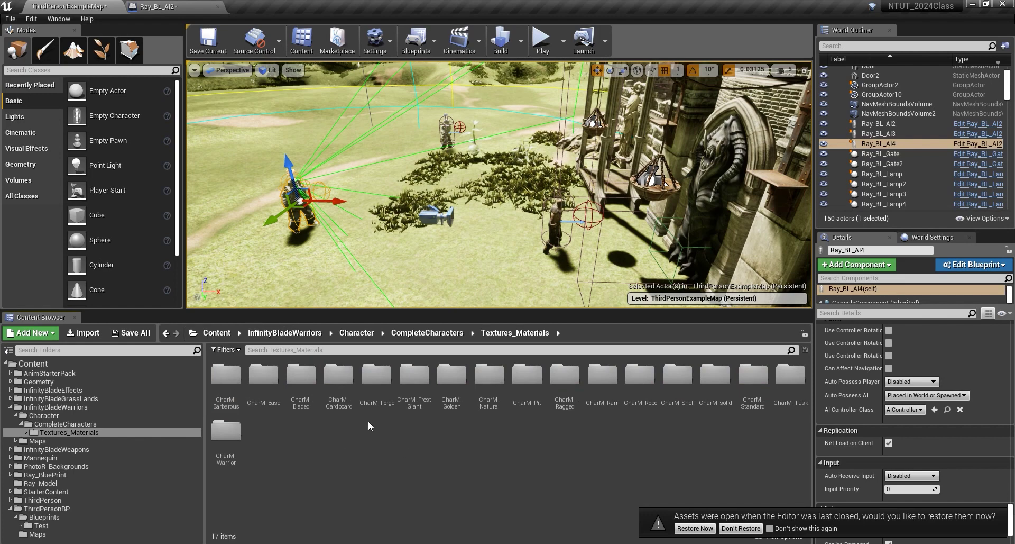
double_click(339, 376)
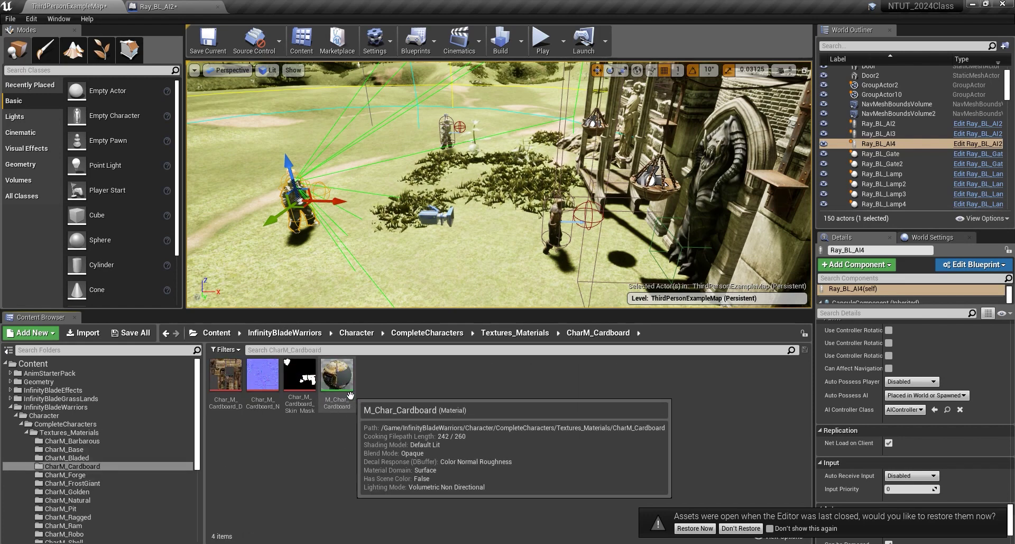
- In Ray_BL_AI2, search the materials for "M_Cha" and set the Mesh component's Element 0 material to M_Char_Cardboard
click(167, 8)
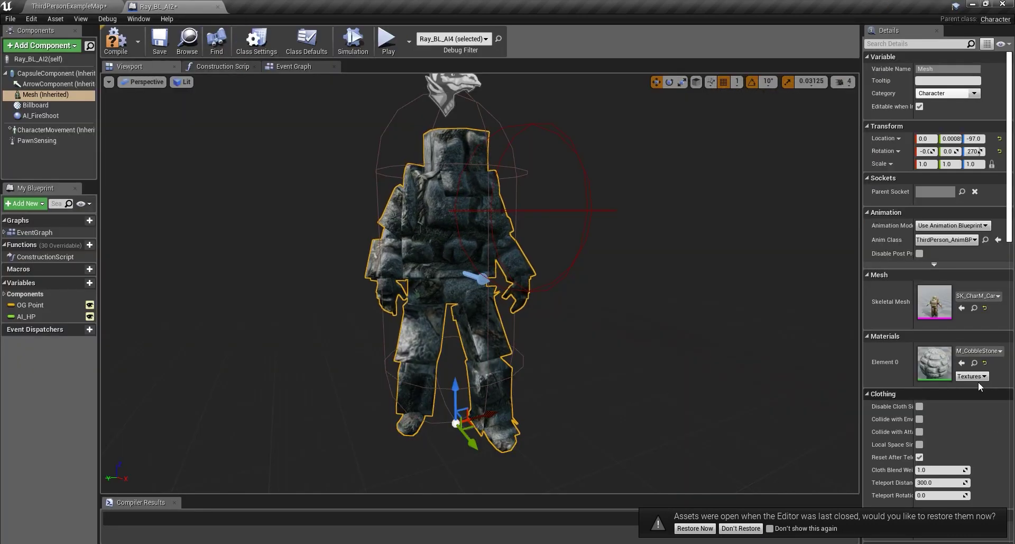
click(979, 351)
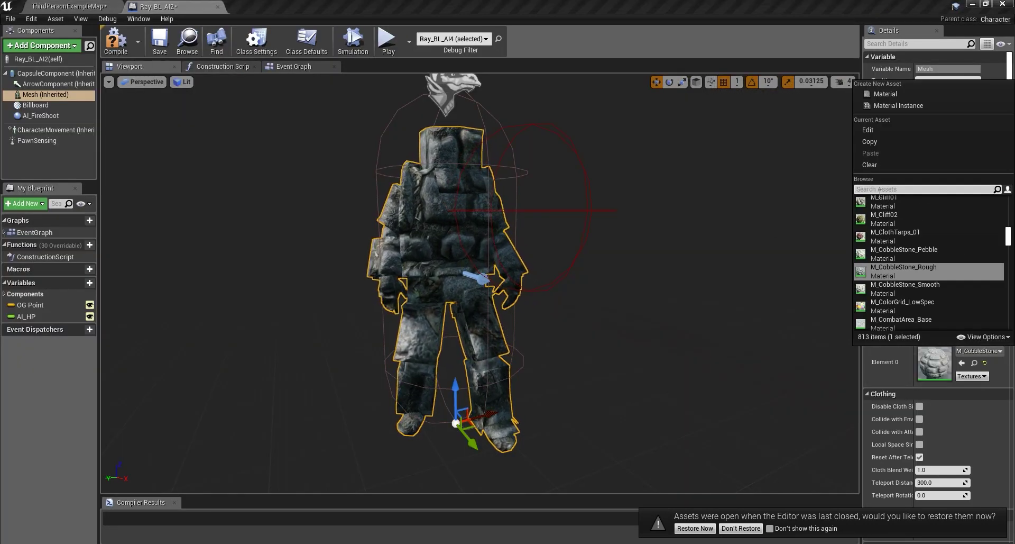
text(M)
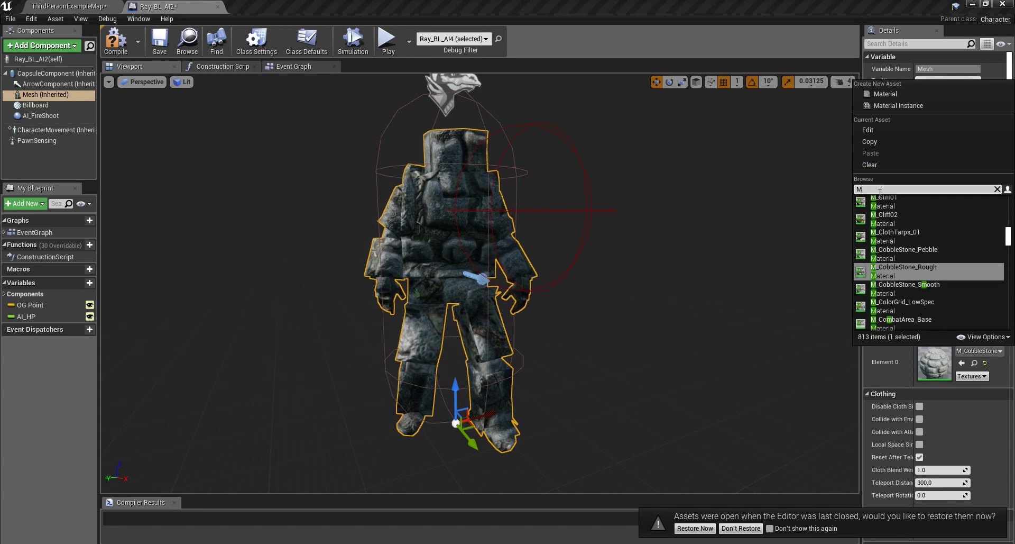
text(_Cha)
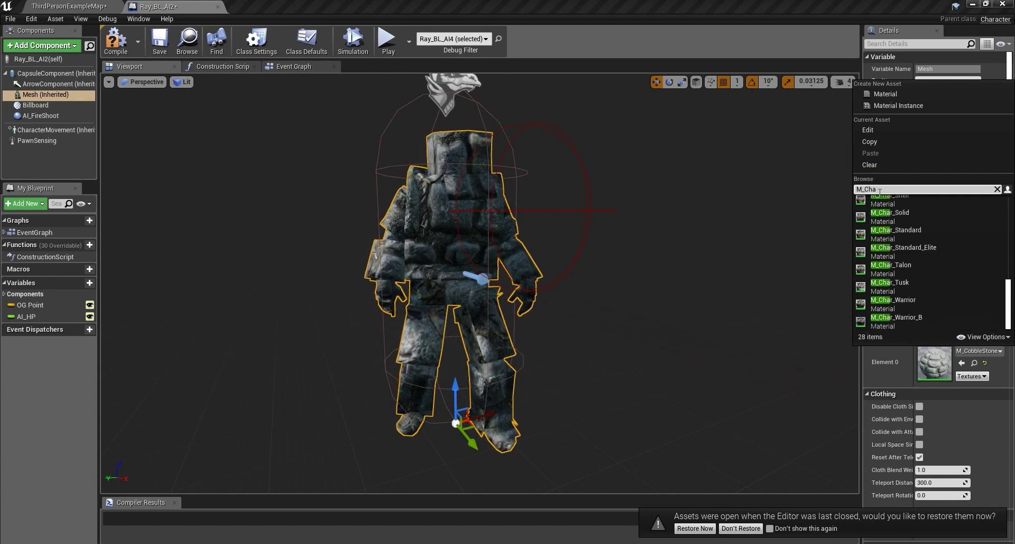
drag(1008, 305, 1009, 232)
click(968, 264)
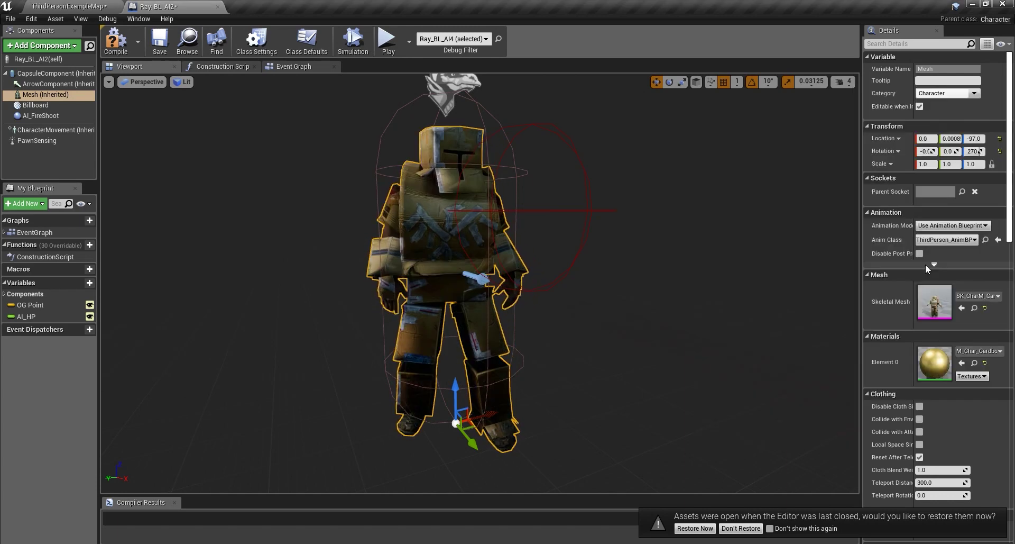
- Check the cardboard enemy from the side, then save and compile the Ray_BL_AI2 blueprint
drag(562, 281, 721, 286)
click(159, 41)
click(114, 47)
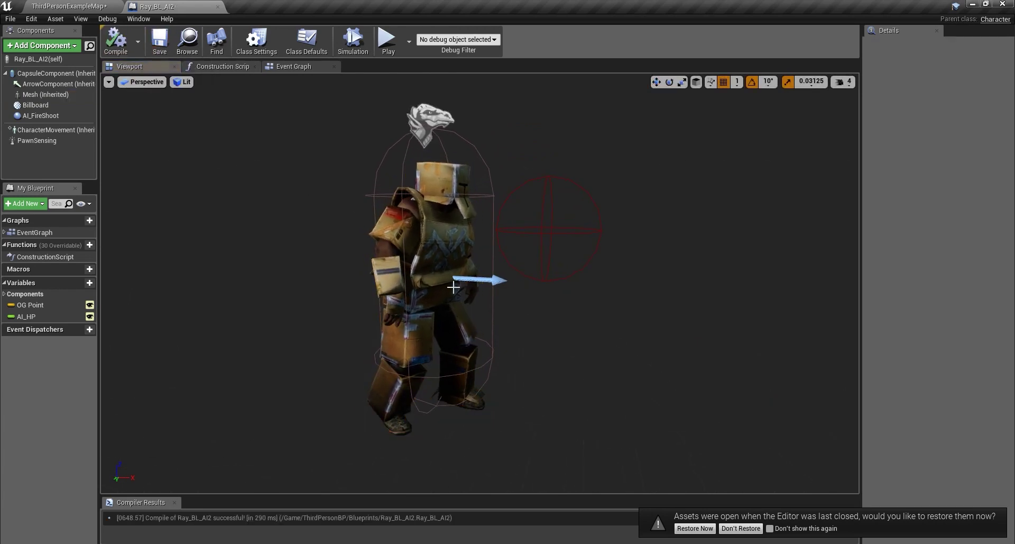
- Play the level from the map, run the warrior past the cardboard enemies and through the walled maze, and stop the session
click(79, 6)
mouse_move(345, 235)
alt+mouse_down()
mouse_move(345, 201)
mouse_move(344, 285)
mouse_move(344, 234)
alt+mouse_up()
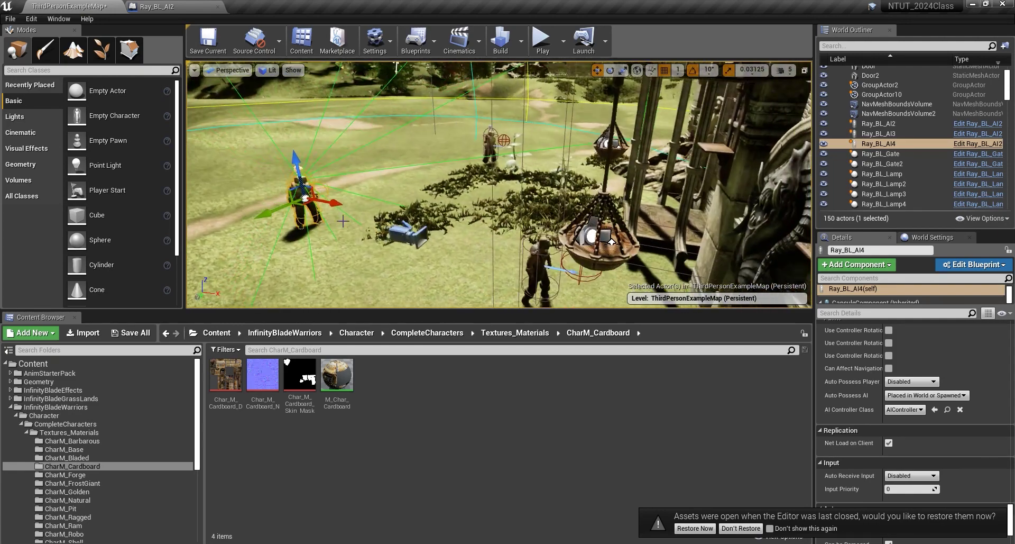
click(542, 42)
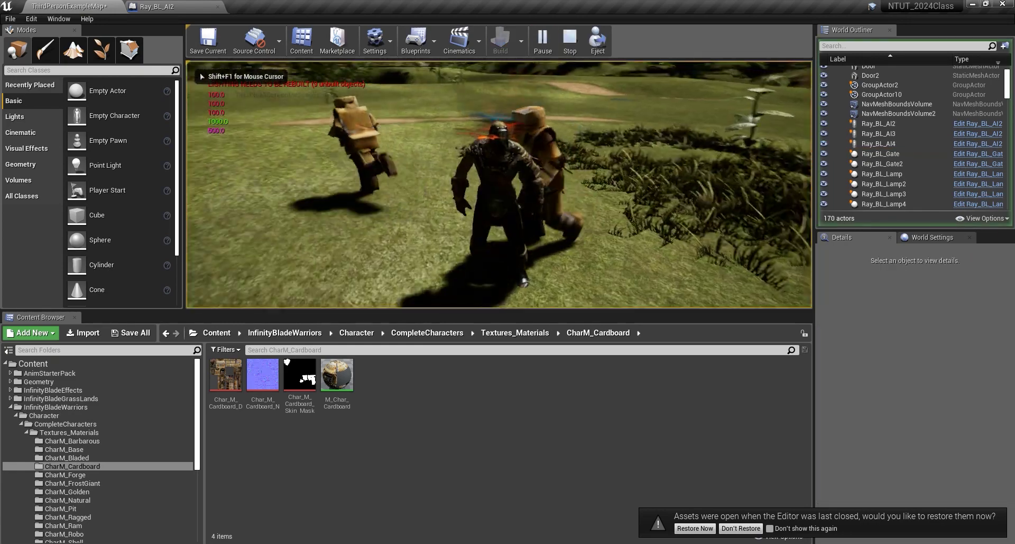
key(w)
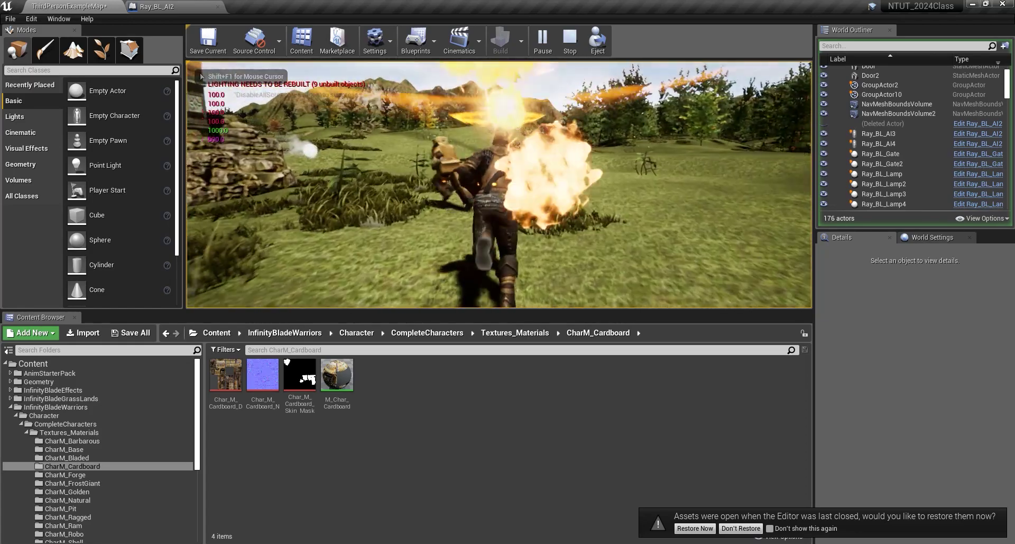
key(w)
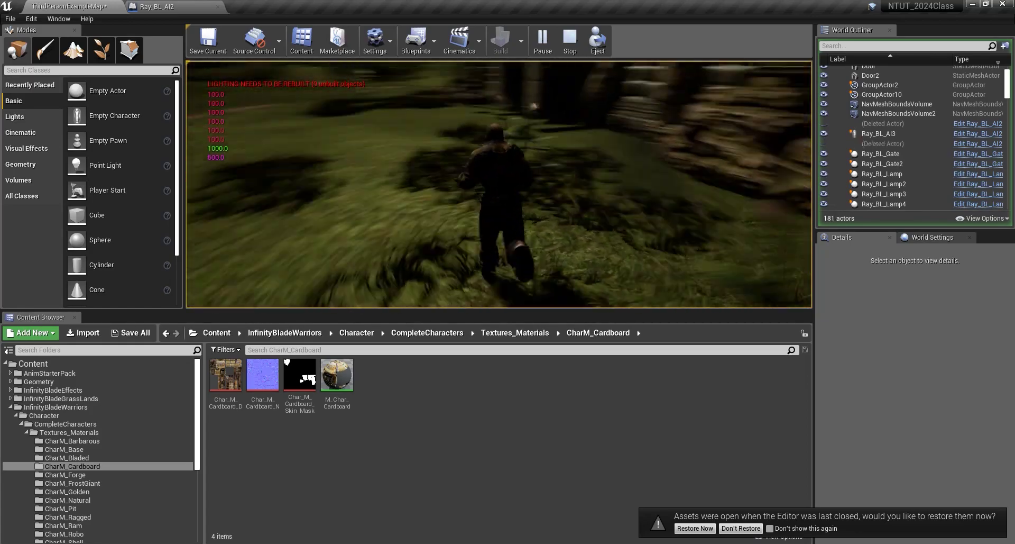
key(w)
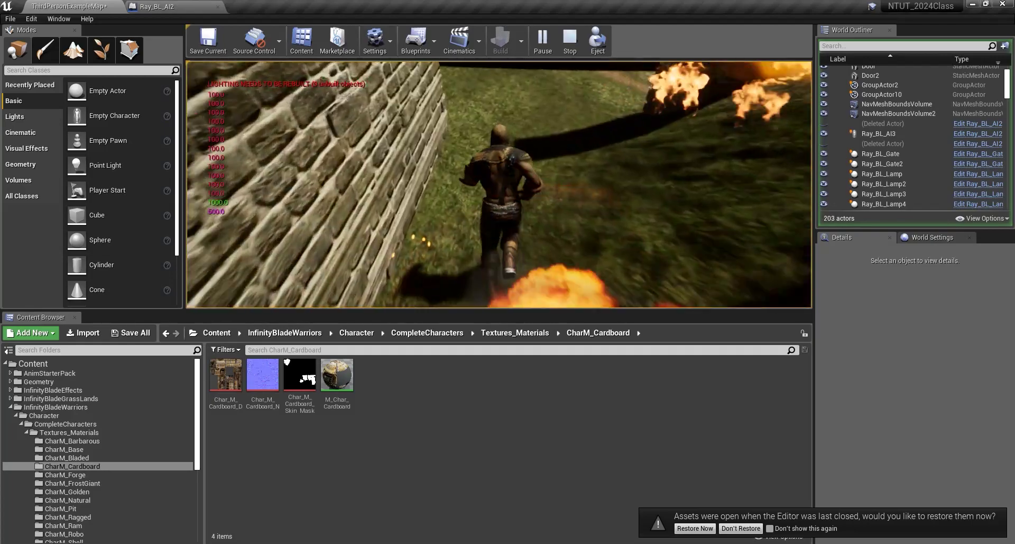
key(w)
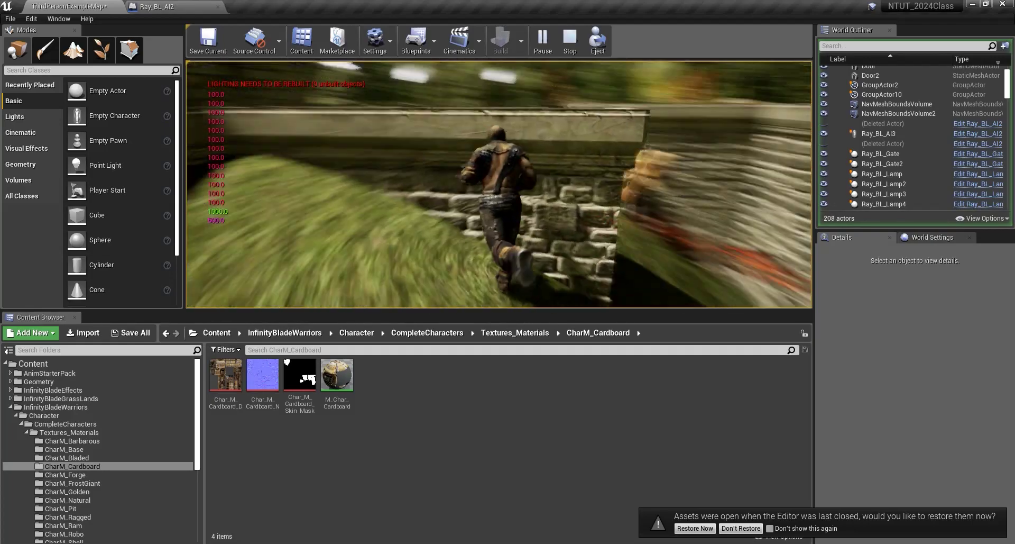
key(w)
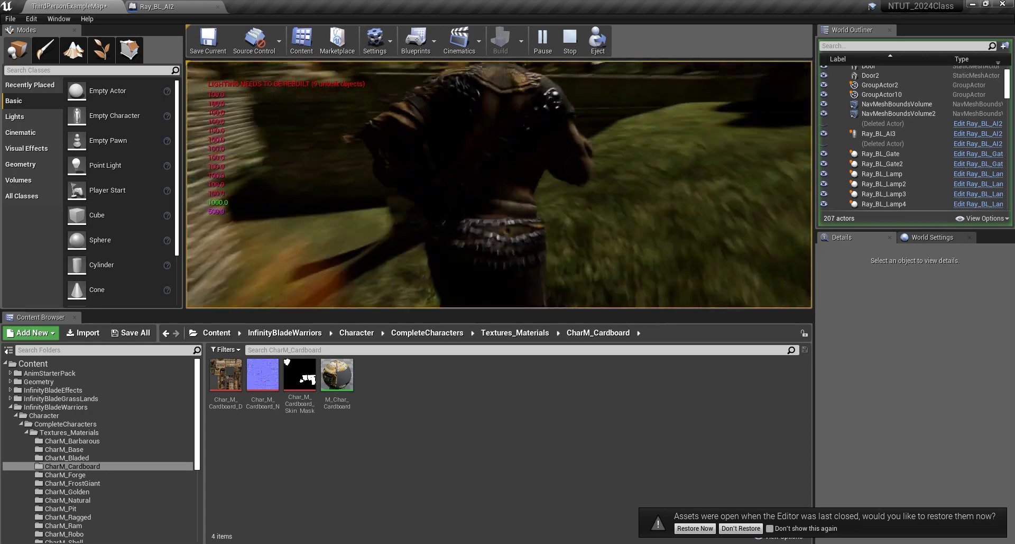
key(w)
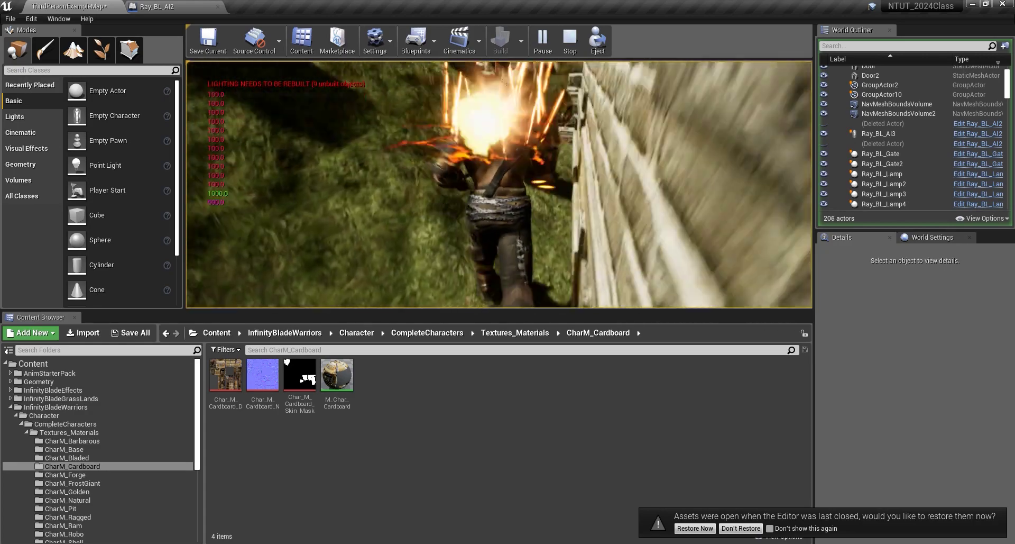
key(w)
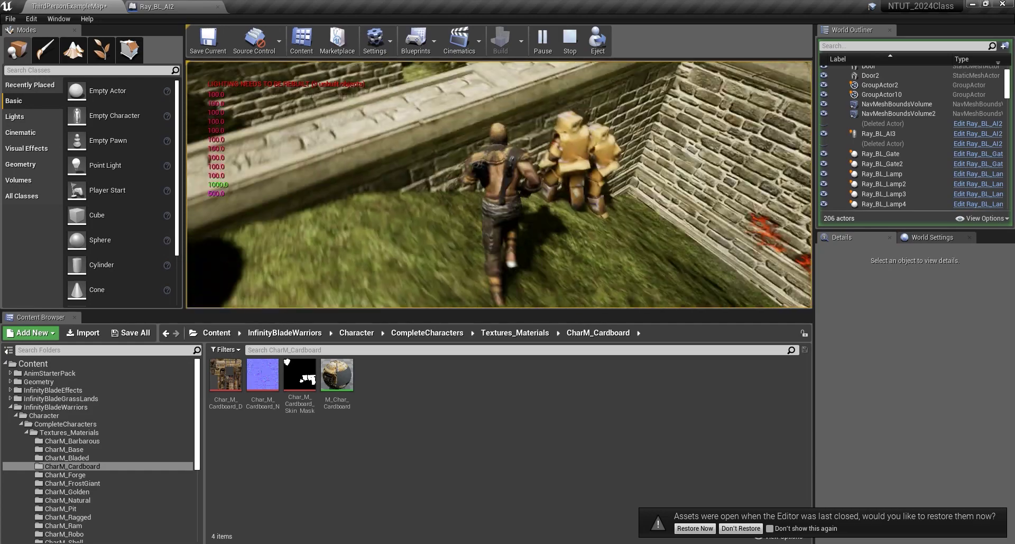
key(w)
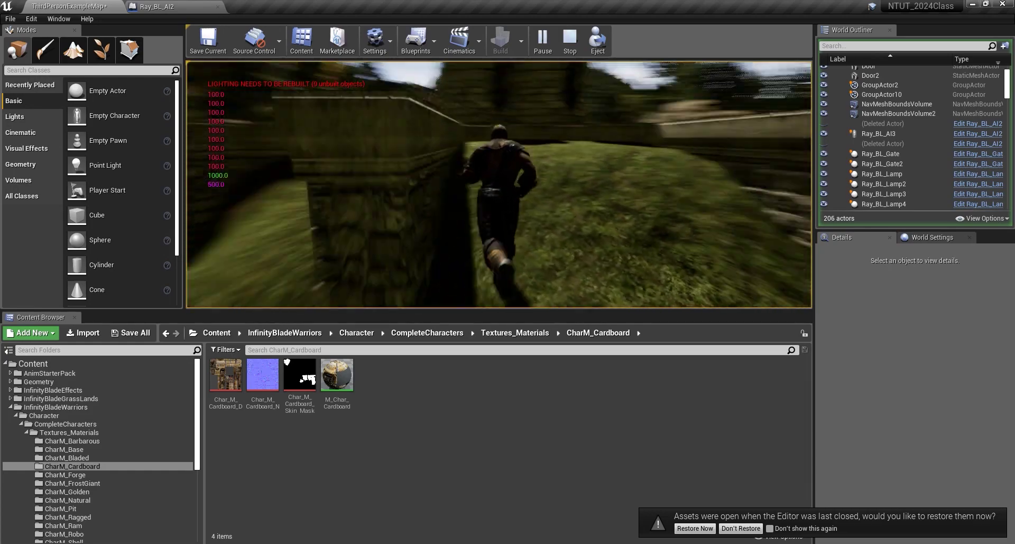
key(Escape)
- Select the Ray_Camp_SP actor in the level and frame it in the viewport
click(362, 175)
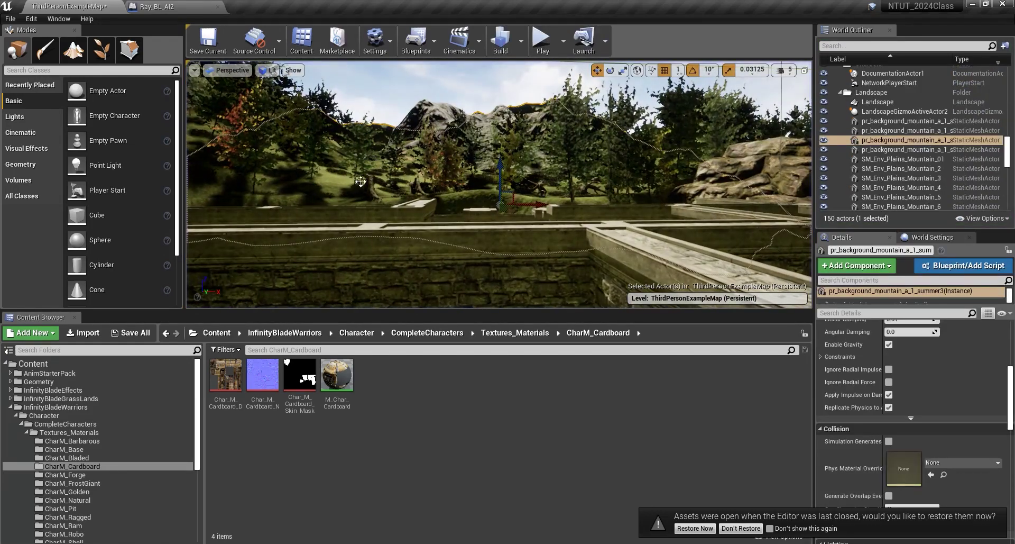
key(f)
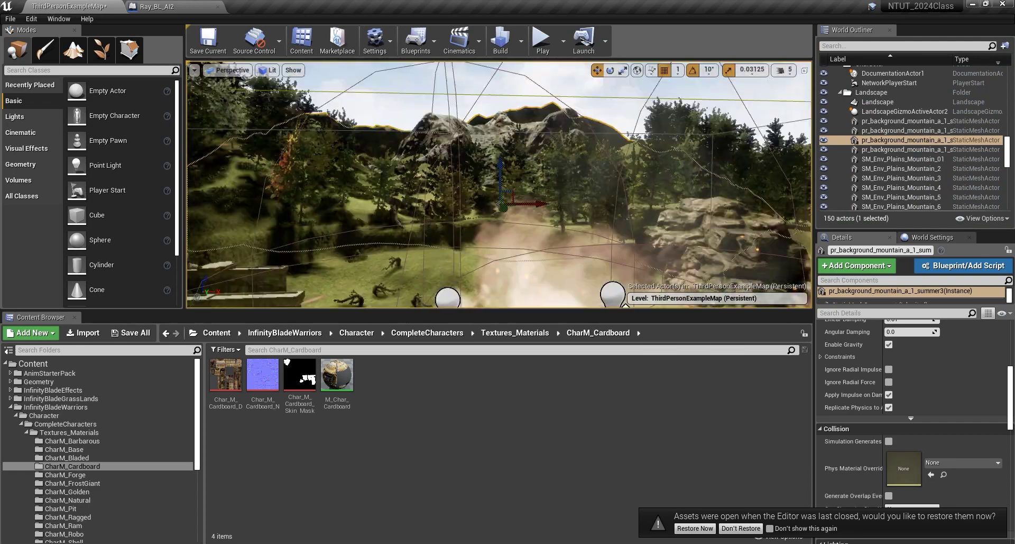
alt+drag(499, 185, 339, 185)
right_drag(552, 149, 565, 130)
click(523, 93)
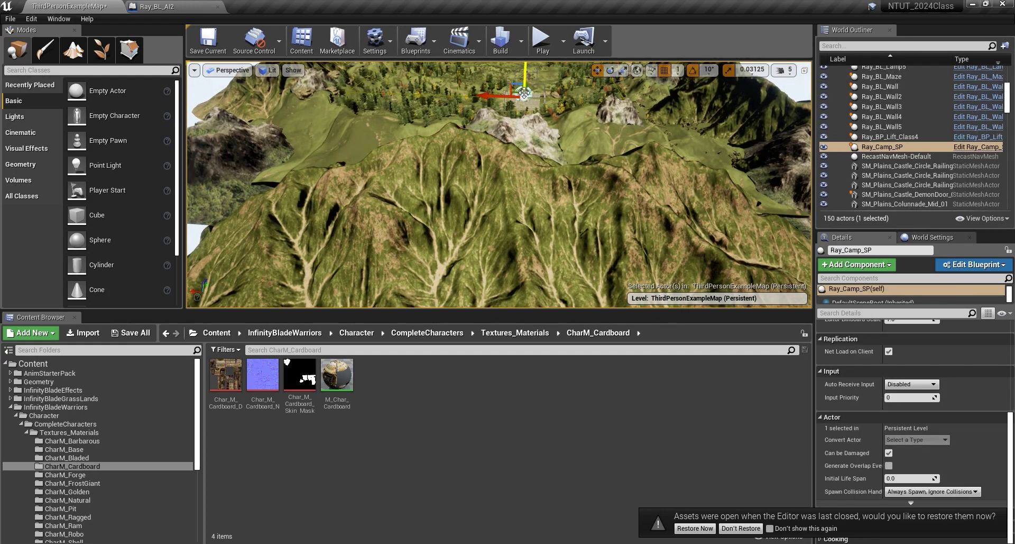
key(f)
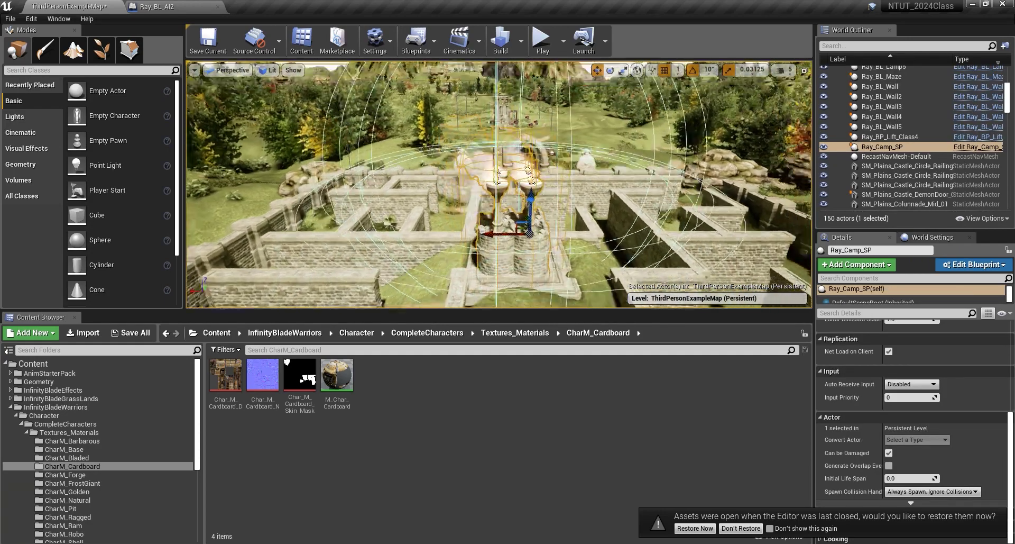